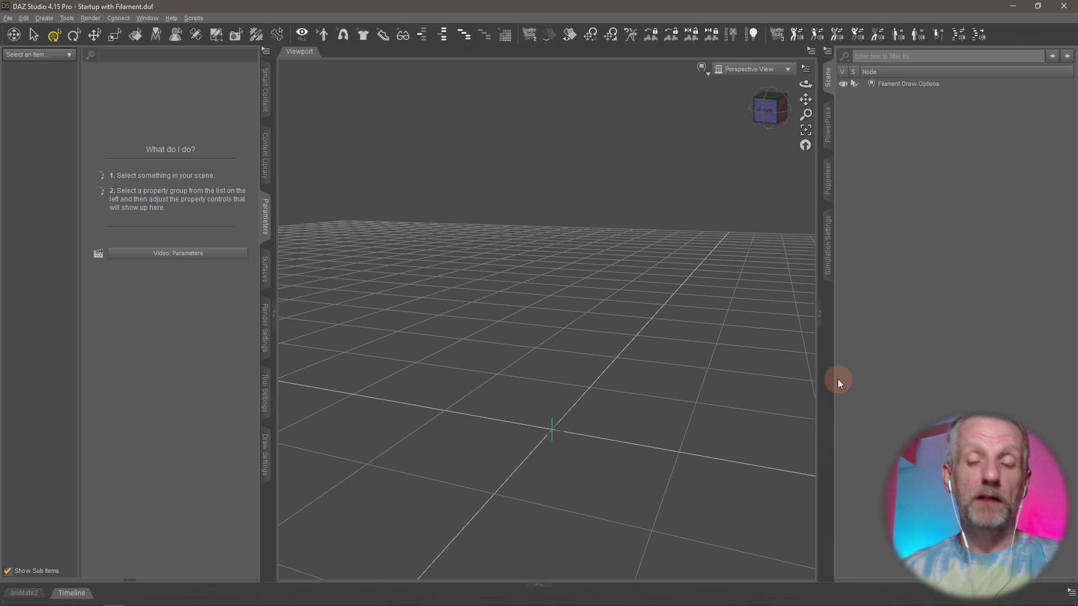
# Open Genesis 8 Starter Essentials from the Smart Content products to list its eight figures.
pyautogui.moveTo(624, 257); pyautogui.dragTo(636, 309)
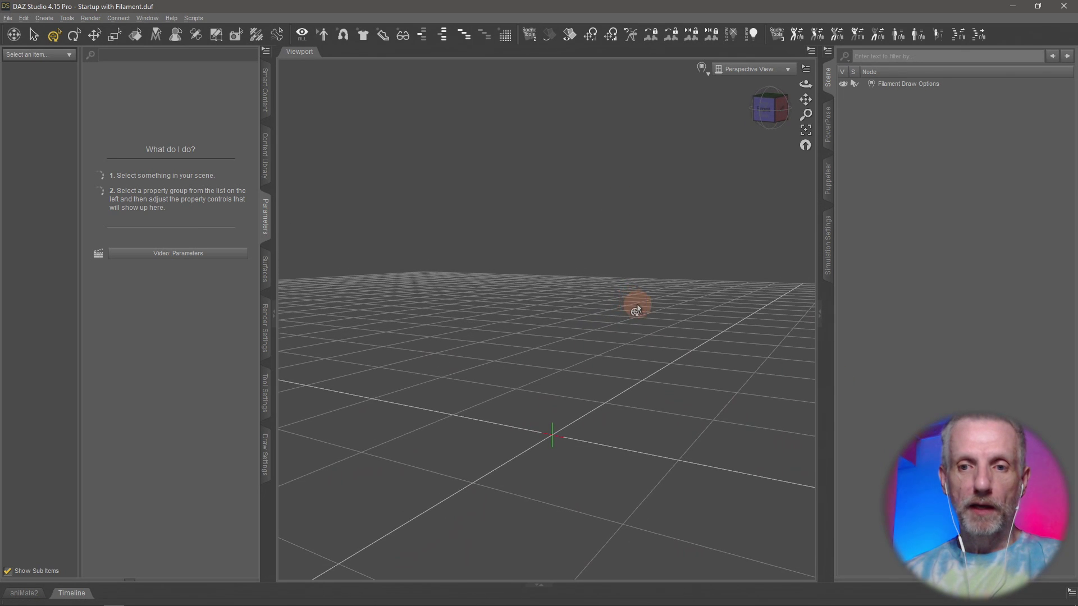
pyautogui.click(266, 90)
pyautogui.scroll(-10, 181, 318)
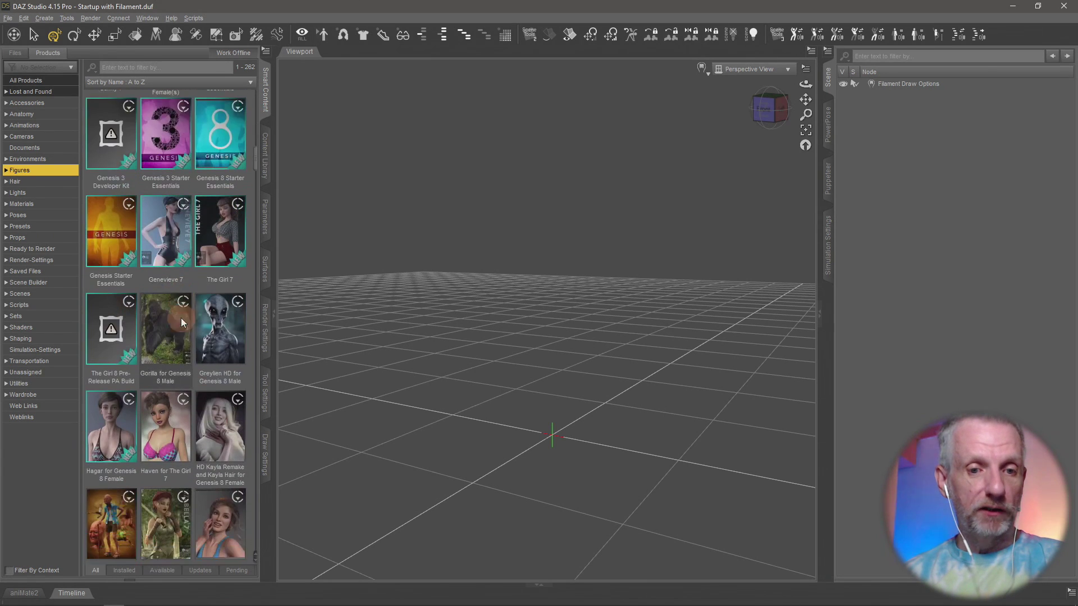
pyautogui.scroll(3, 236, 348)
pyautogui.click(230, 385)
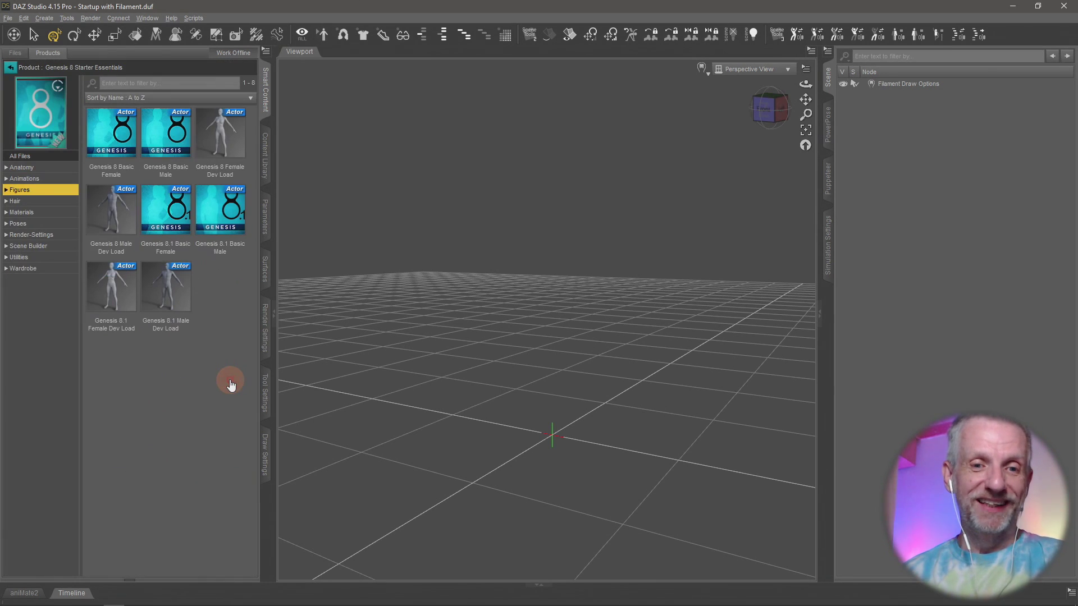
pyautogui.click(121, 230)
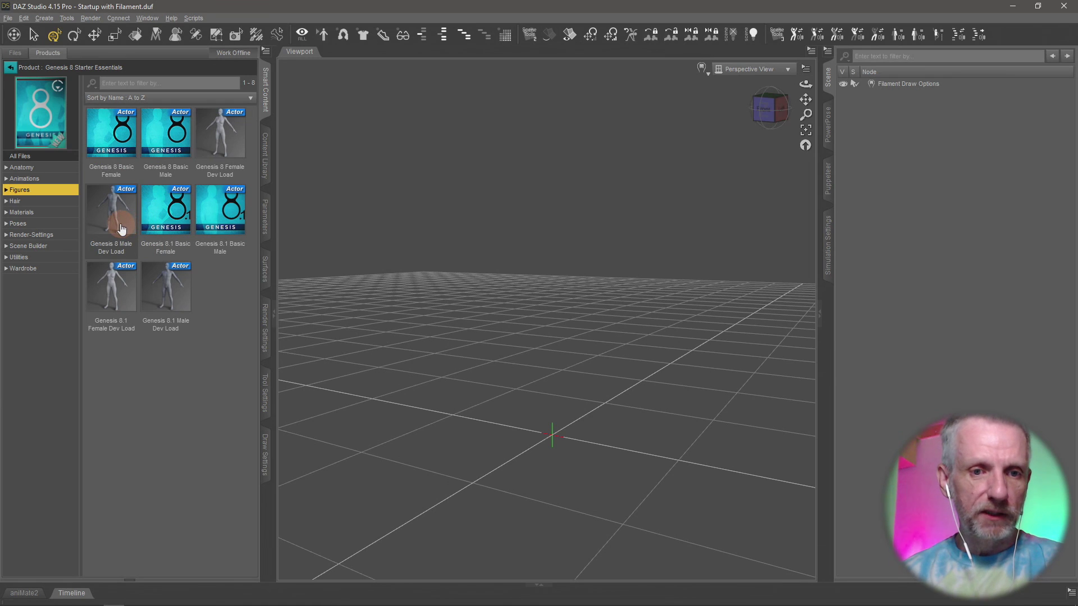
# Load Genesis 8 Male Dev Load into the scene and zoom in on the figure.
pyautogui.doubleClick(121, 229)
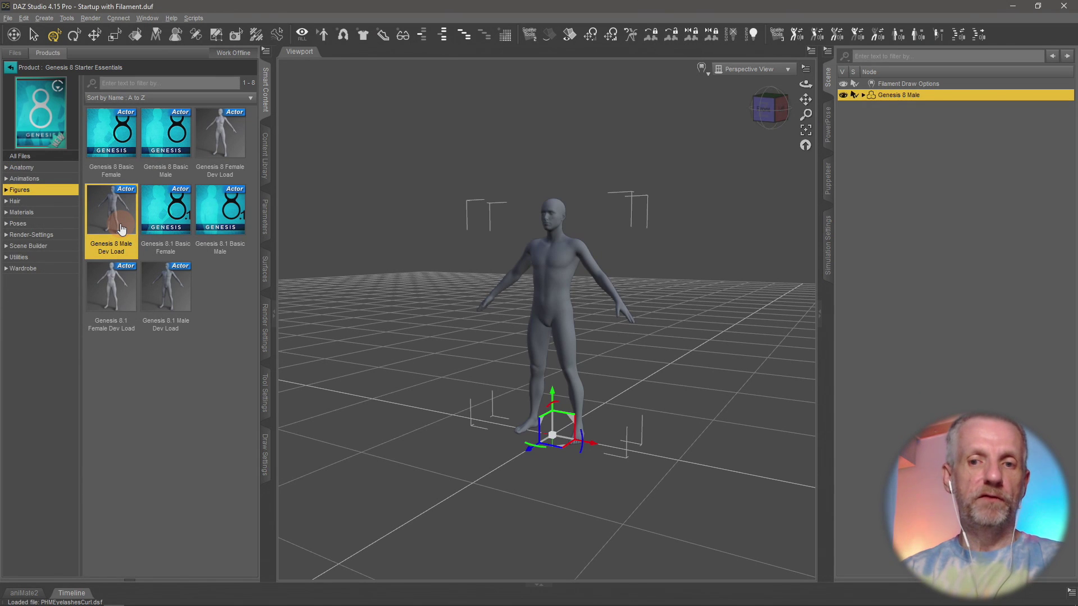
pyautogui.scroll(10, 486, 277)
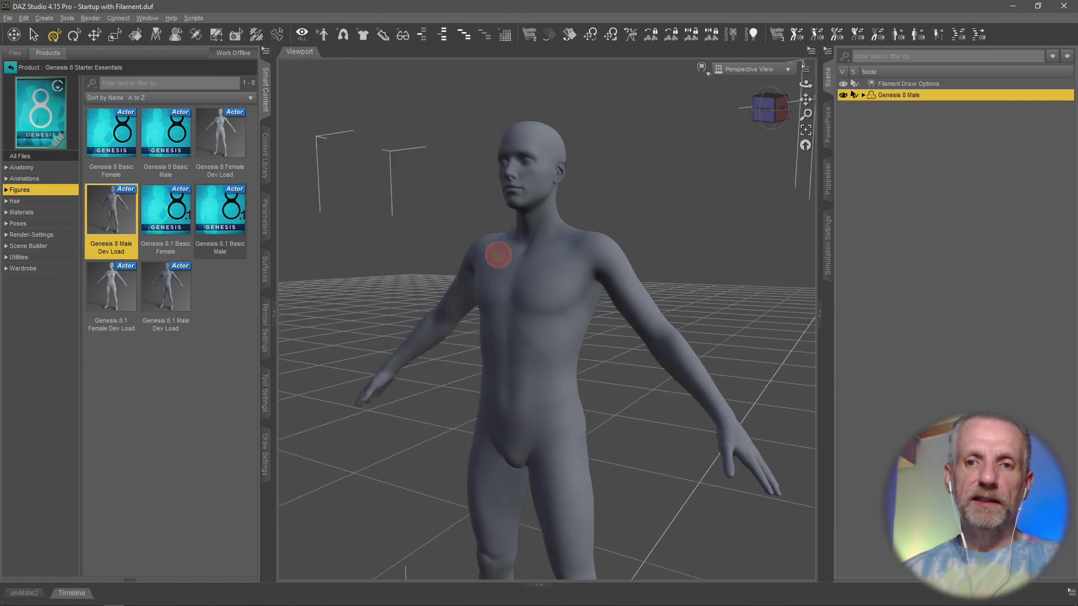
pyautogui.scroll(10, 498, 255)
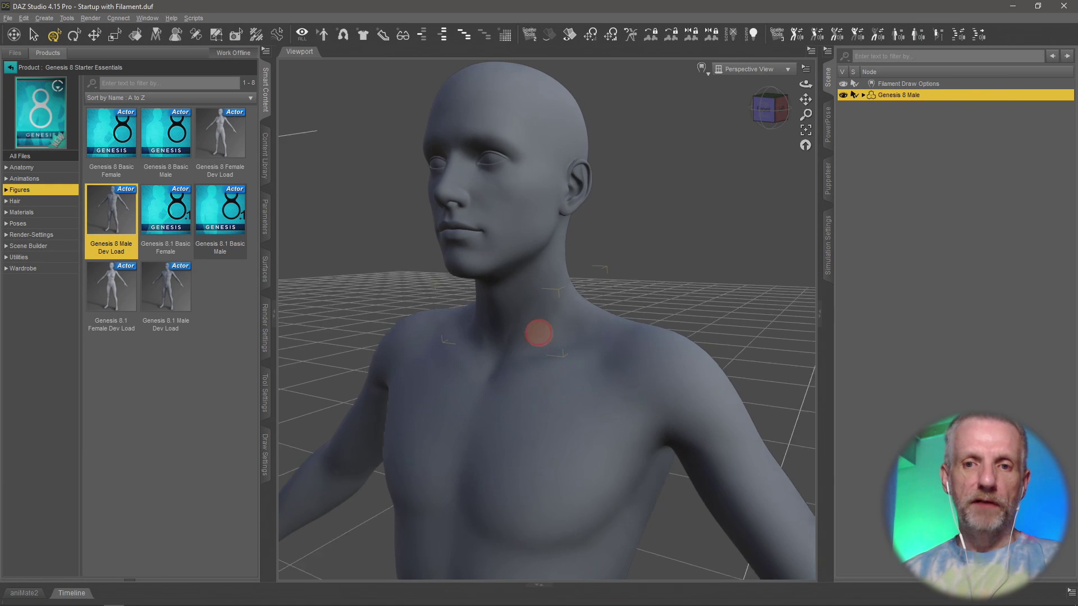
pyautogui.moveTo(534, 332); pyautogui.dragTo(534, 335)
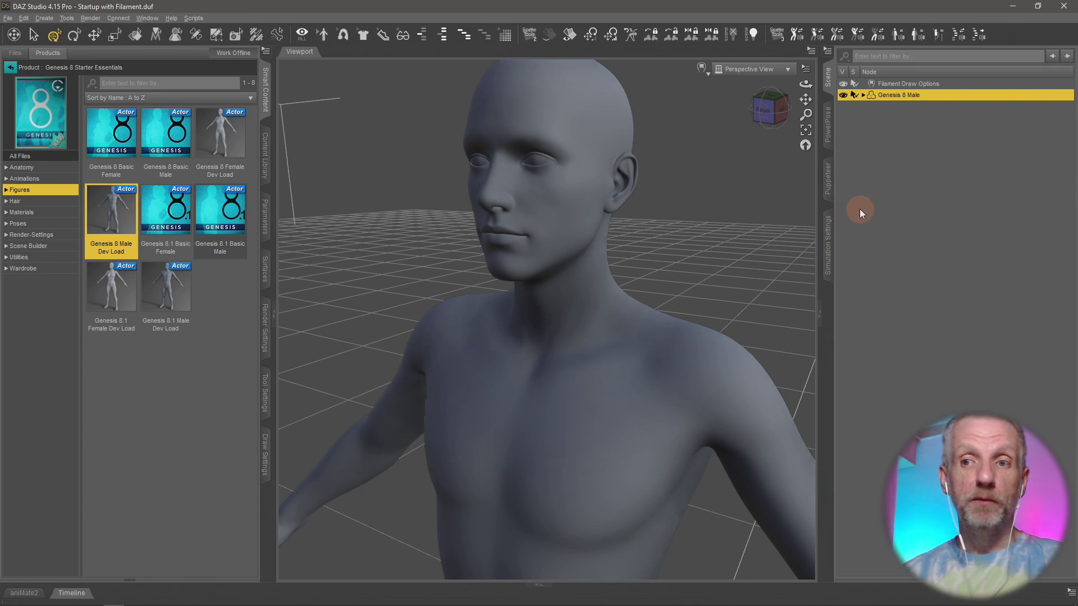
# Set Filament Draw Options Environment Intensity Scale to 8000, then reselect Genesis 8 Male.
pyautogui.click(944, 84)
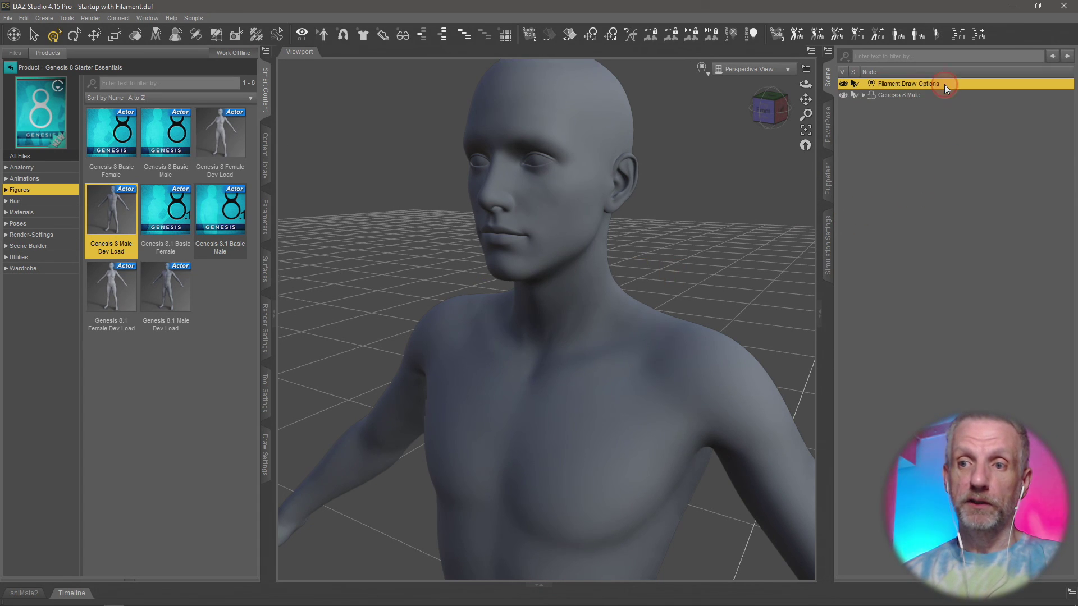
pyautogui.click(266, 219)
pyautogui.click(242, 122)
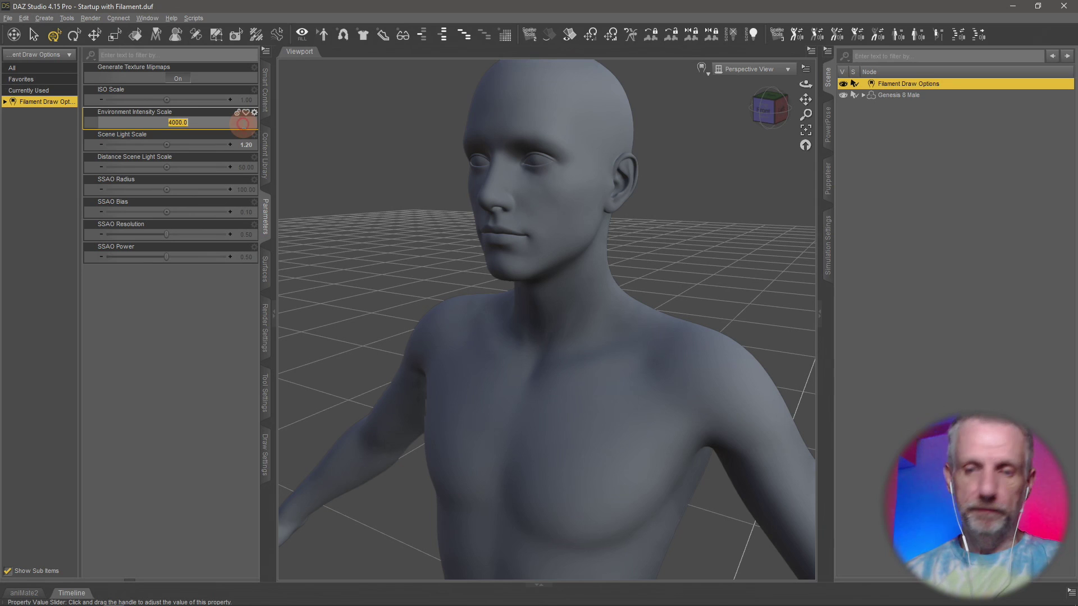
pyautogui.press('Return')
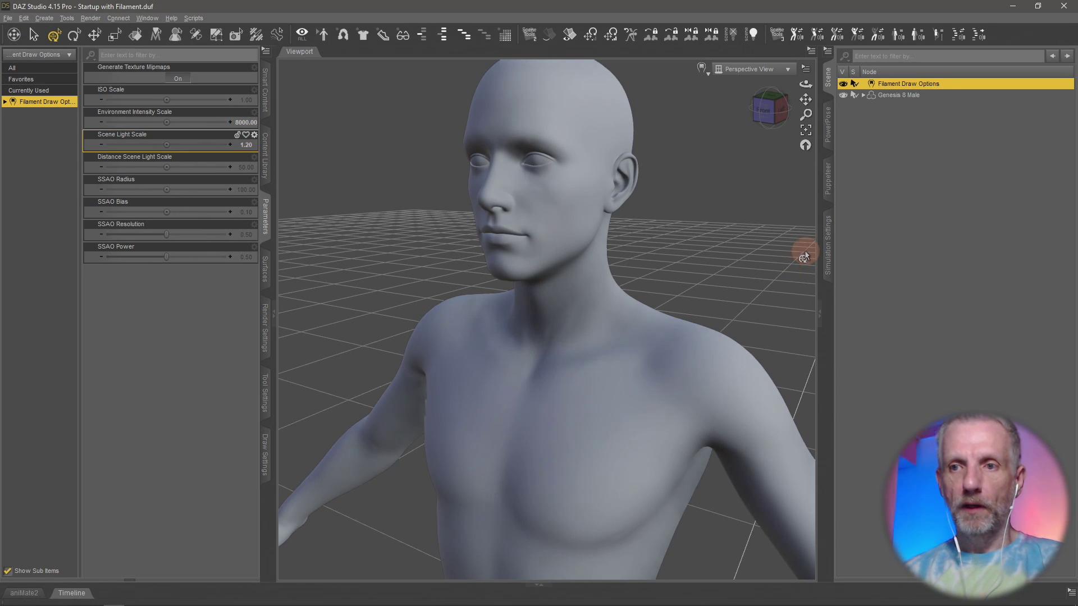
pyautogui.click(918, 96)
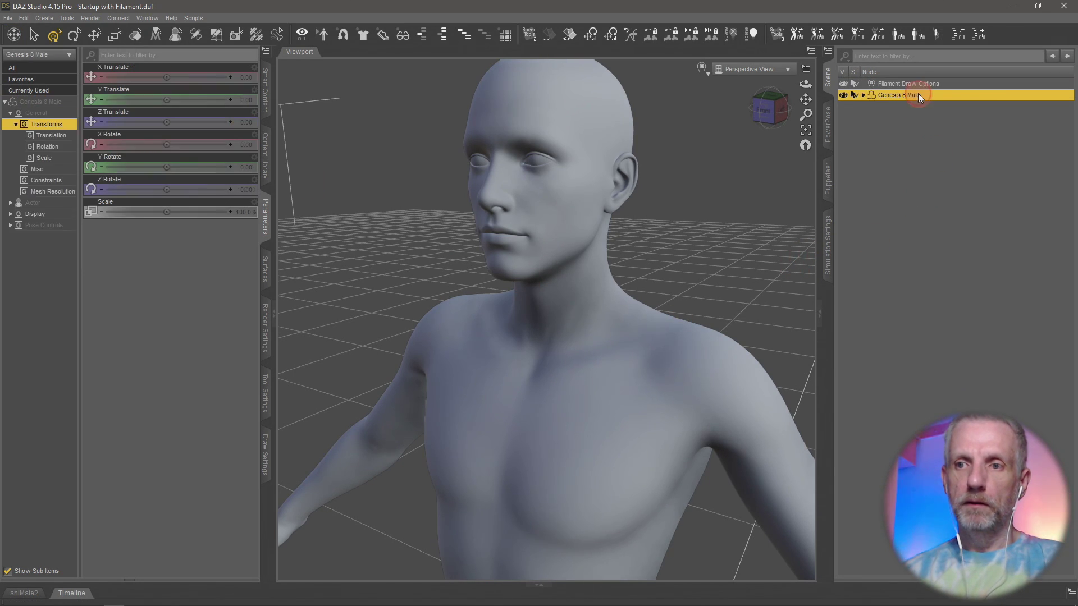
# Filter all Smart Content products to Anatomy and open Genesis 3 & 8 Face Controls.
pyautogui.click(267, 93)
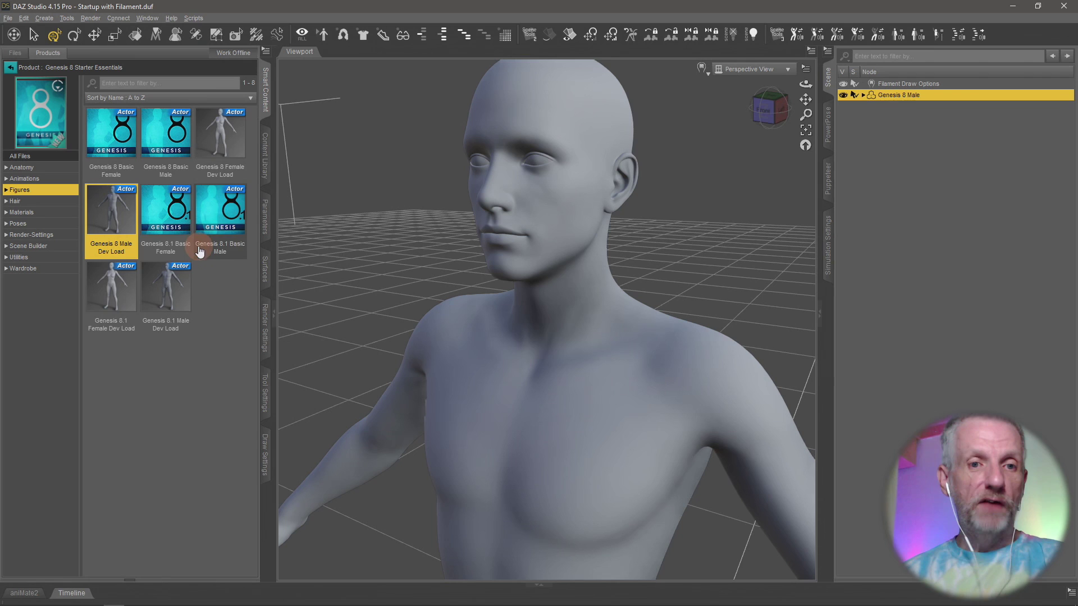
pyautogui.click(11, 67)
pyautogui.click(56, 113)
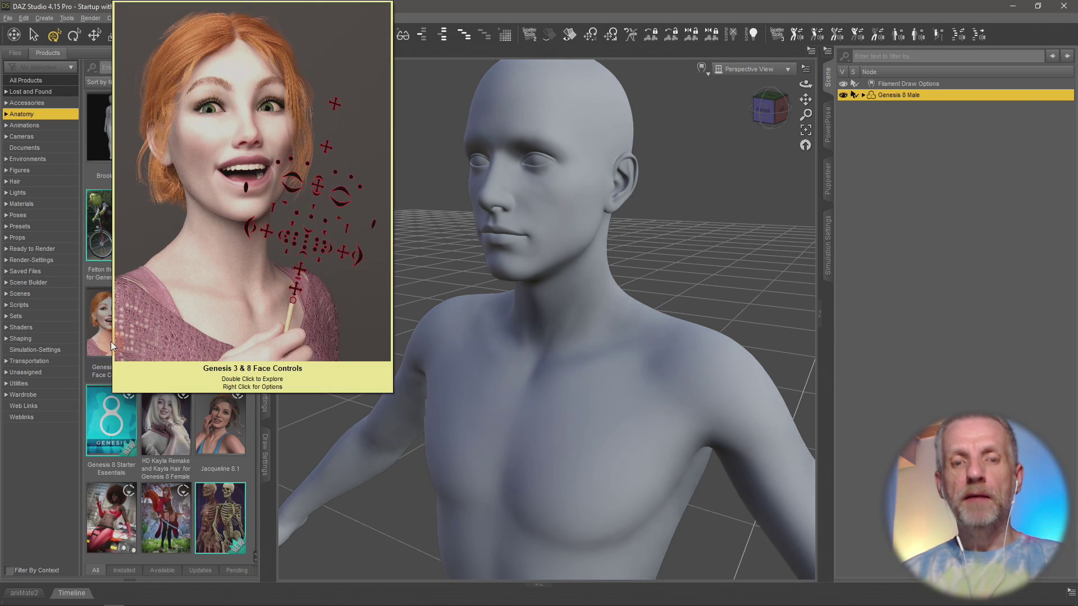
pyautogui.doubleClick(110, 341)
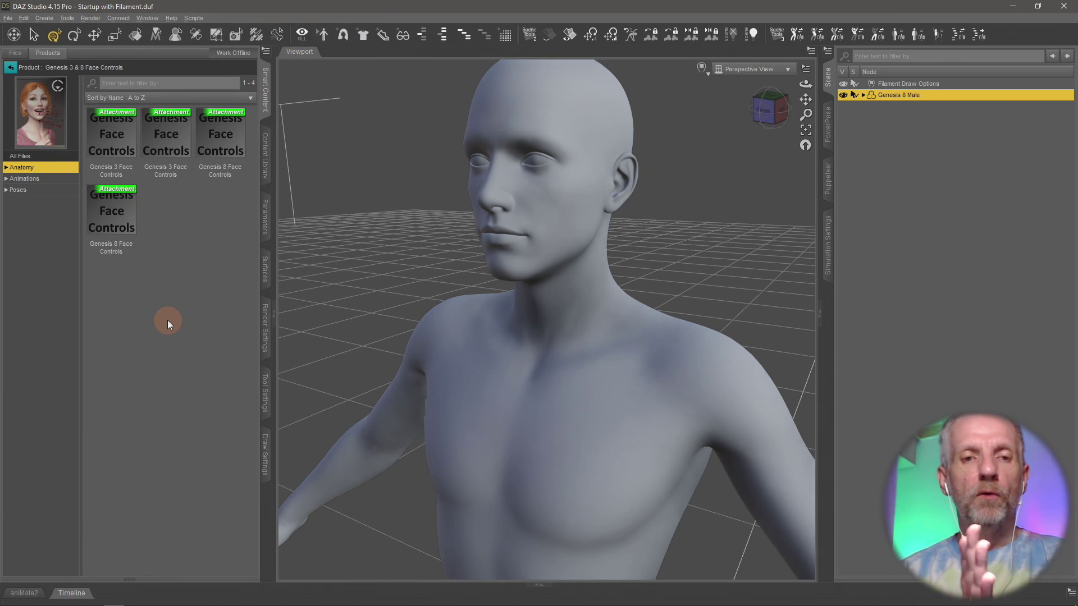
# Select each of the four Genesis 3 and Genesis 8 Face Controls items in turn.
pyautogui.click(118, 153)
pyautogui.click(166, 147)
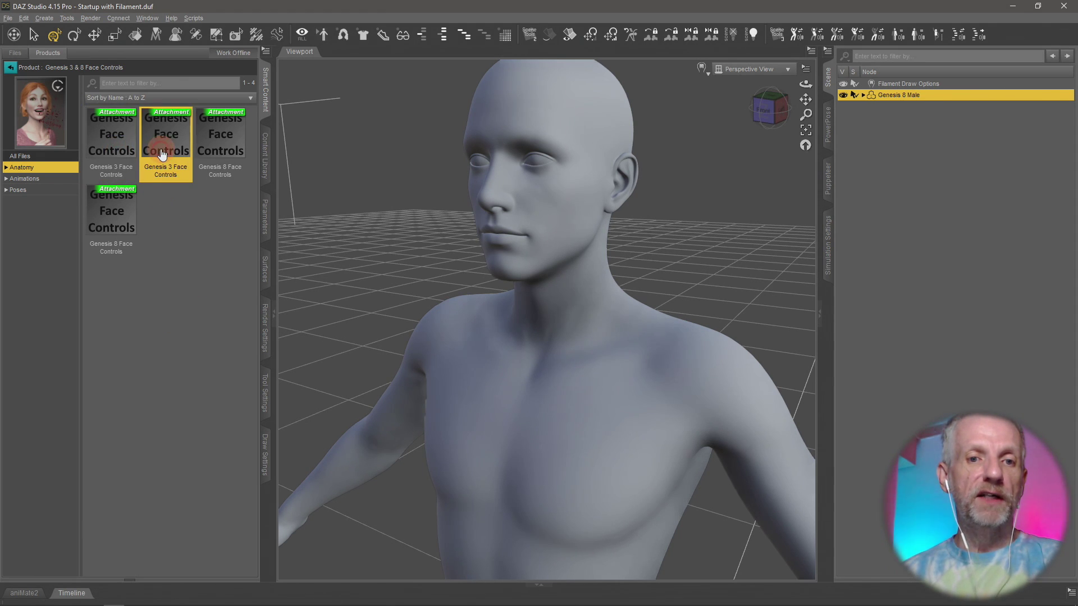
pyautogui.click(231, 143)
pyautogui.click(115, 216)
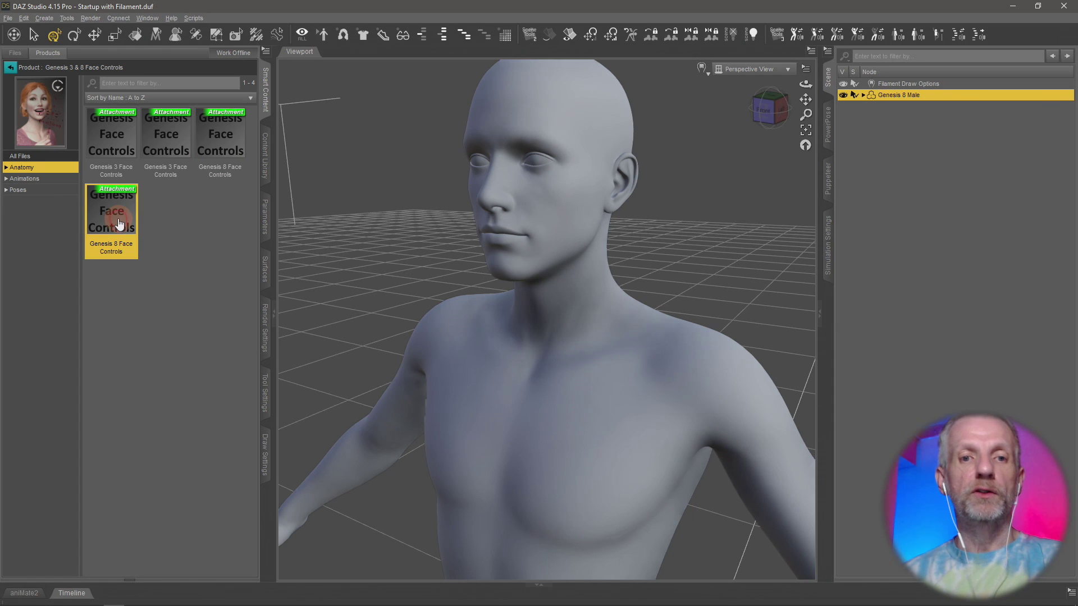
pyautogui.click(219, 155)
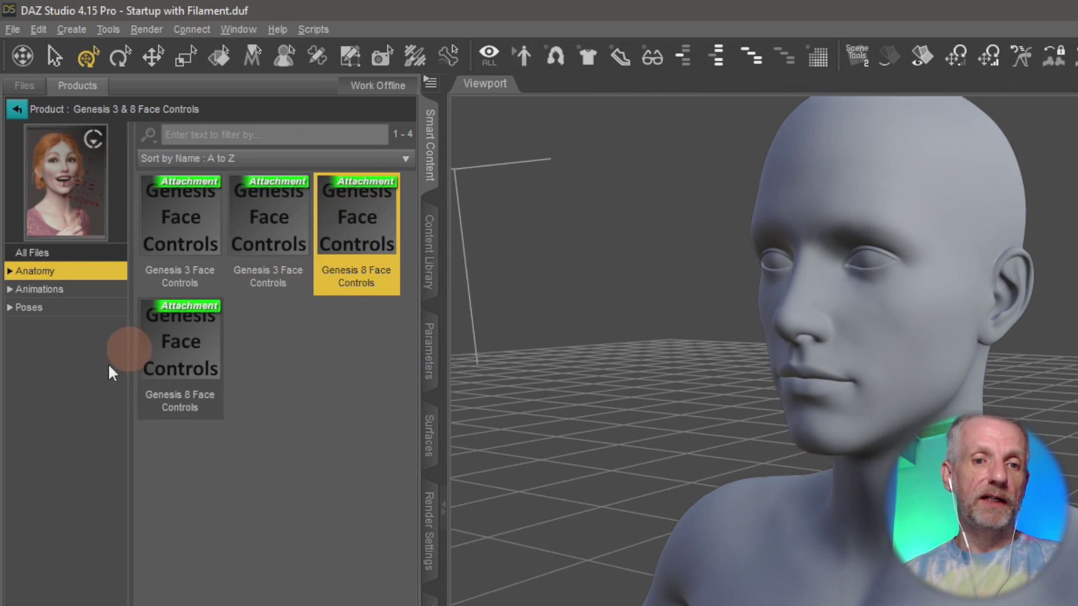
# Reveal the Genesis 8 Face Controls tile's file location in File Explorer.
pyautogui.rightClick(358, 230)
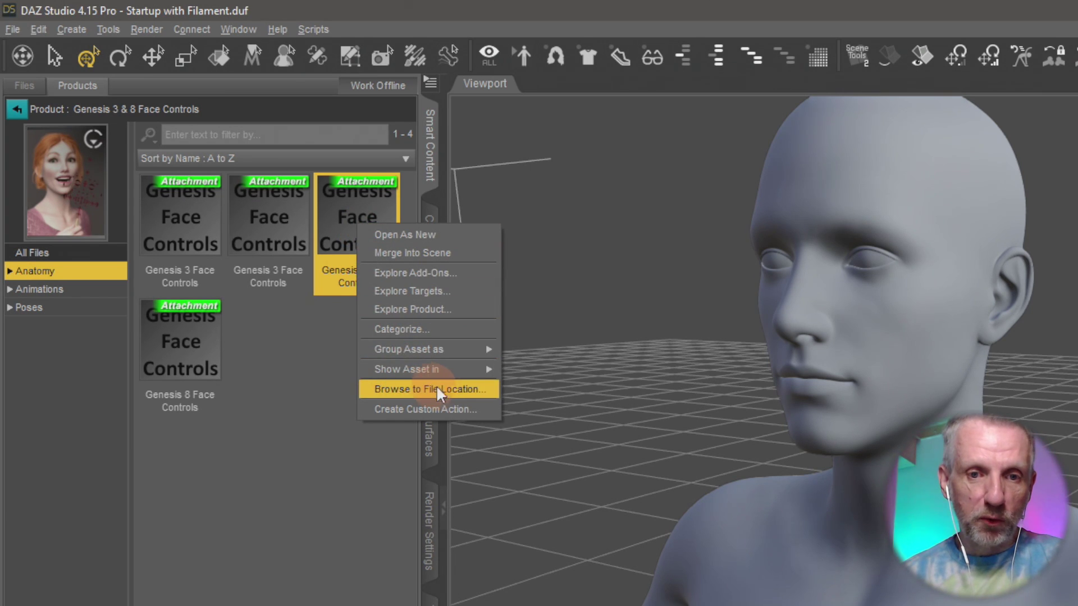
pyautogui.click(460, 387)
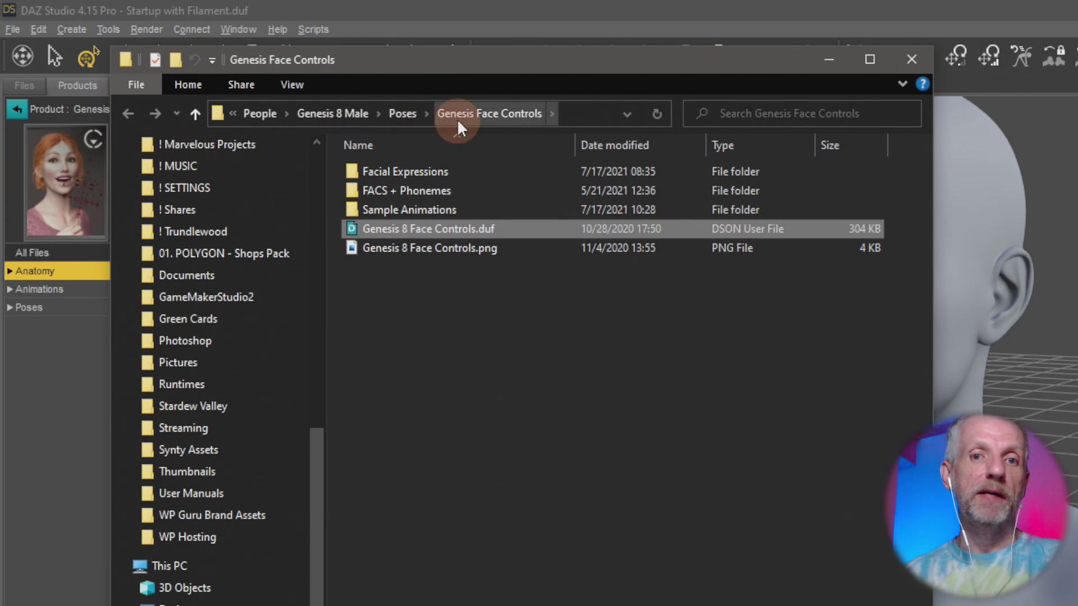
# Close Explorer and apply Genesis 8 Face Controls to the figure, viewing the head up close.
pyautogui.click(910, 60)
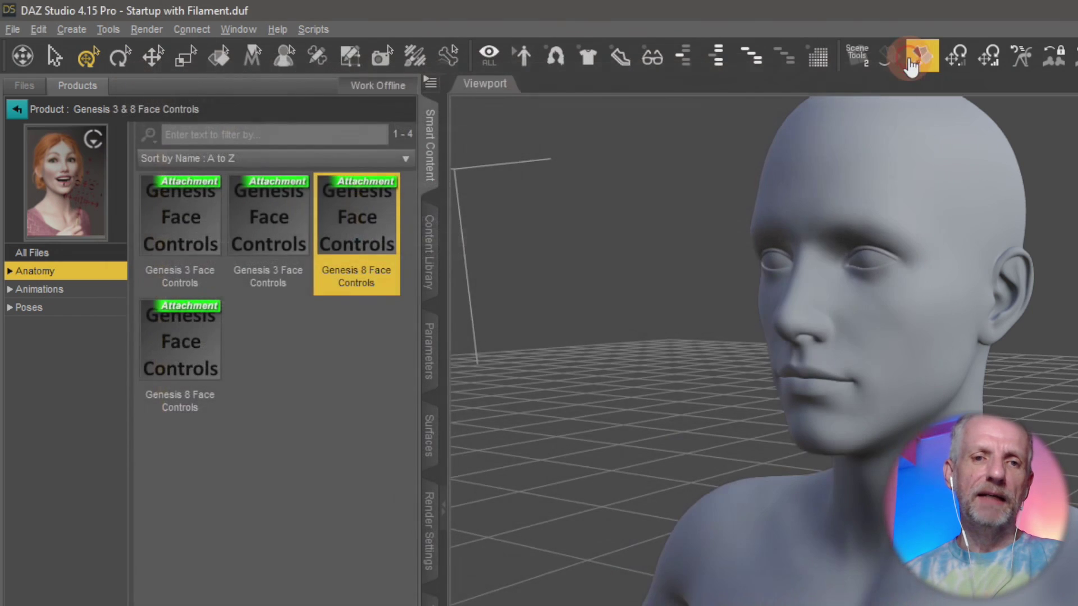
pyautogui.click(374, 246)
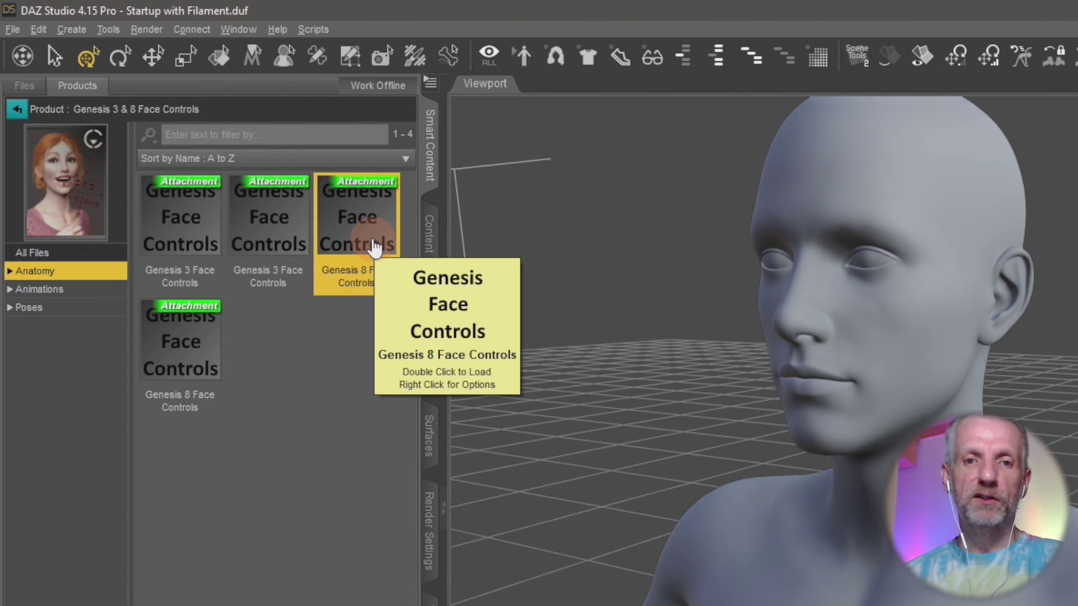
pyautogui.click(332, 230)
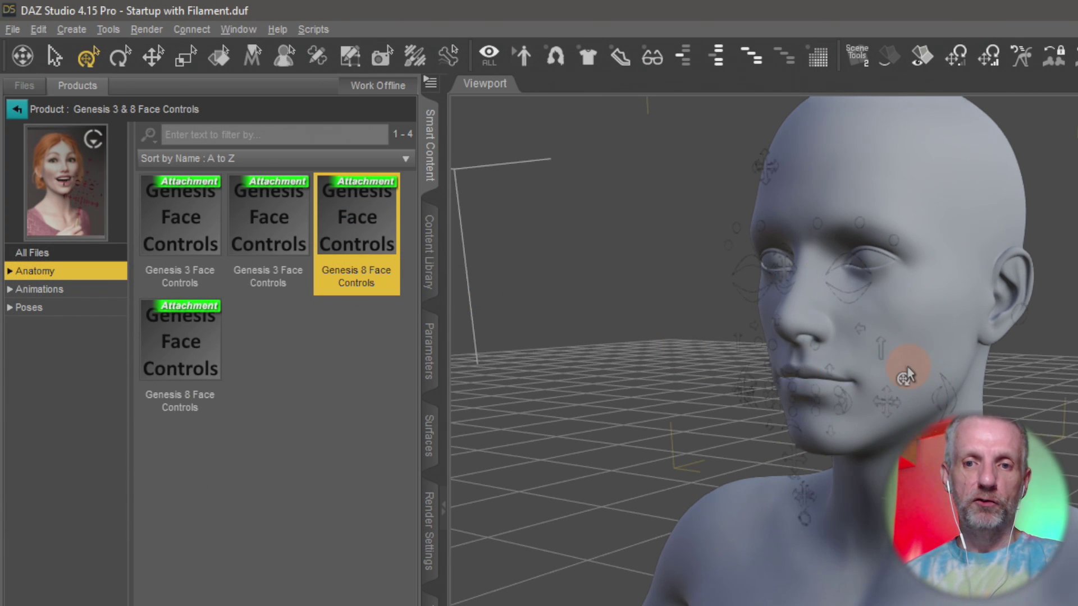
pyautogui.scroll(6, 907, 371)
pyautogui.moveTo(902, 375)
pyautogui.keyDown('alt'); pyautogui.mouseDown()
pyautogui.moveTo(938, 361)
pyautogui.moveTo(909, 361)
pyautogui.moveTo(903, 375)
pyautogui.mouseUp(); pyautogui.keyUp('alt')
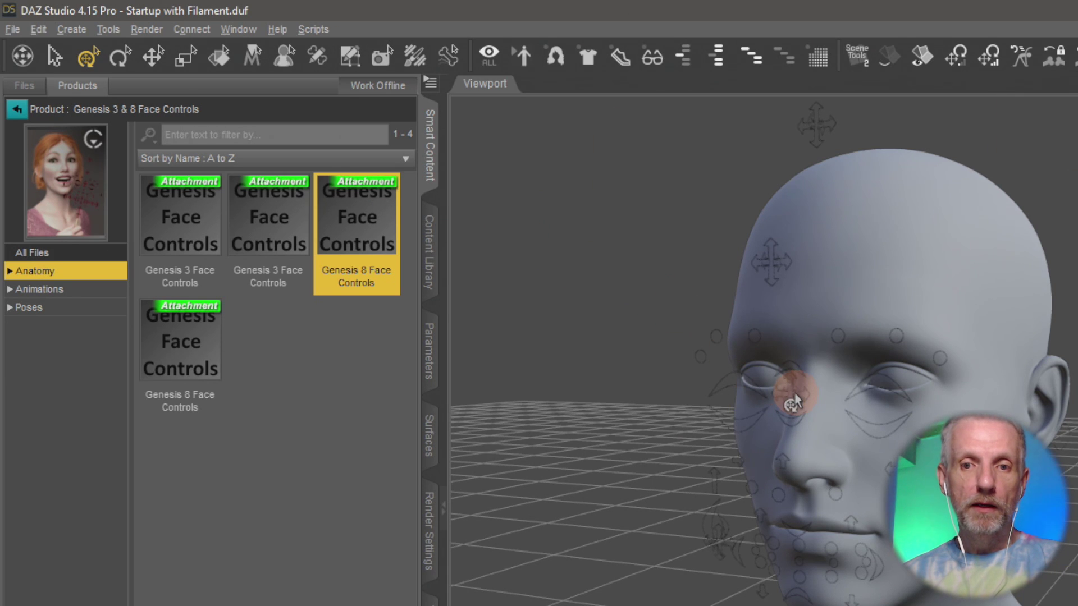
pyautogui.keyDown('alt'); pyautogui.moveTo(763, 339); pyautogui.dragTo(847, 450); pyautogui.keyUp('alt')
# Select a face control near the eye and move it upward.
pyautogui.click(978, 384)
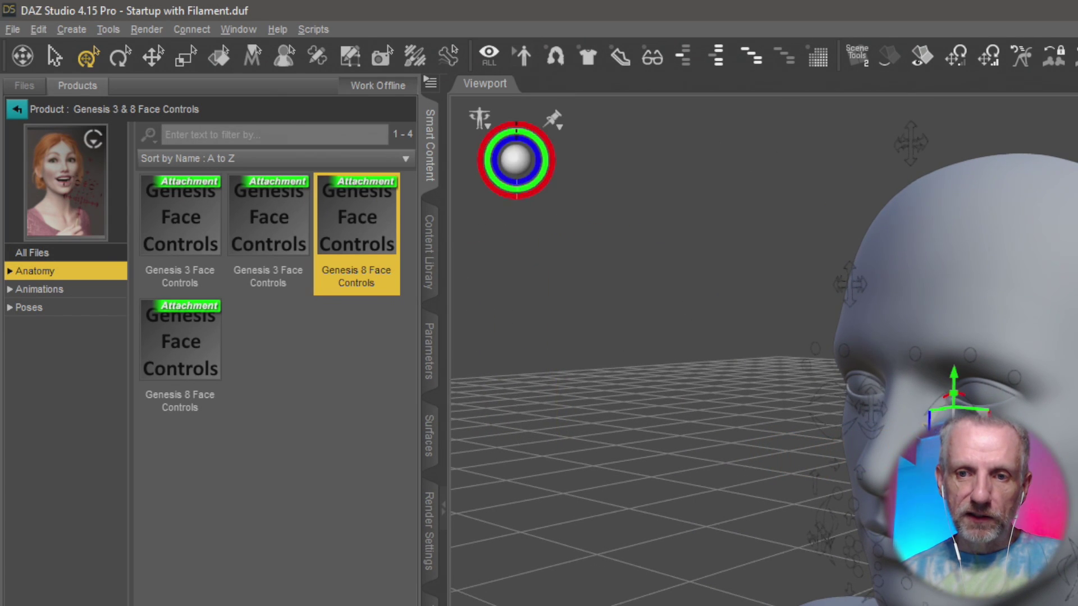
pyautogui.click(958, 382)
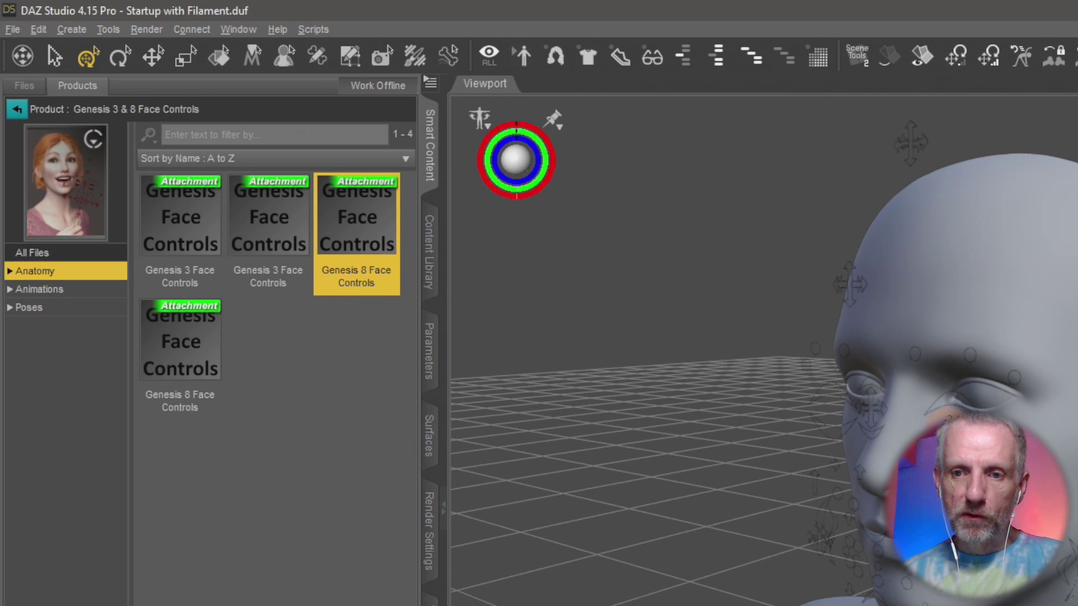
pyautogui.click(949, 359)
pyautogui.scroll(5, 945, 402)
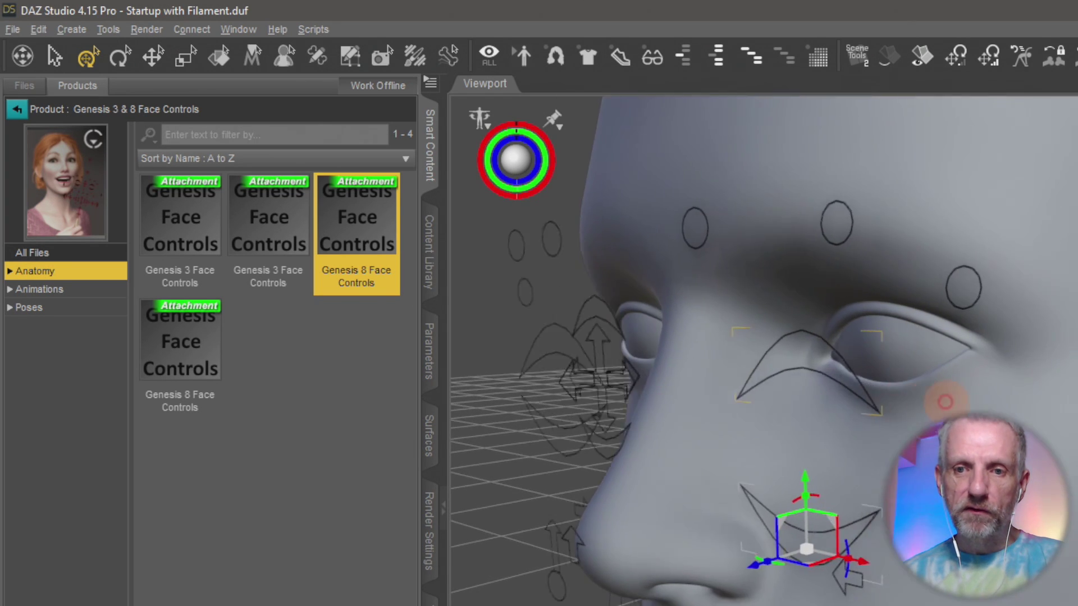
pyautogui.moveTo(945, 401); pyautogui.dragTo(877, 445, button='middle')
pyautogui.moveTo(720, 502)
pyautogui.mouseDown()
pyautogui.moveTo(726, 385)
pyautogui.moveTo(721, 494)
pyautogui.mouseUp()
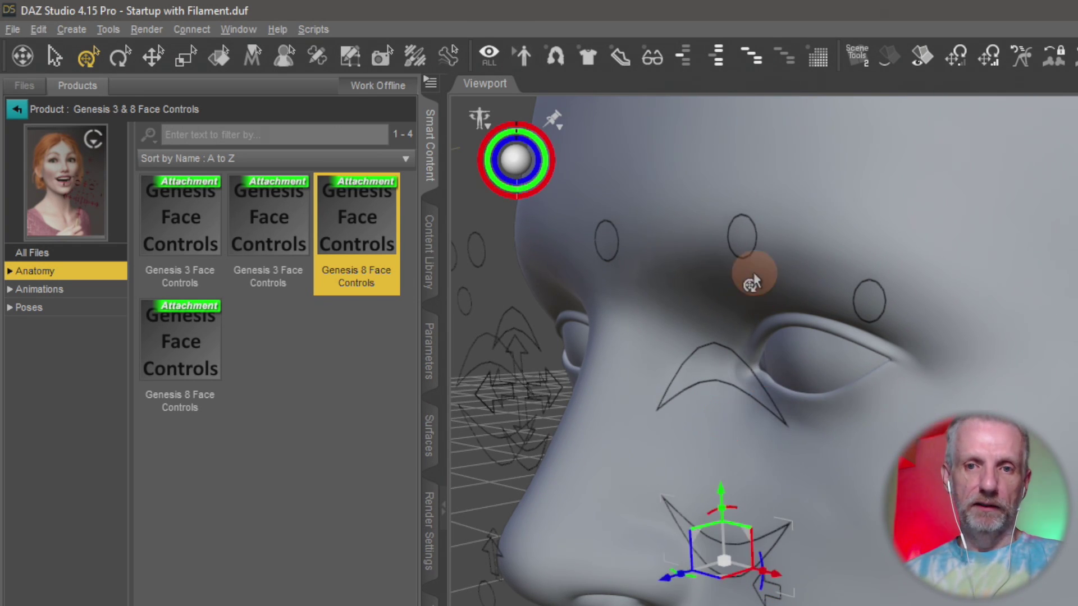
# Nudge the left and right eyebrow circle controls upward.
pyautogui.click(744, 234)
pyautogui.moveTo(738, 168)
pyautogui.mouseDown()
pyautogui.moveTo(739, 106)
pyautogui.moveTo(740, 212)
pyautogui.moveTo(740, 150)
pyautogui.moveTo(739, 162)
pyautogui.mouseUp()
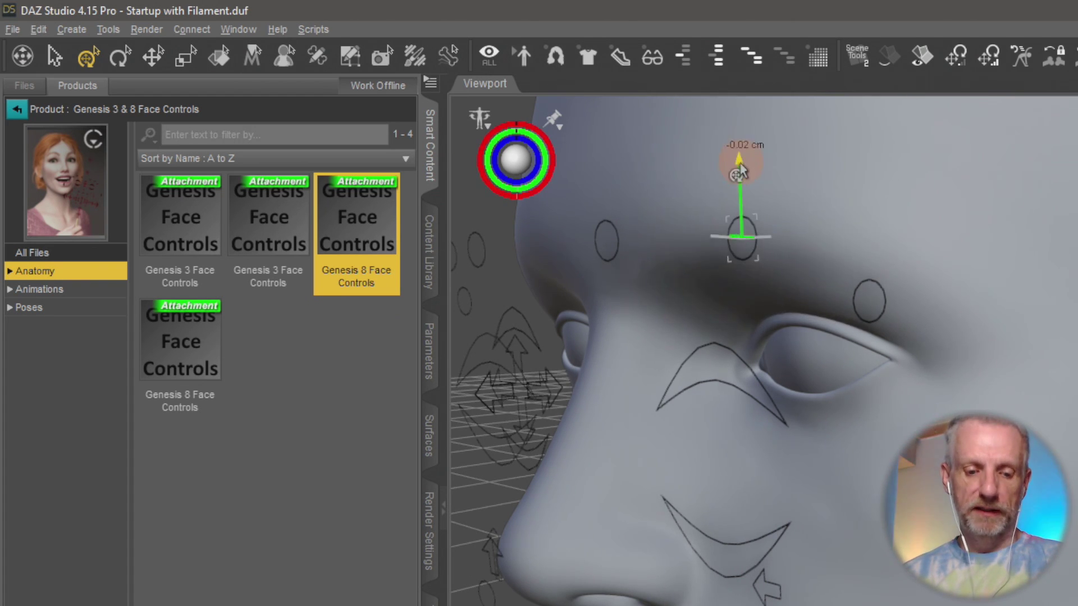
pyautogui.click(868, 300)
pyautogui.moveTo(869, 232); pyautogui.dragTo(788, 496)
# Frame the face with the F shortcut and pull the chin control slightly down.
pyautogui.scroll(-10, 787, 496)
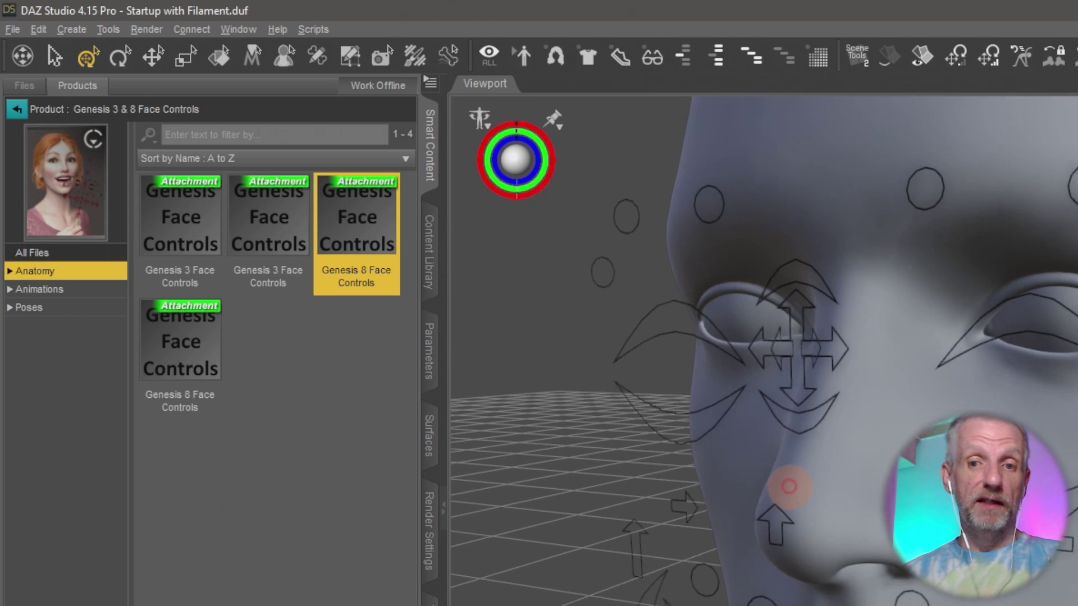
pyautogui.scroll(-2, 811, 544)
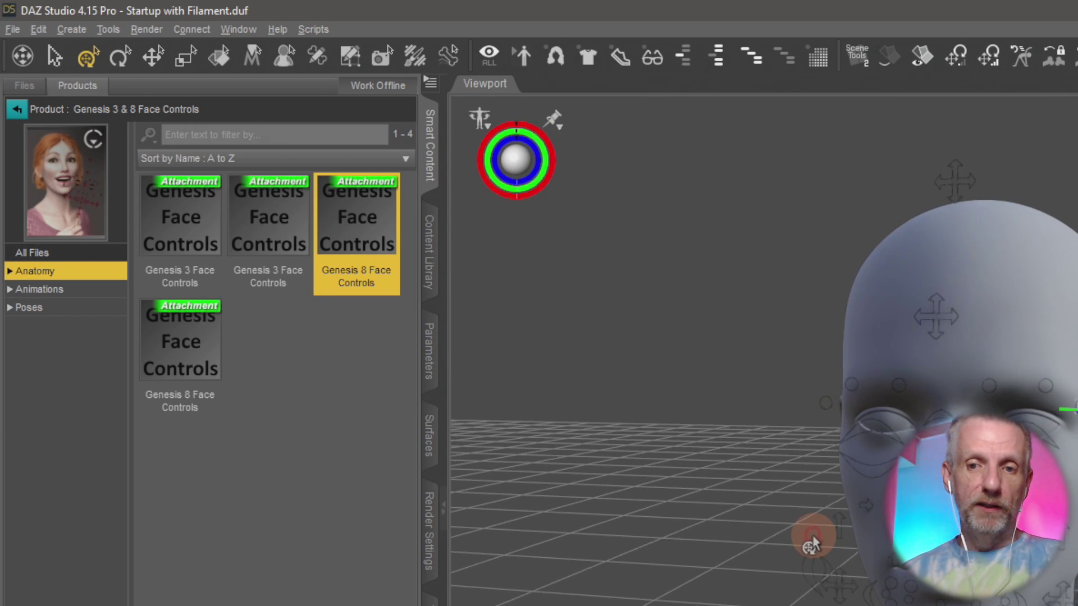
pyautogui.press('f')
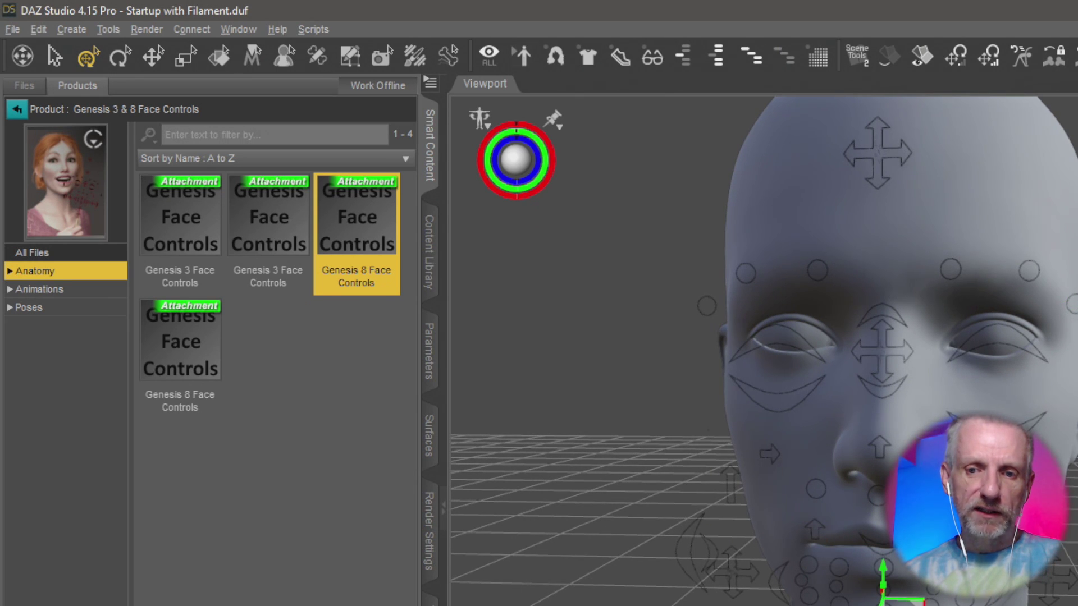
pyautogui.moveTo(881, 581); pyautogui.dragTo(883, 598)
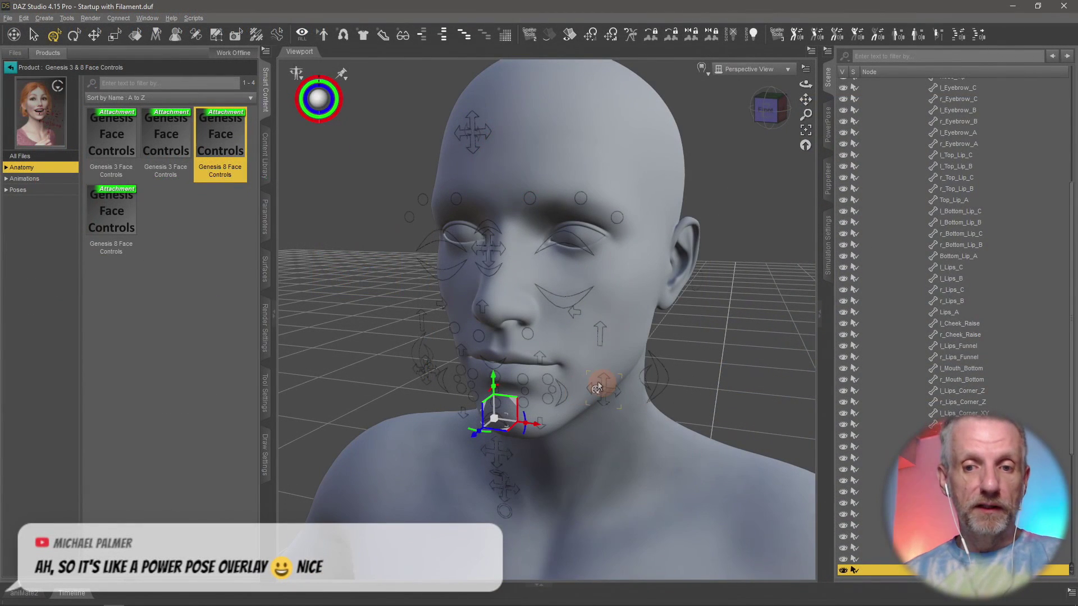
# Raise the cheek face control and switch the right pane to PowerPose.
pyautogui.click(557, 341)
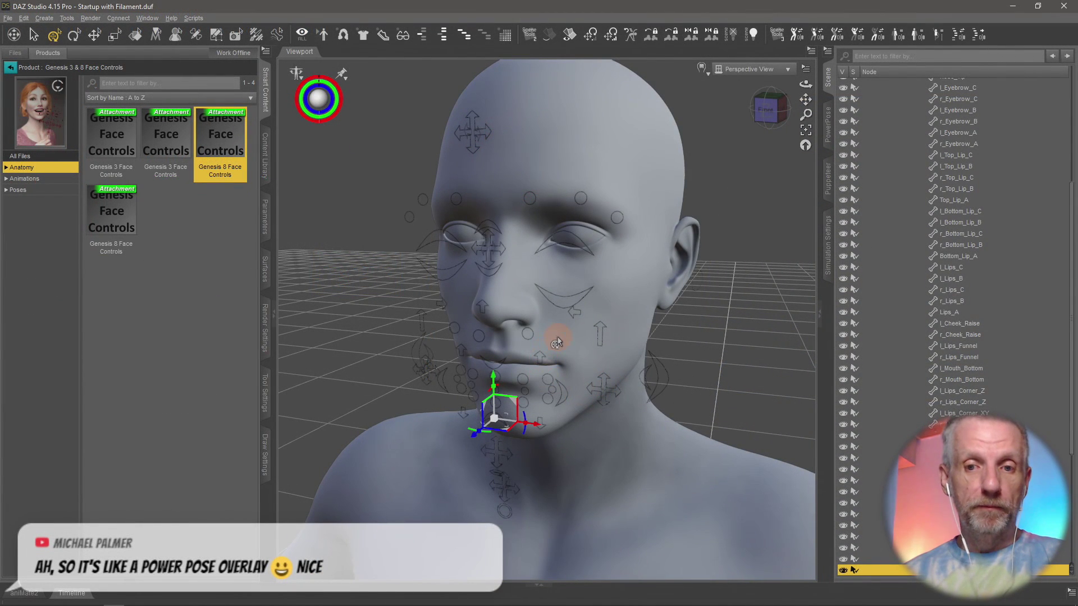
pyautogui.moveTo(564, 305); pyautogui.dragTo(553, 278)
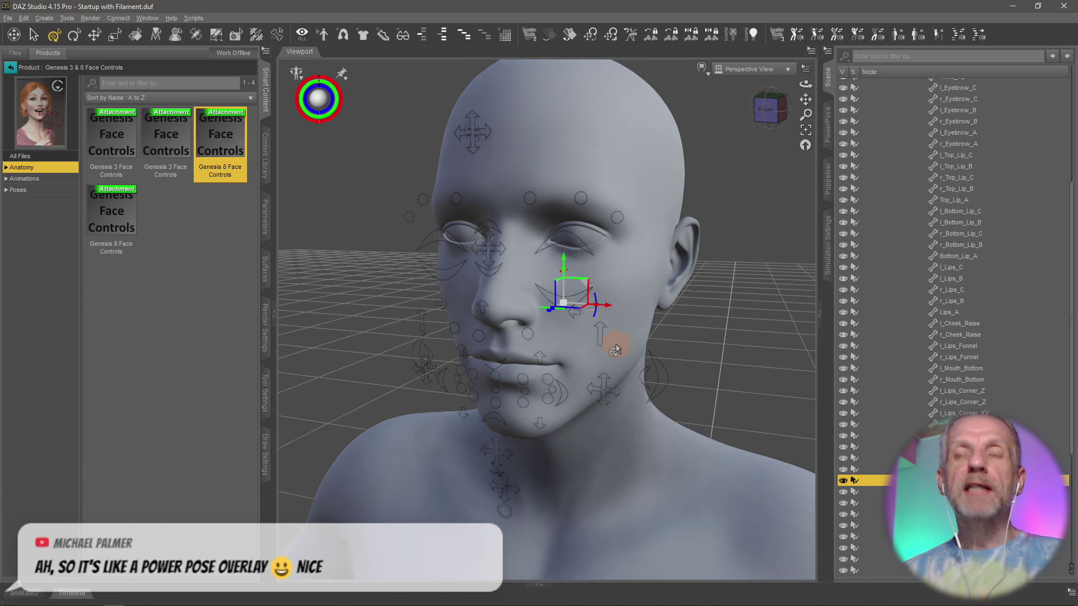
pyautogui.keyDown('alt'); pyautogui.moveTo(616, 343); pyautogui.dragTo(620, 344); pyautogui.keyUp('alt')
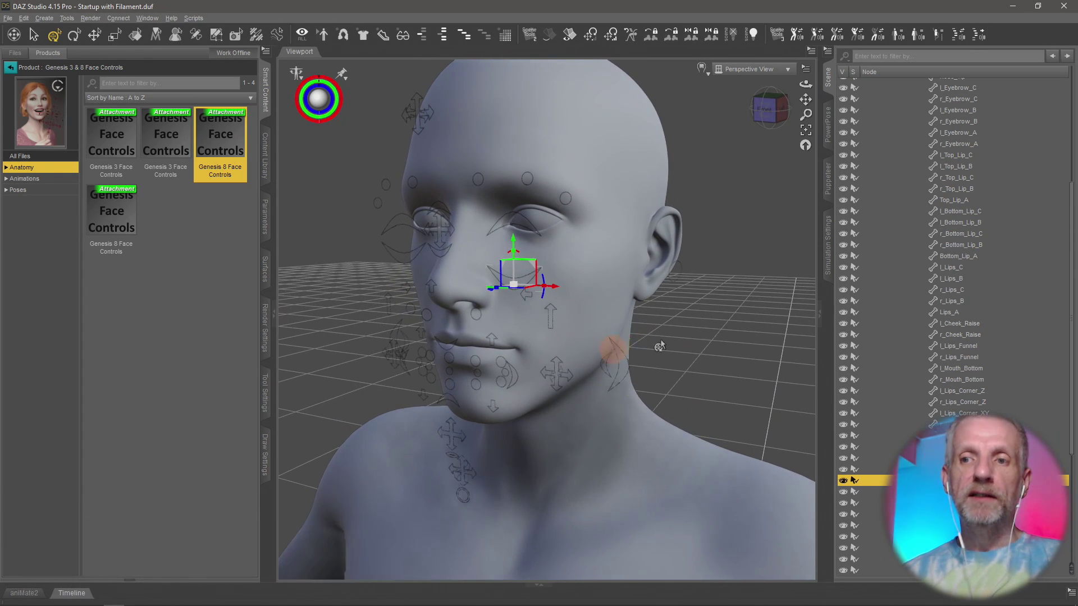
pyautogui.click(829, 135)
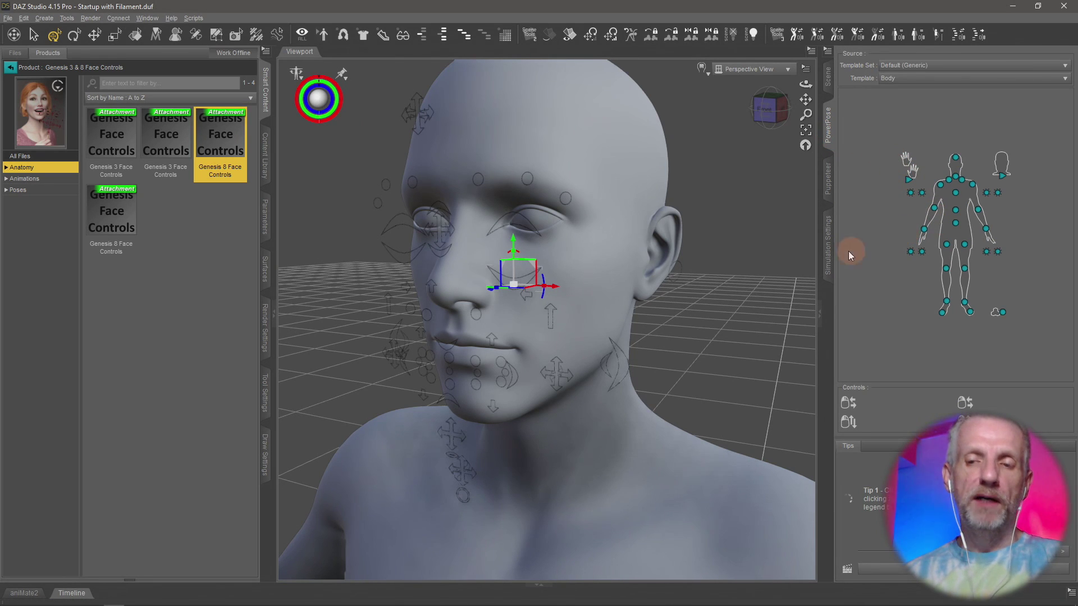
# Select the Genesis 8 Male's Head from the viewport's right-click menu.
pyautogui.click(828, 77)
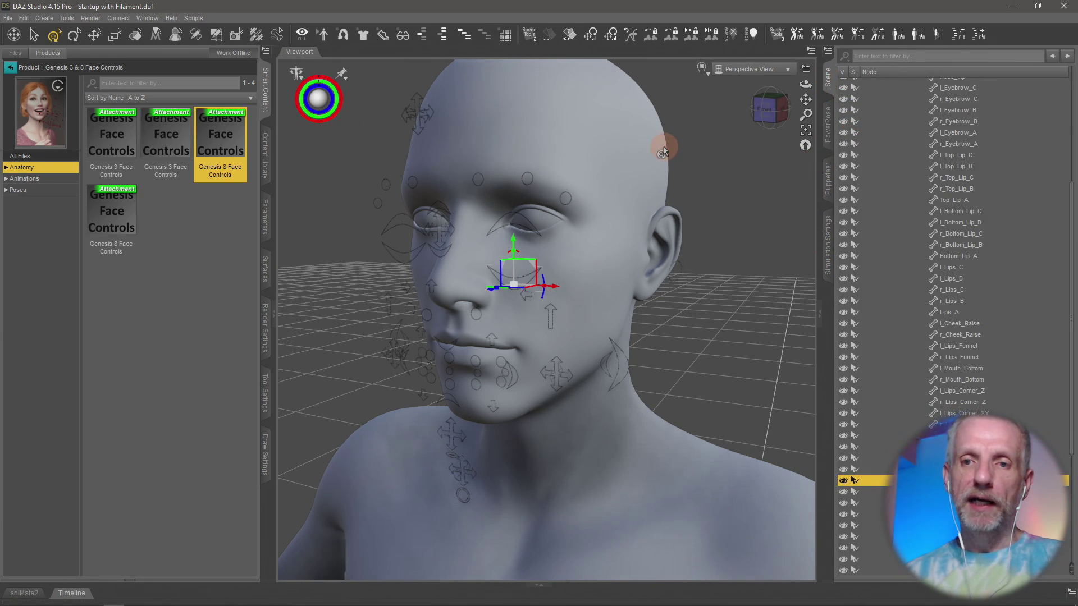
pyautogui.rightClick(626, 151)
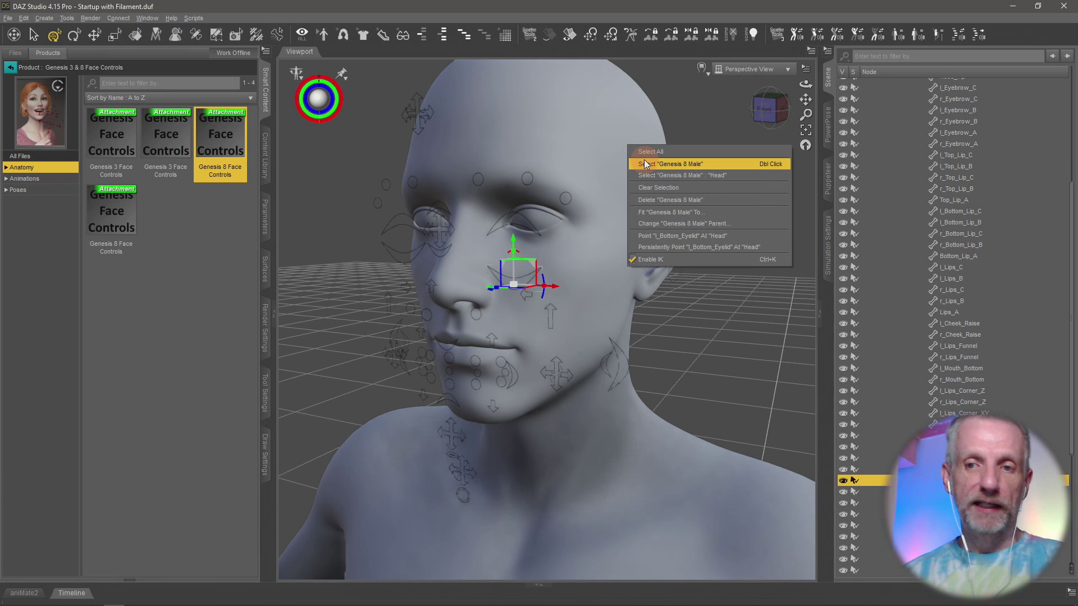
pyautogui.click(649, 176)
# Browse the PowerPose Head and detailed Face templates, then return to the Scene list.
pyautogui.click(828, 127)
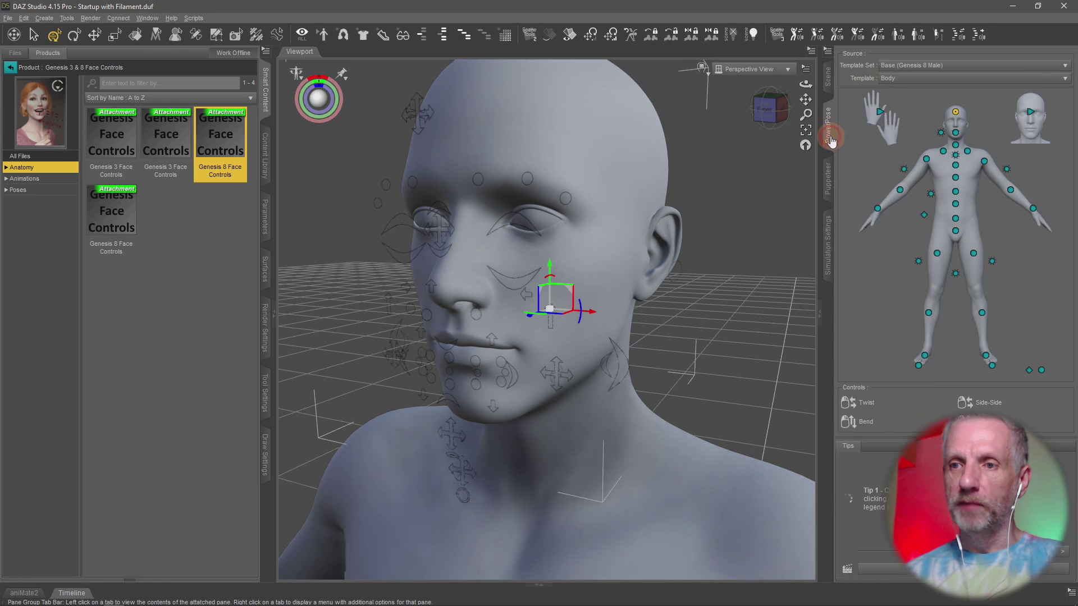
pyautogui.click(1030, 115)
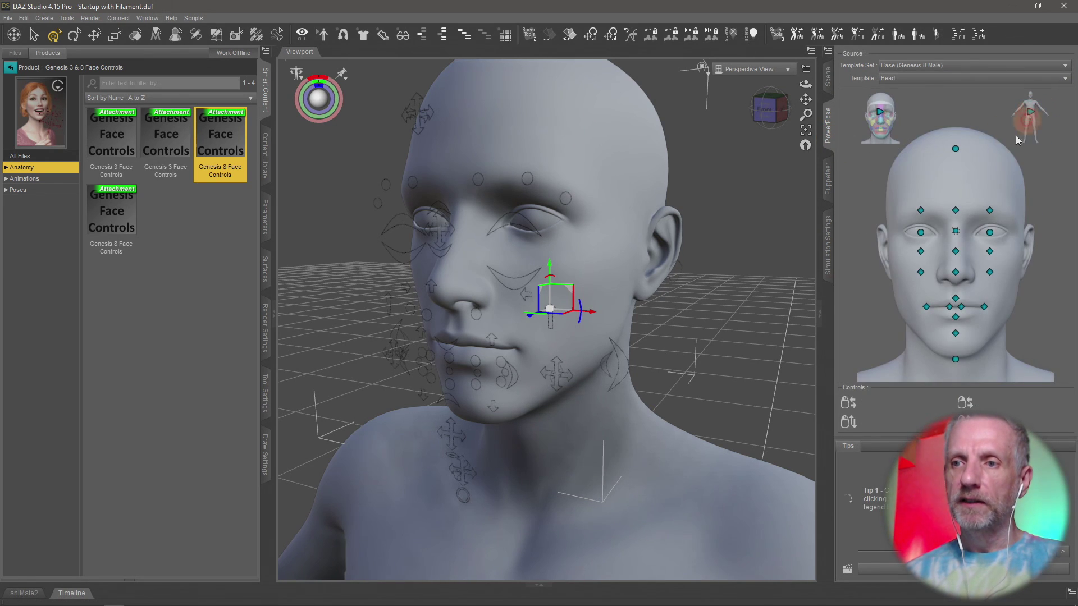
pyautogui.click(961, 84)
pyautogui.click(951, 89)
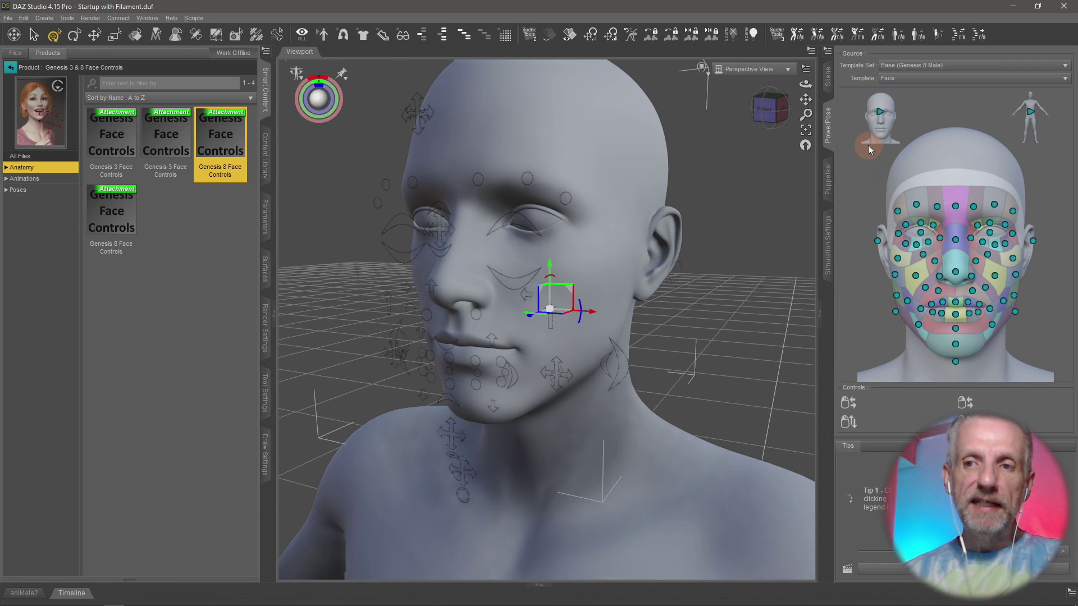
pyautogui.click(829, 87)
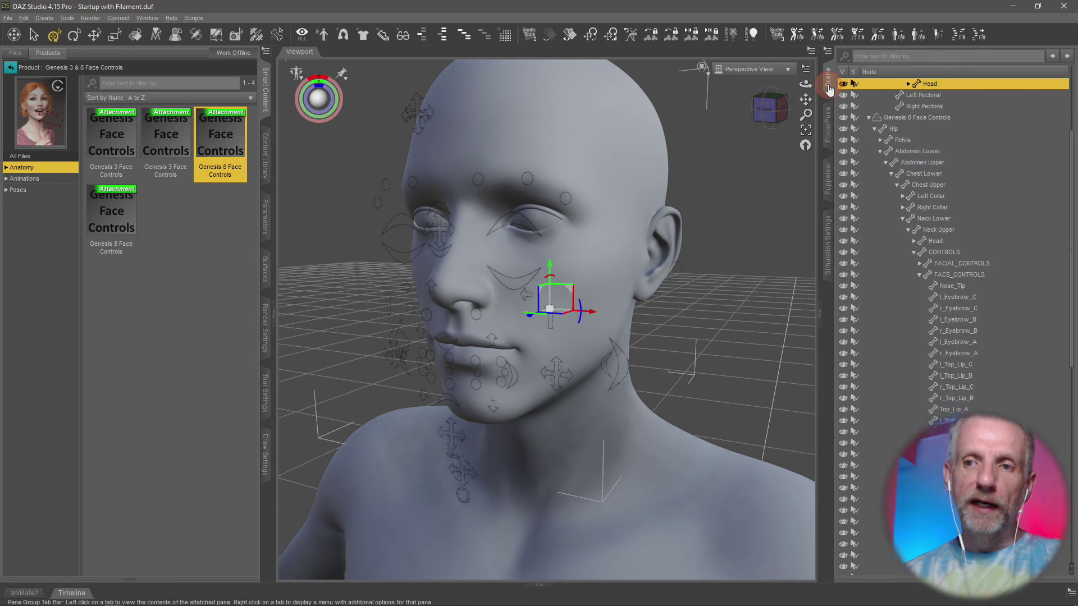
# Select the Genesis 8 Face Controls node and try lifting it with Y Translate.
pyautogui.click(868, 118)
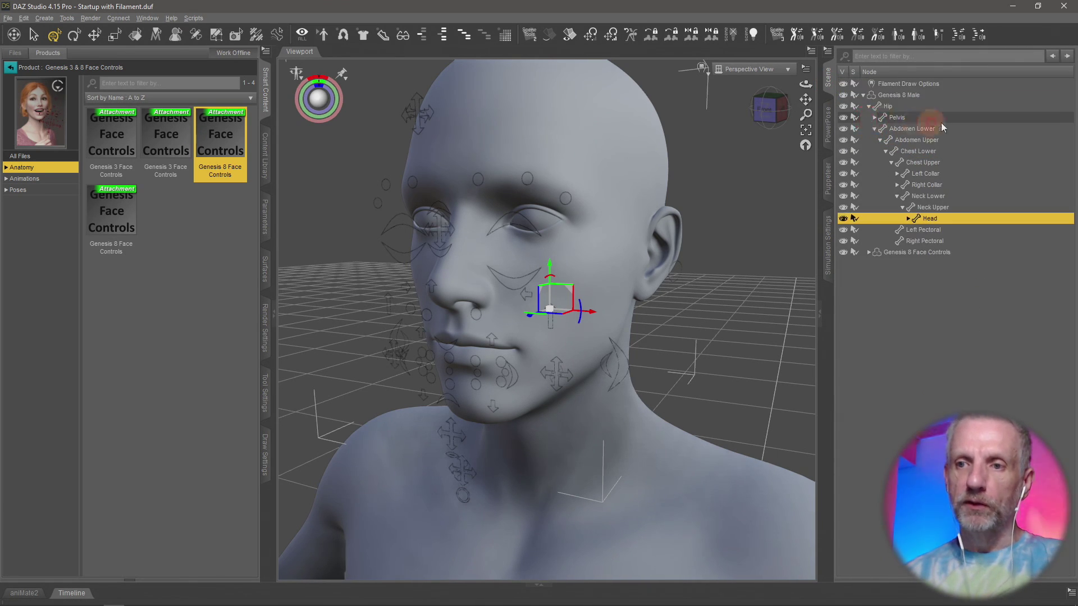
pyautogui.click(928, 252)
pyautogui.scroll(-5, 691, 238)
pyautogui.keyDown('alt'); pyautogui.moveTo(692, 238); pyautogui.dragTo(690, 252); pyautogui.keyUp('alt')
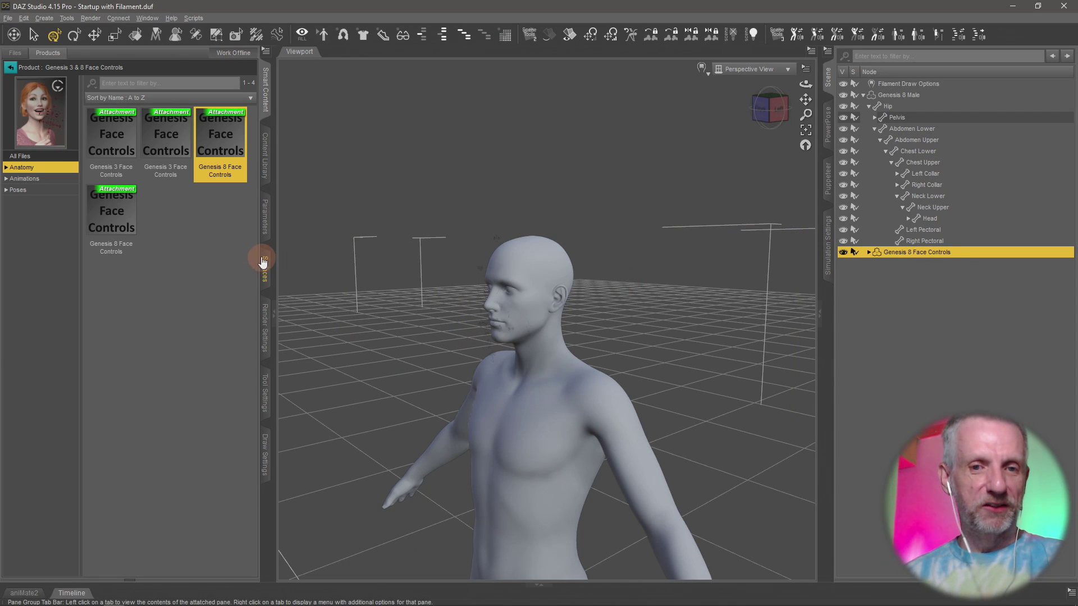
pyautogui.click(266, 227)
pyautogui.click(128, 182)
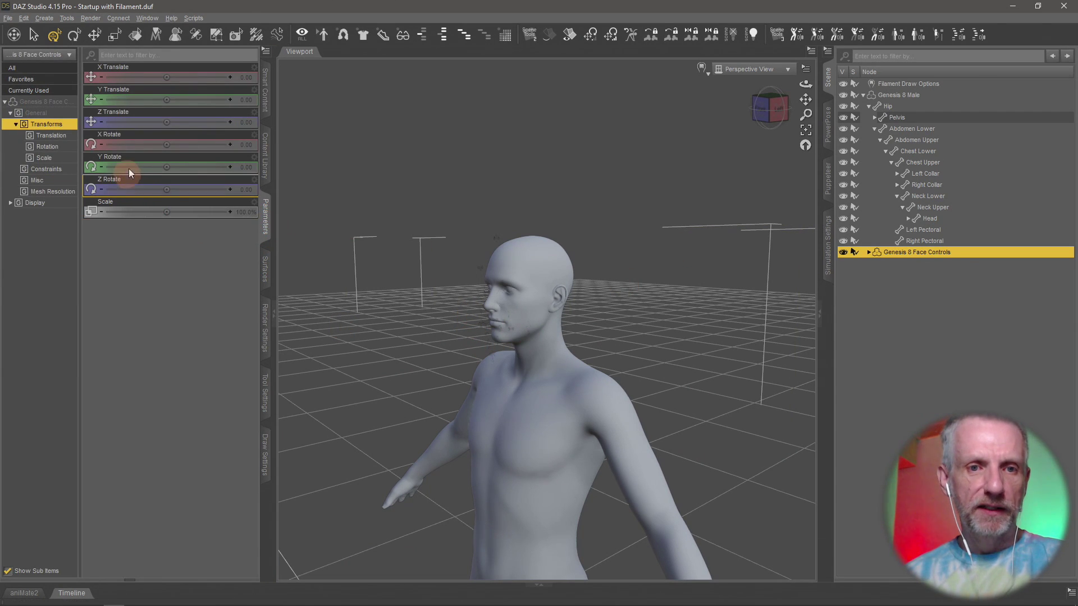
pyautogui.moveTo(167, 99); pyautogui.dragTo(163, 96)
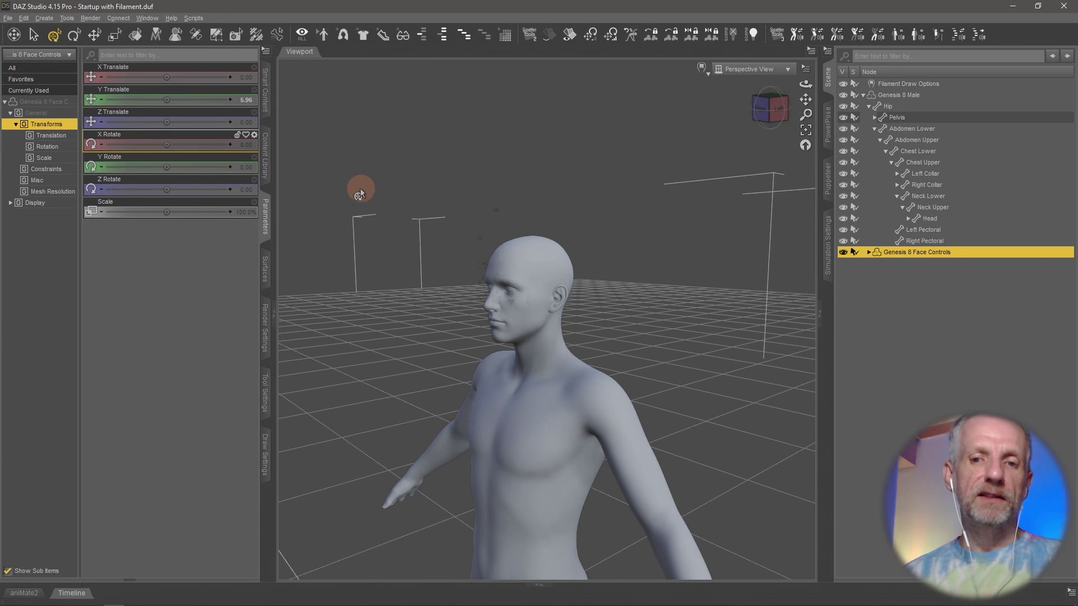
# Slide the face controls set left with X Translate to -16.78, viewing from the front.
pyautogui.scroll(5, 359, 187)
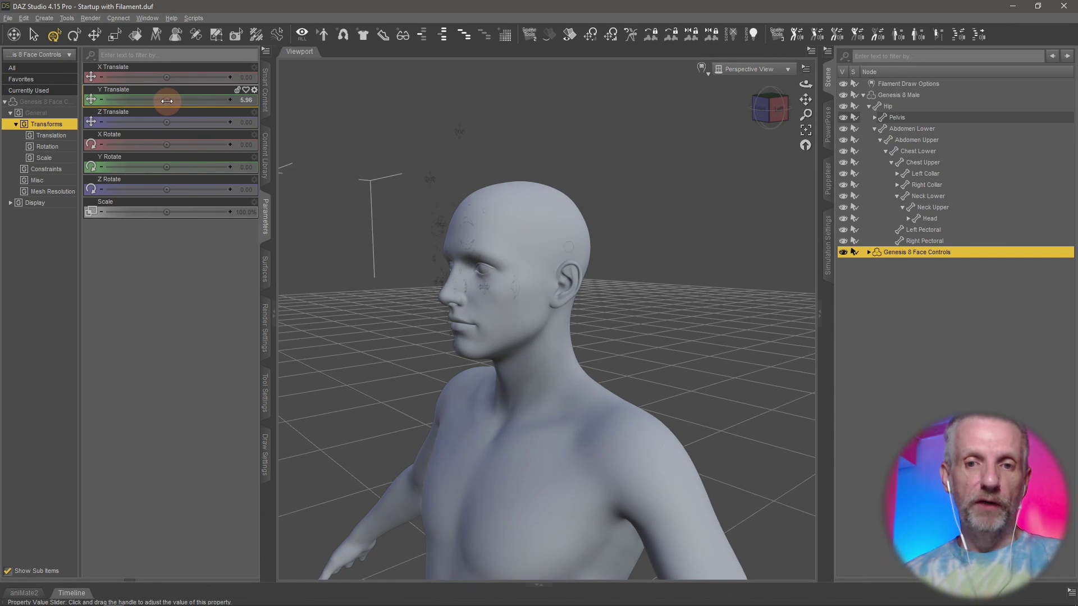
pyautogui.moveTo(392, 247); pyautogui.dragTo(406, 250)
pyautogui.scroll(3, 406, 250)
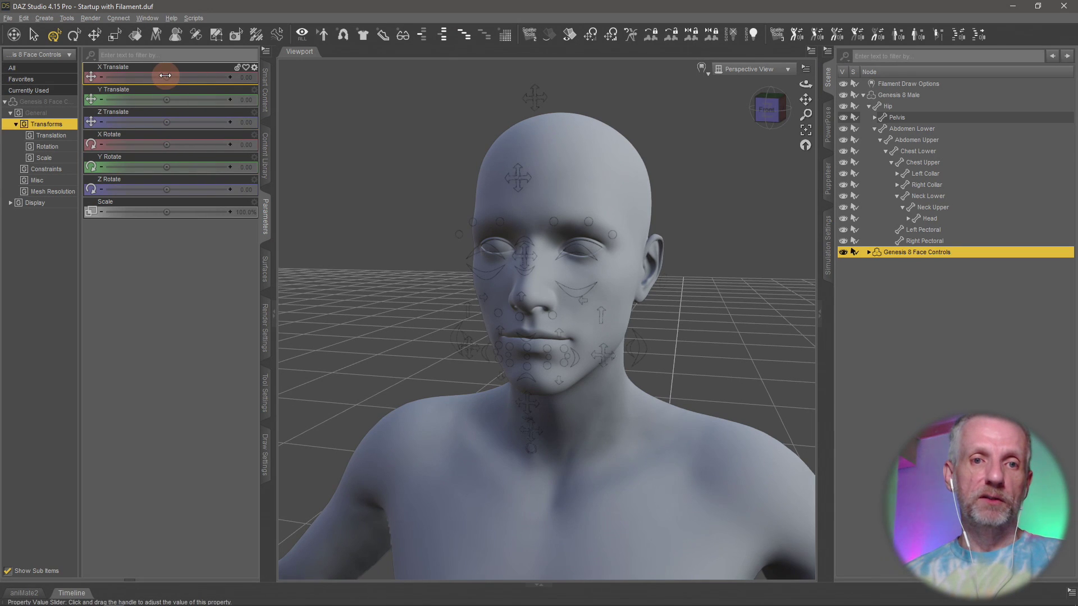
pyautogui.moveTo(163, 77); pyautogui.dragTo(147, 77)
pyautogui.keyDown('alt'); pyautogui.moveTo(385, 180); pyautogui.dragTo(430, 253); pyautogui.keyUp('alt')
# Test the offset L_Top_Eyelid and Lip_Top_Inward_Outward controls by dragging them.
pyautogui.click(429, 254)
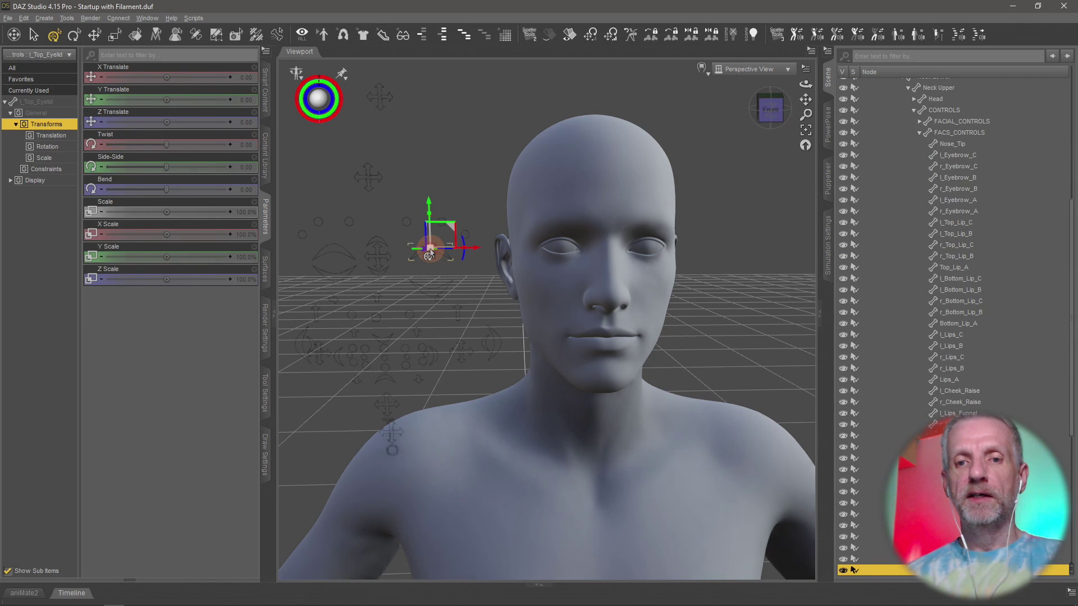
pyautogui.moveTo(428, 209)
pyautogui.mouseDown()
pyautogui.moveTo(426, 164)
pyautogui.moveTo(435, 240)
pyautogui.moveTo(430, 224)
pyautogui.mouseUp()
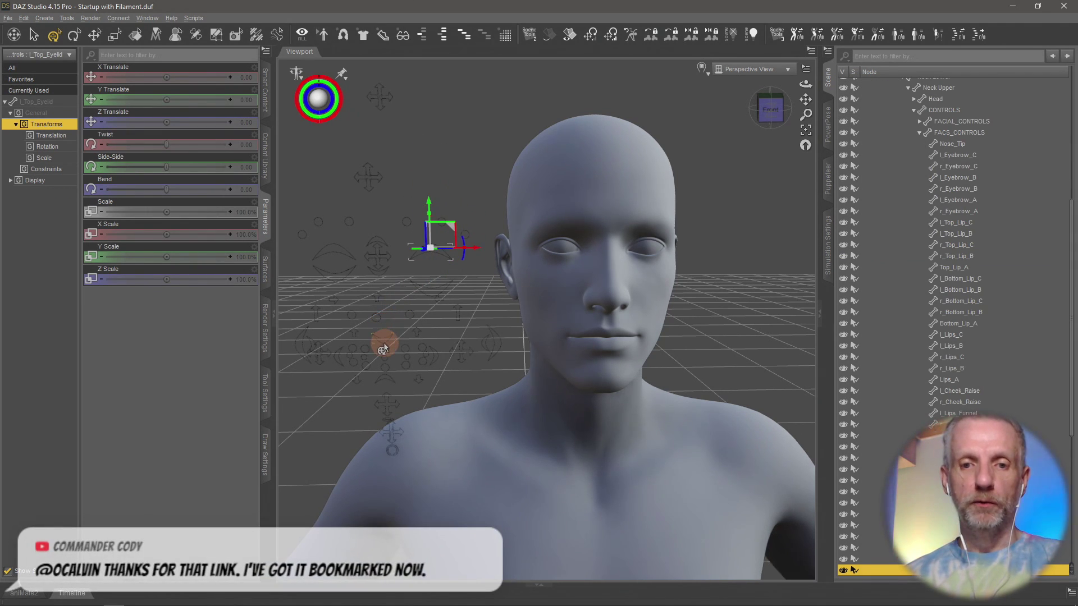
pyautogui.click(383, 344)
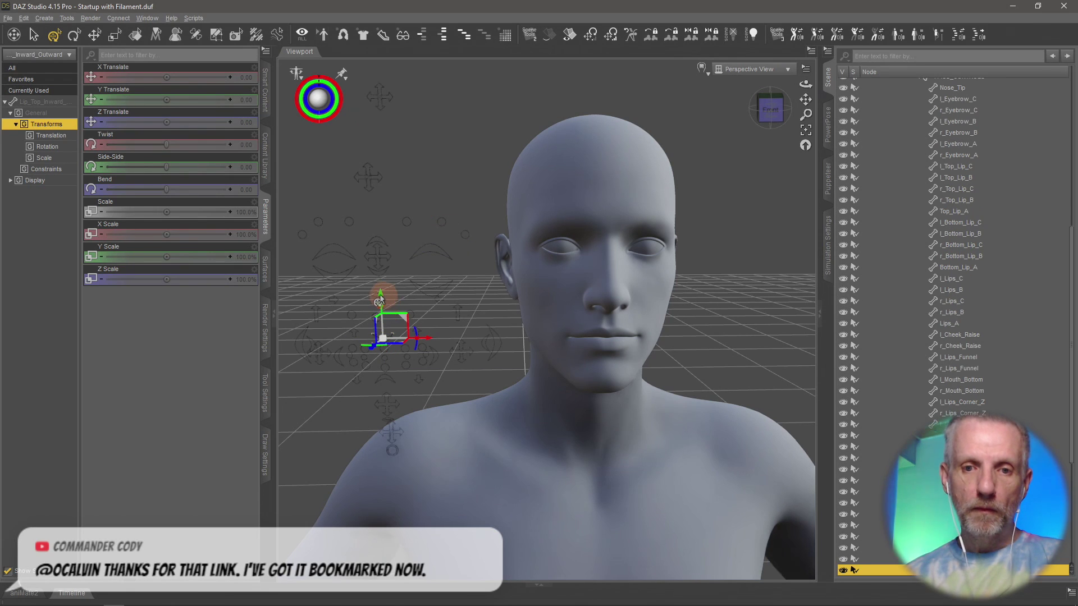
pyautogui.moveTo(377, 300); pyautogui.dragTo(546, 336)
# Undo the upper lip move and reselect Genesis 8 Face Controls in Scene.
pyautogui.hotkey('ctrl', 'z')
pyautogui.scroll(9, 876, 272)
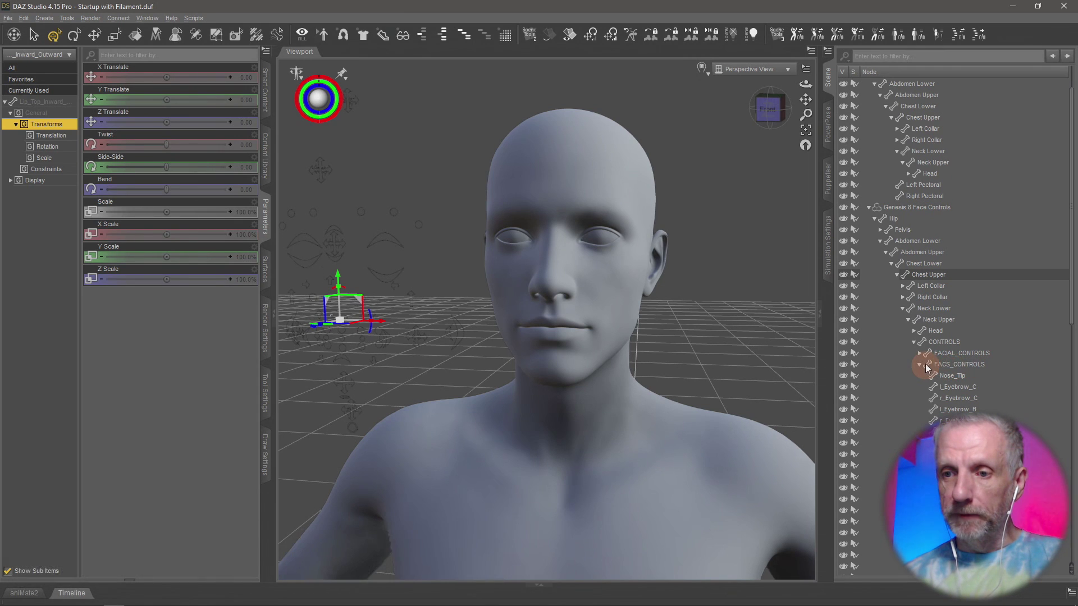
pyautogui.click(909, 207)
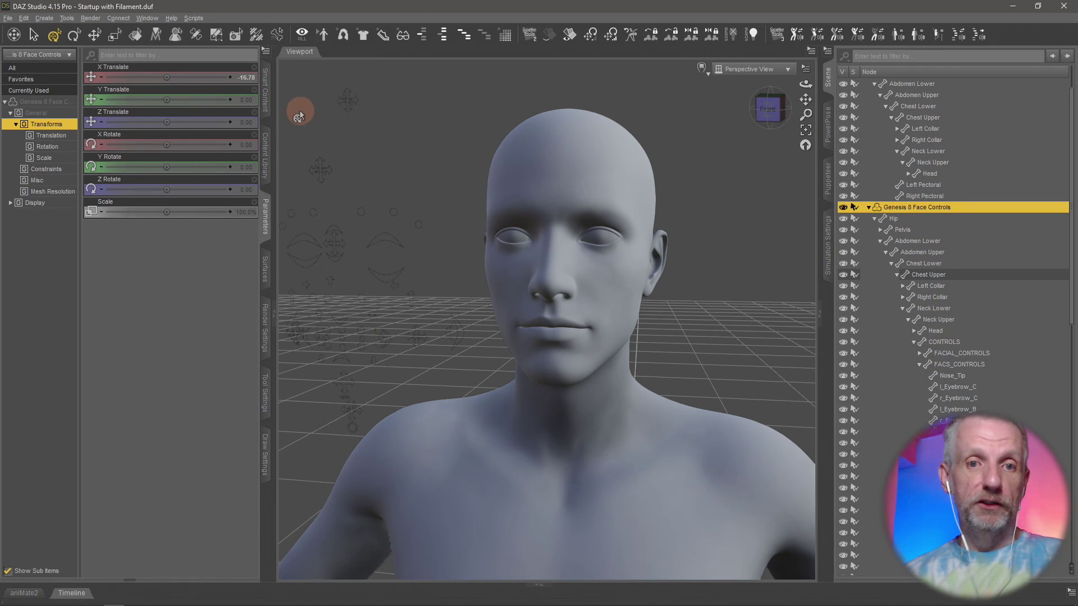
# Reset the face controls' X Translate to 0, reselect Genesis 8 Face Controls, and show its product content.
pyautogui.click(200, 77)
pyautogui.moveTo(461, 267)
pyautogui.keyDown('alt'); pyautogui.mouseDown()
pyautogui.moveTo(452, 284)
pyautogui.moveTo(457, 258)
pyautogui.moveTo(461, 279)
pyautogui.mouseUp(); pyautogui.keyUp('alt')
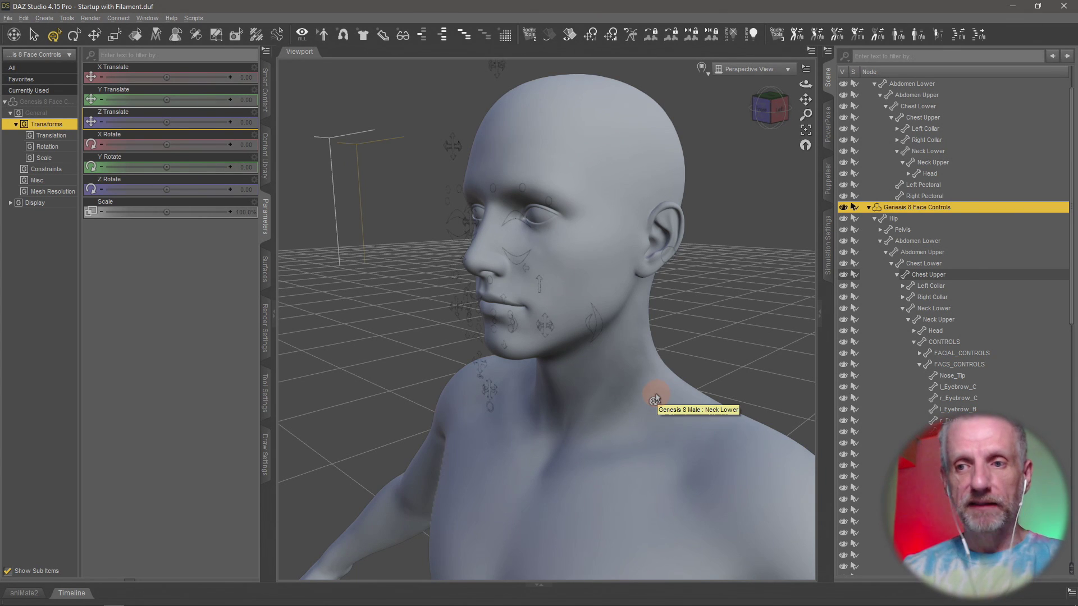
pyautogui.click(869, 208)
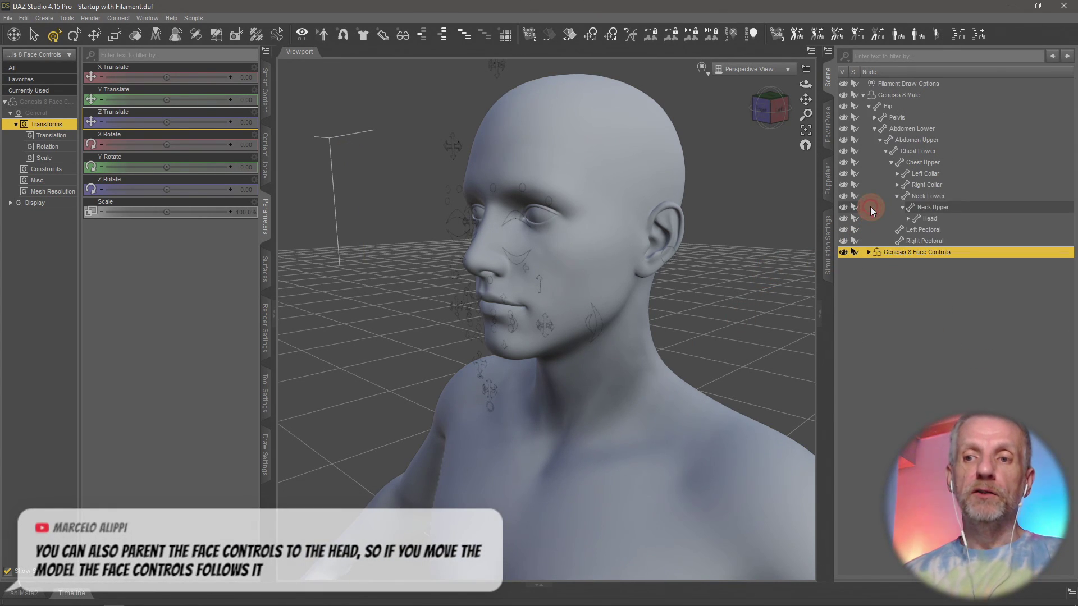
pyautogui.click(865, 96)
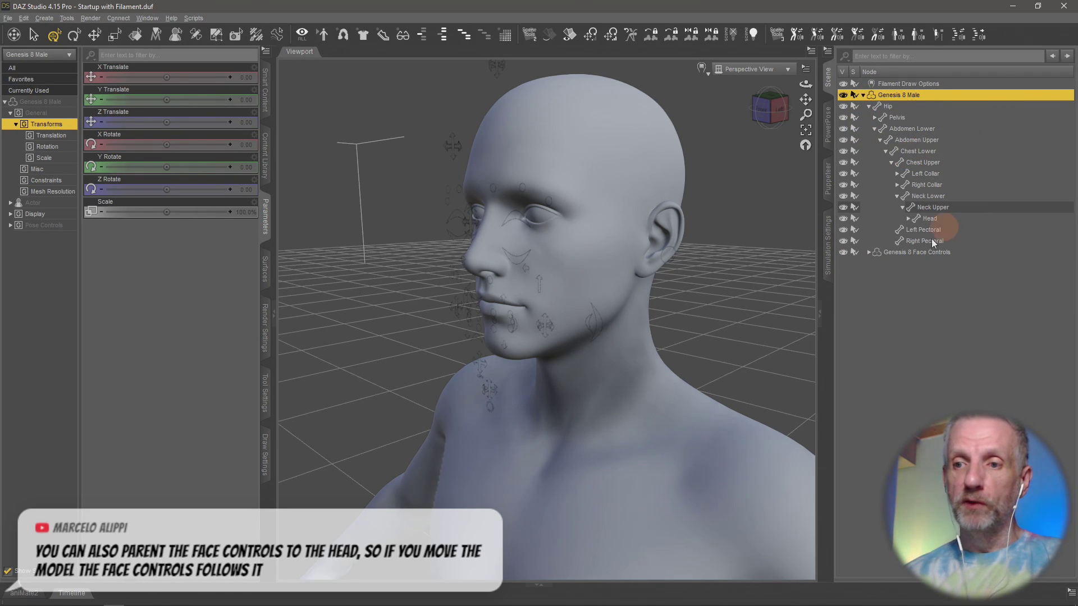
pyautogui.click(925, 252)
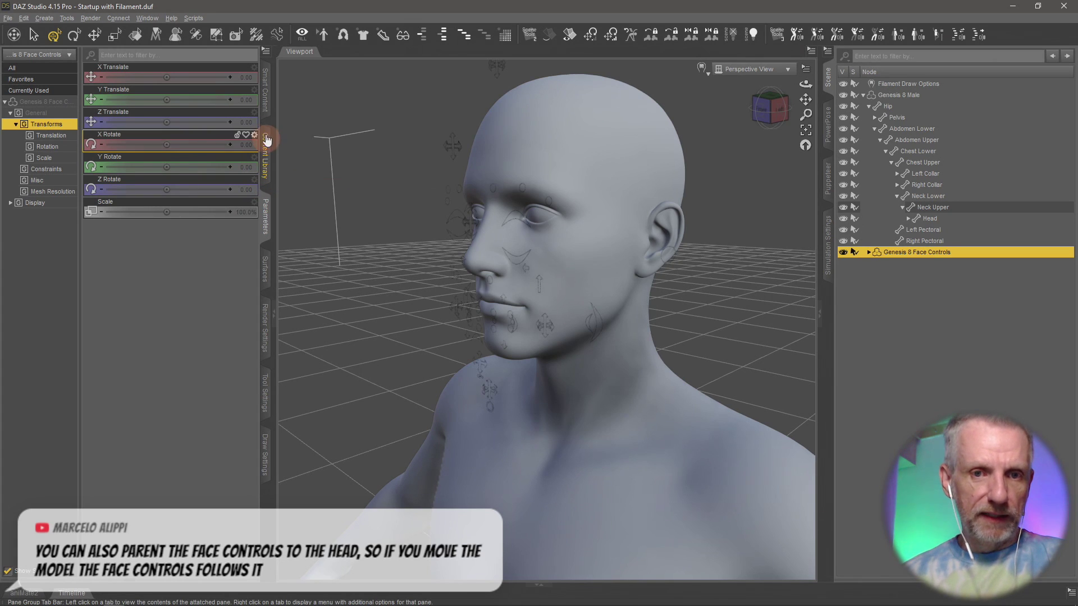
pyautogui.click(267, 101)
# Open the product's pose presets and filter them by G8M to list the GFC Expressions presets.
pyautogui.click(17, 190)
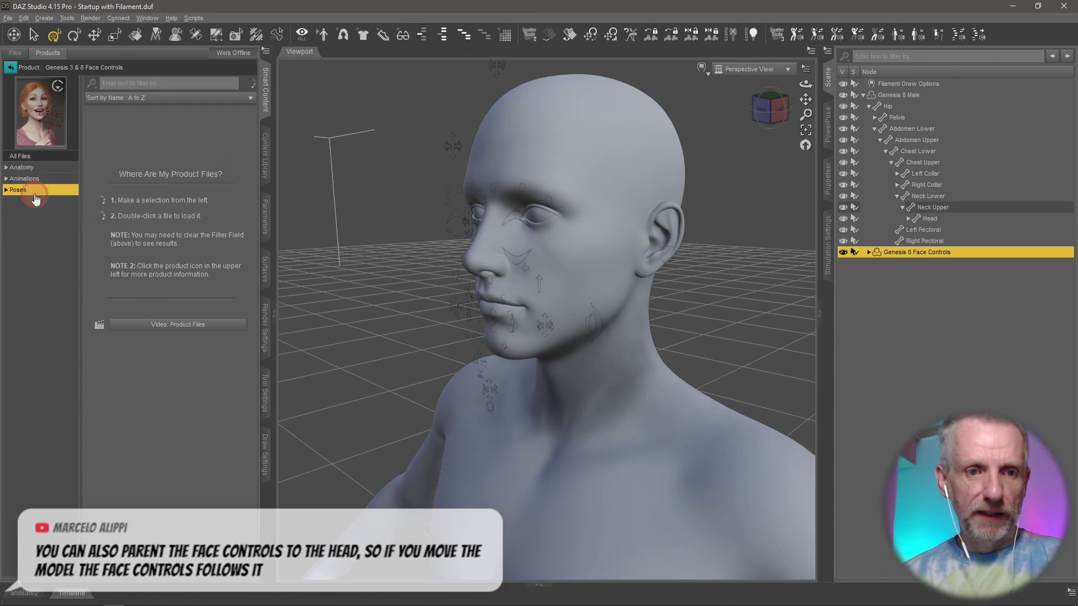
pyautogui.click(7, 191)
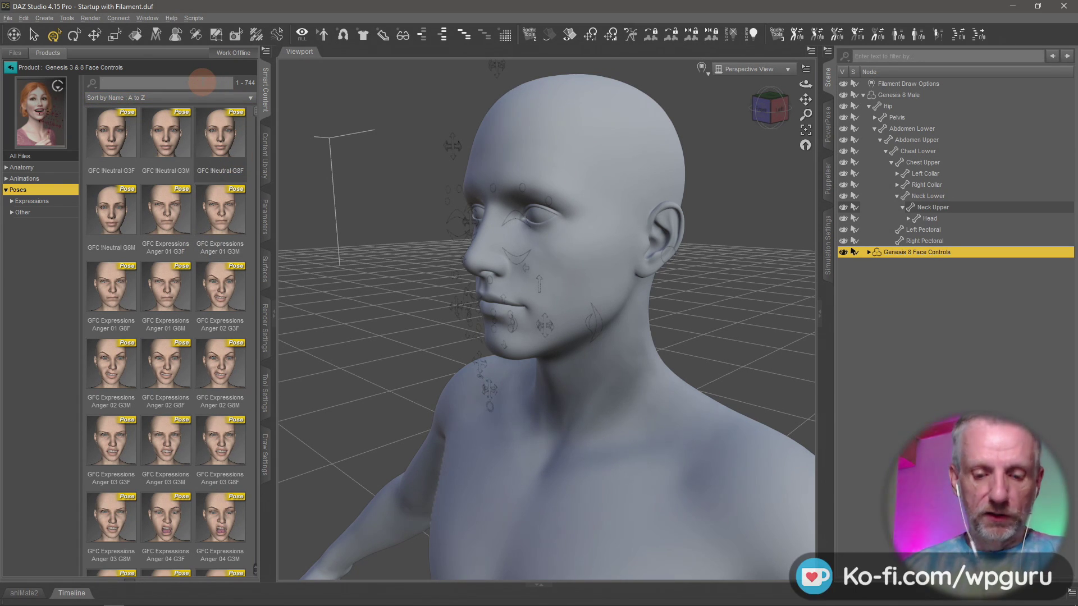
pyautogui.write('*M')
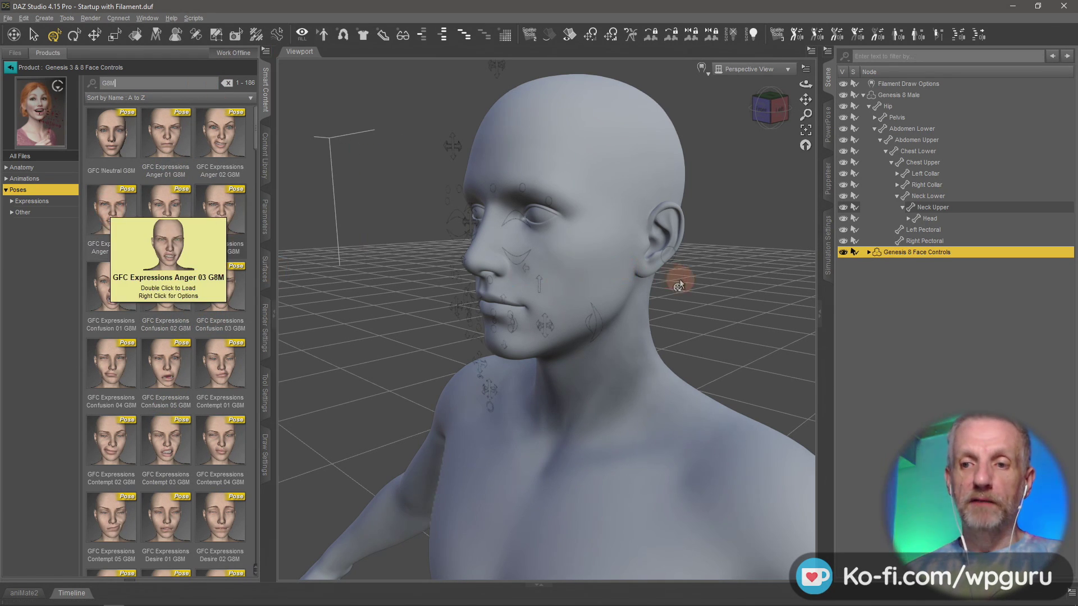
pyautogui.click(924, 276)
# Try the Anger 03, Anger 04, Confusion 03 and Confusion 05 G8M expressions on the face.
pyautogui.doubleClick(119, 196)
pyautogui.keyDown('alt'); pyautogui.moveTo(399, 324); pyautogui.dragTo(400, 325); pyautogui.keyUp('alt')
pyautogui.doubleClick(181, 219)
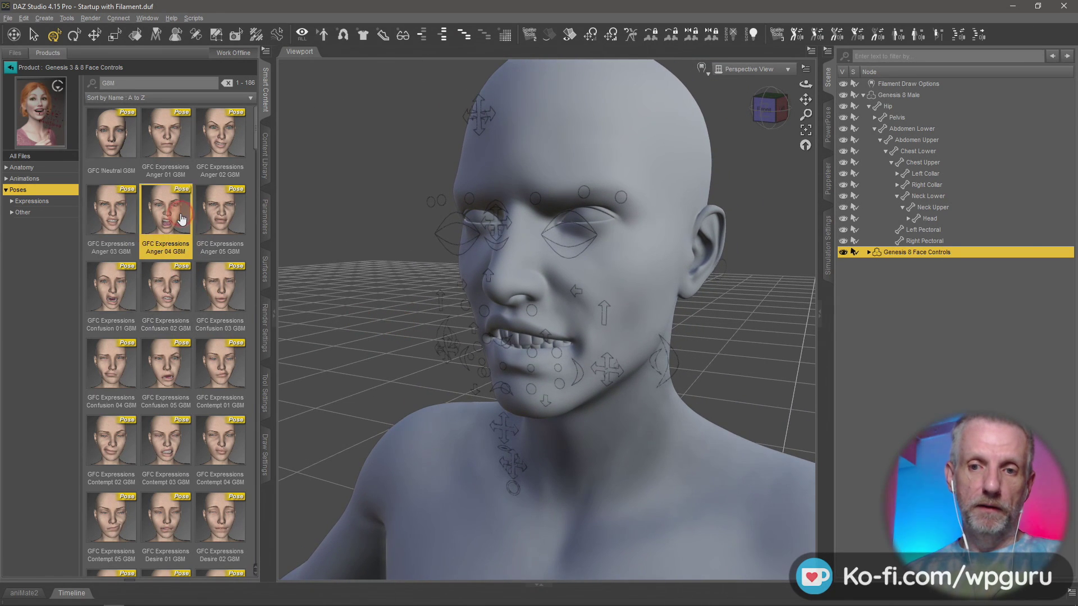
pyautogui.doubleClick(223, 289)
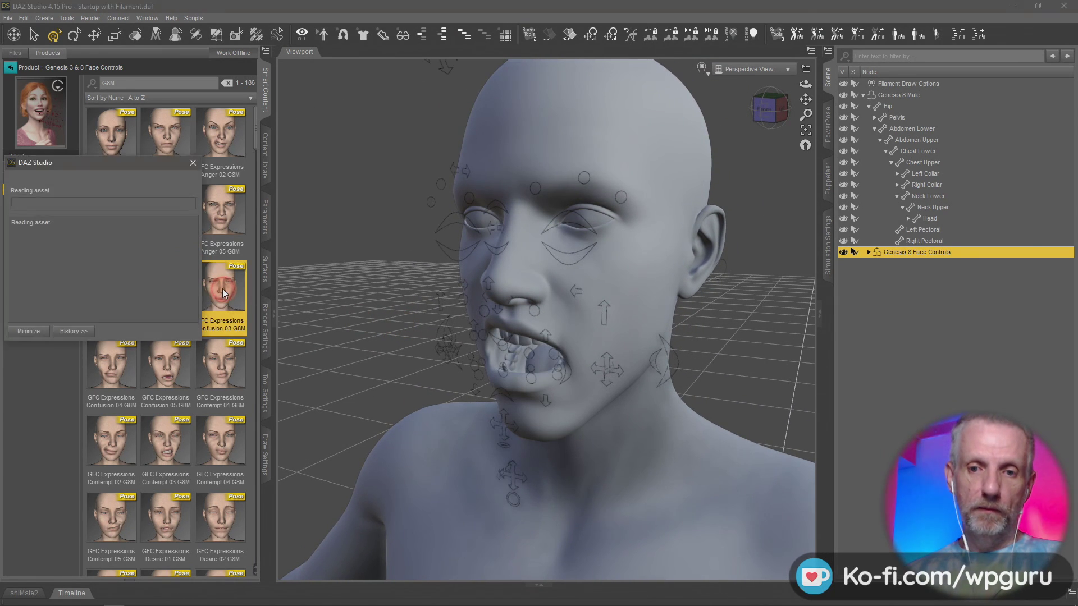
pyautogui.doubleClick(170, 368)
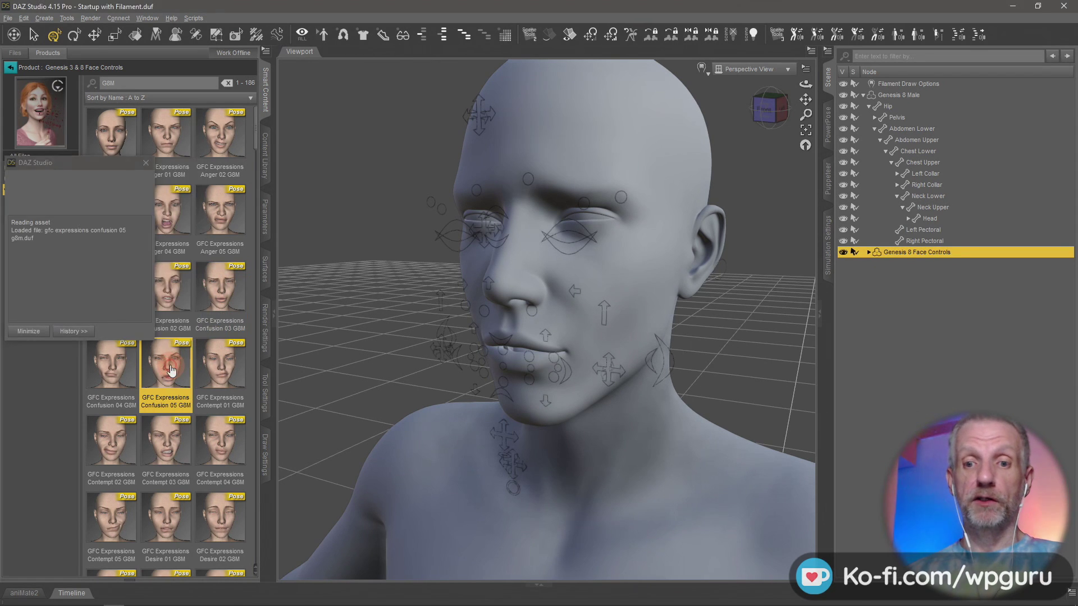
pyautogui.keyDown('alt'); pyautogui.moveTo(460, 436); pyautogui.dragTo(459, 435); pyautogui.keyUp('alt')
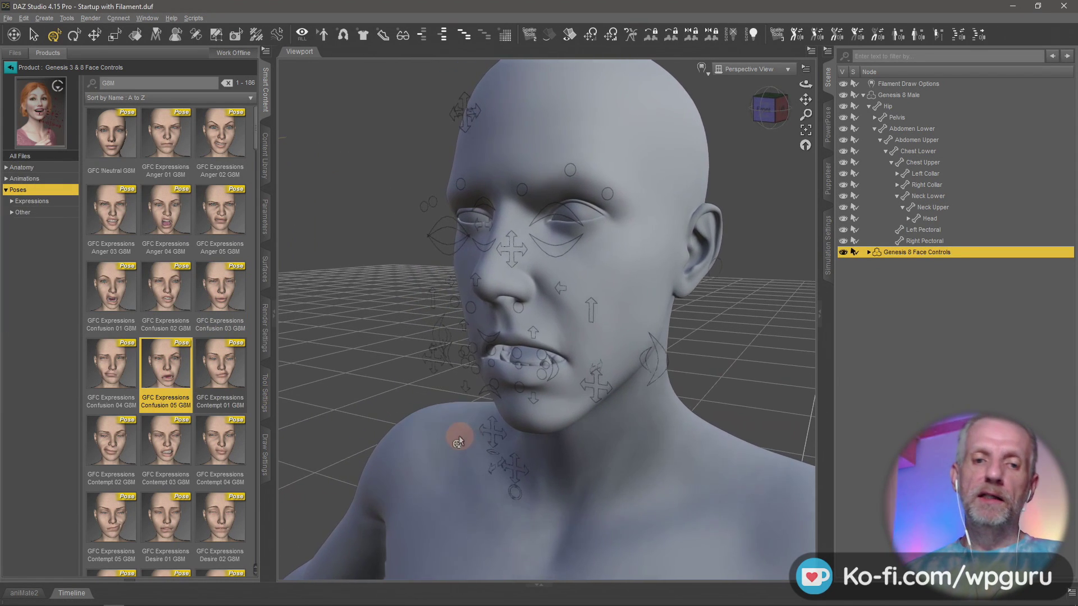
# Try Contempt 03, Contempt 05, Confusion 04, Anger 03, Contempt 01 and Anger 02, then apply GFC !Neutral G8M.
pyautogui.doubleClick(154, 446)
pyautogui.doubleClick(98, 523)
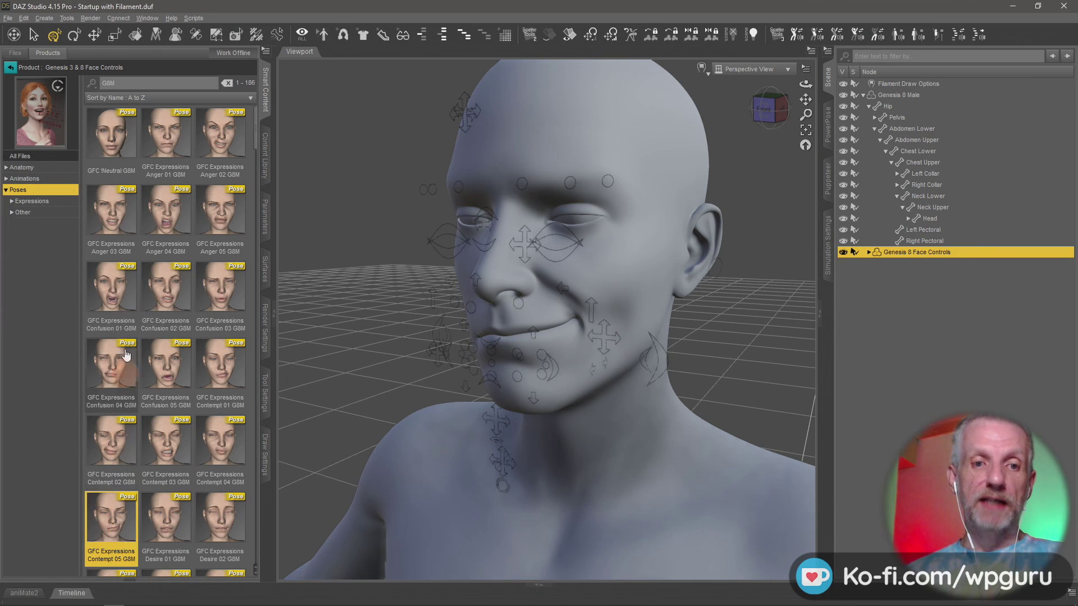
pyautogui.doubleClick(115, 385)
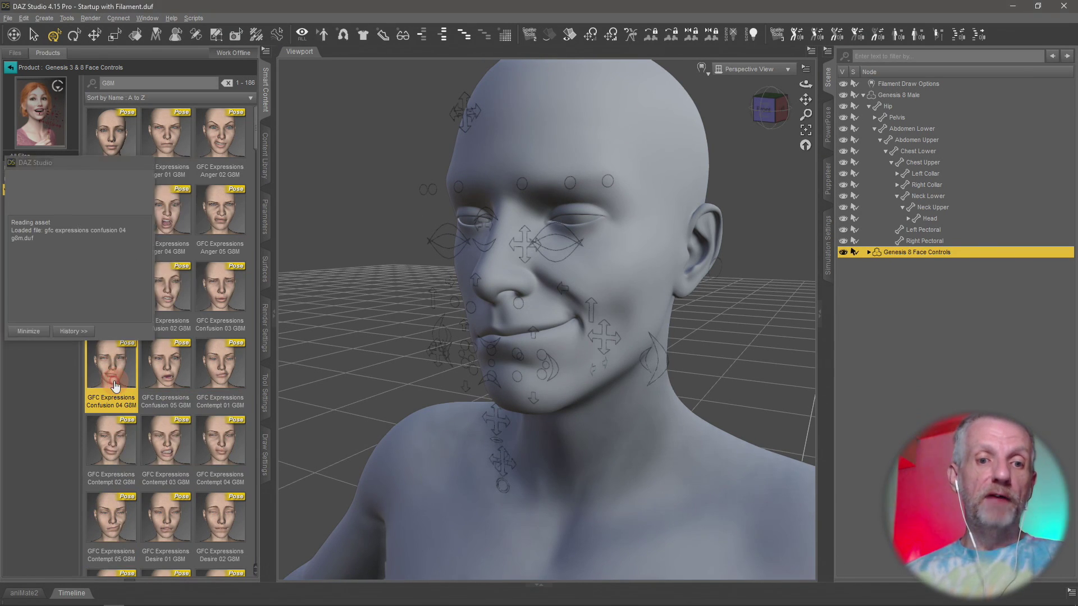
pyautogui.doubleClick(110, 209)
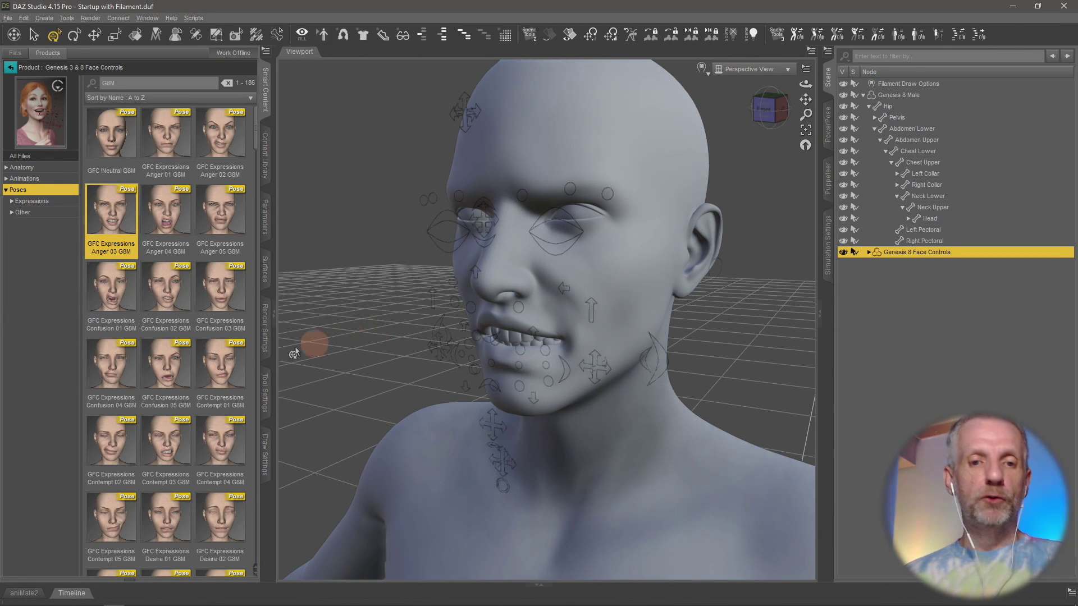
pyautogui.doubleClick(229, 367)
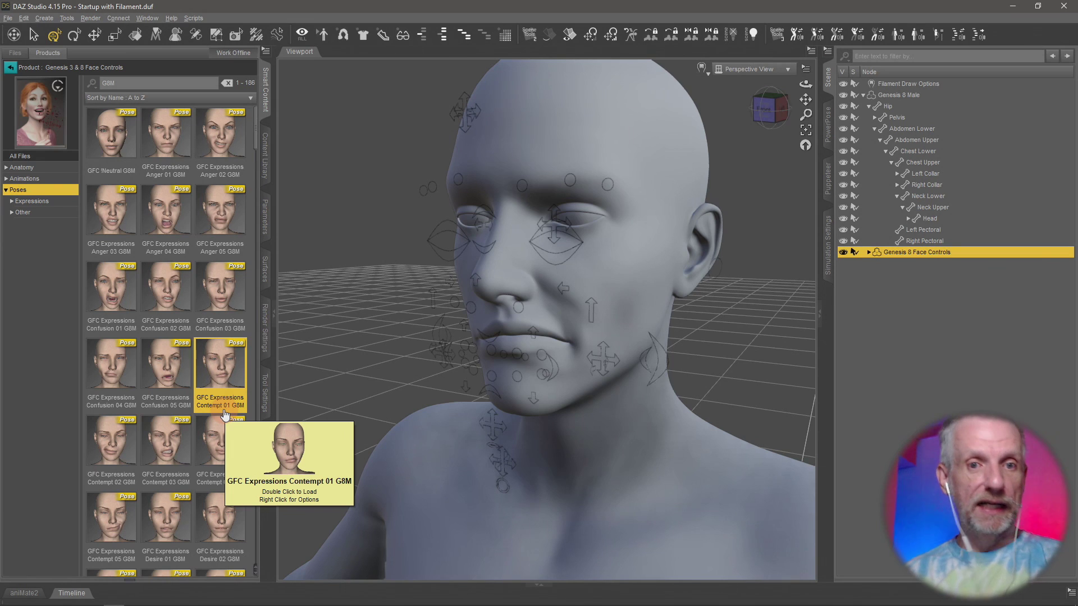
pyautogui.doubleClick(223, 145)
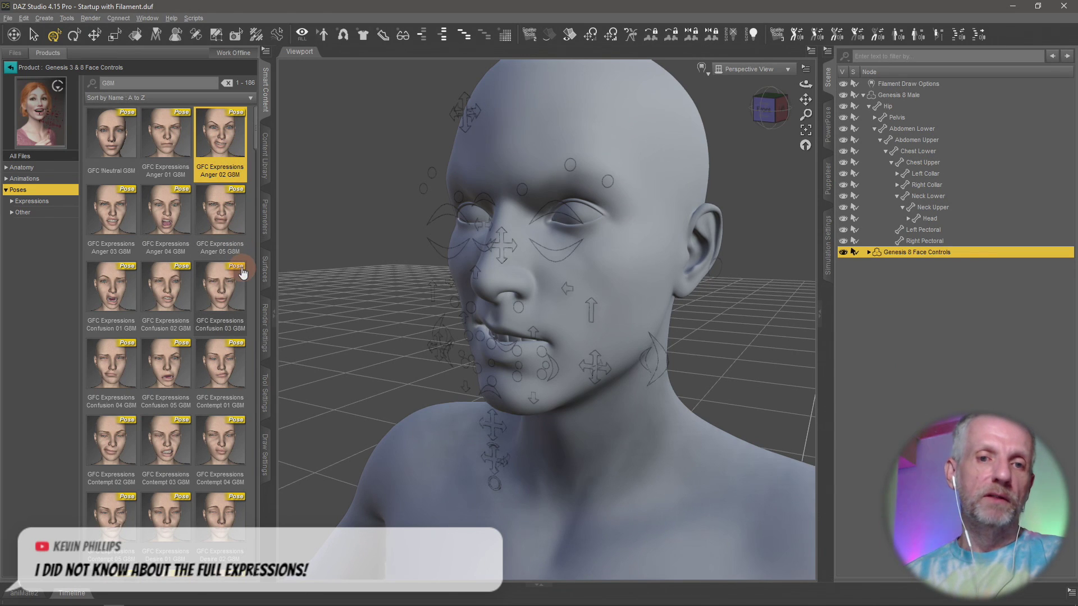
pyautogui.doubleClick(114, 140)
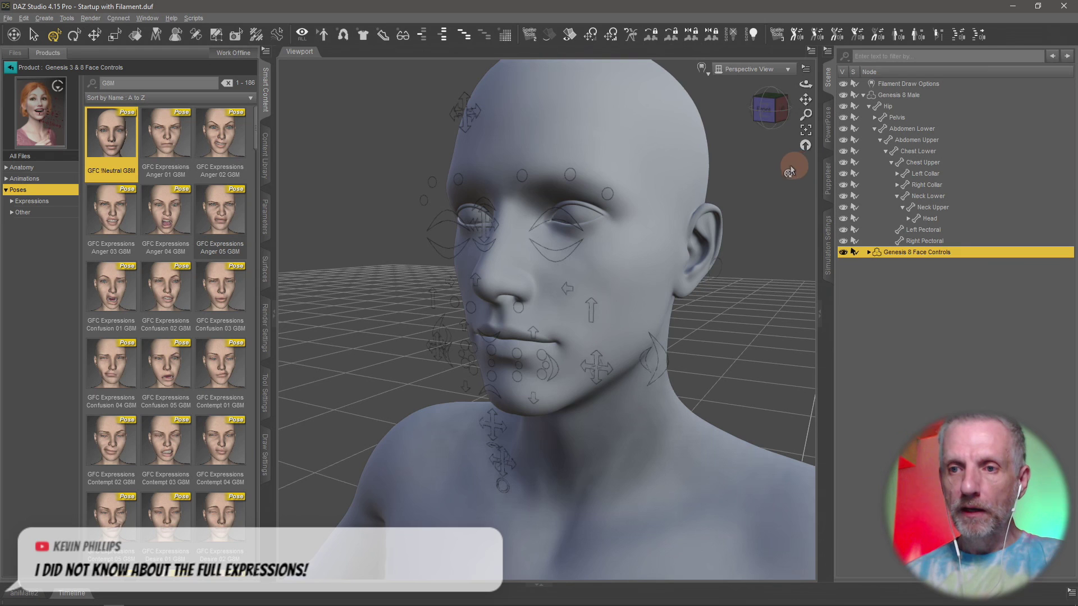
# Set the Filament Draw Options Environment Intensity Scale to 1500.
pyautogui.click(913, 85)
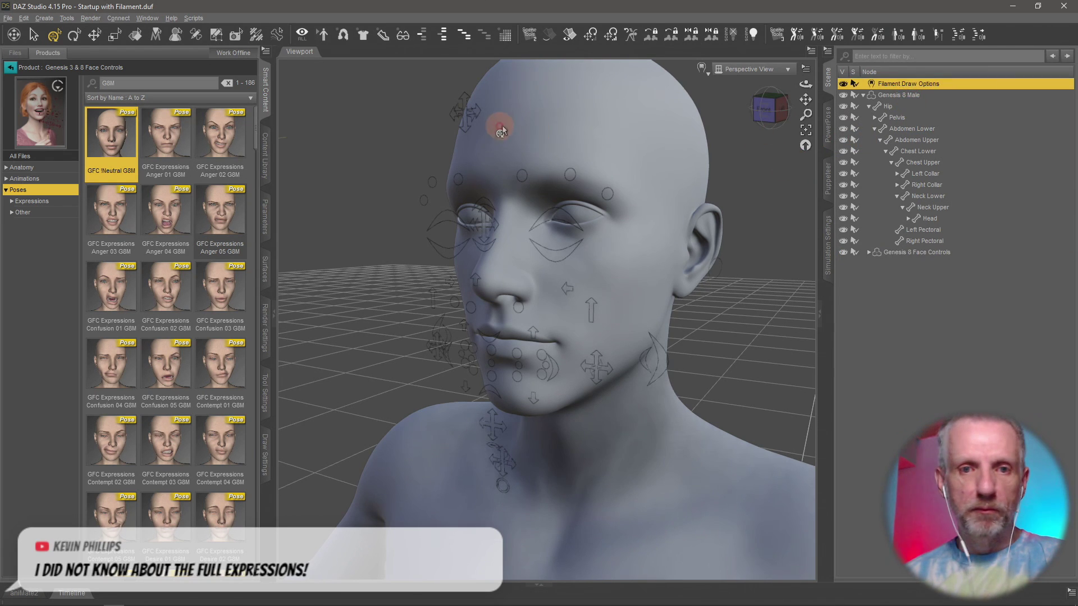
pyautogui.click(265, 217)
pyautogui.click(241, 121)
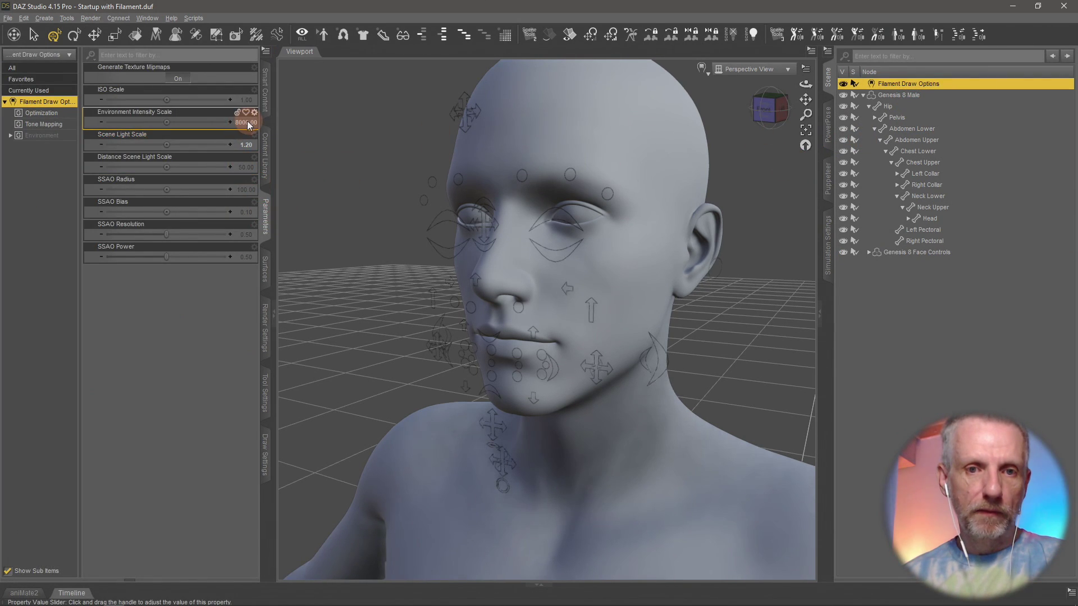
pyautogui.write('1500')
pyautogui.press('Return')
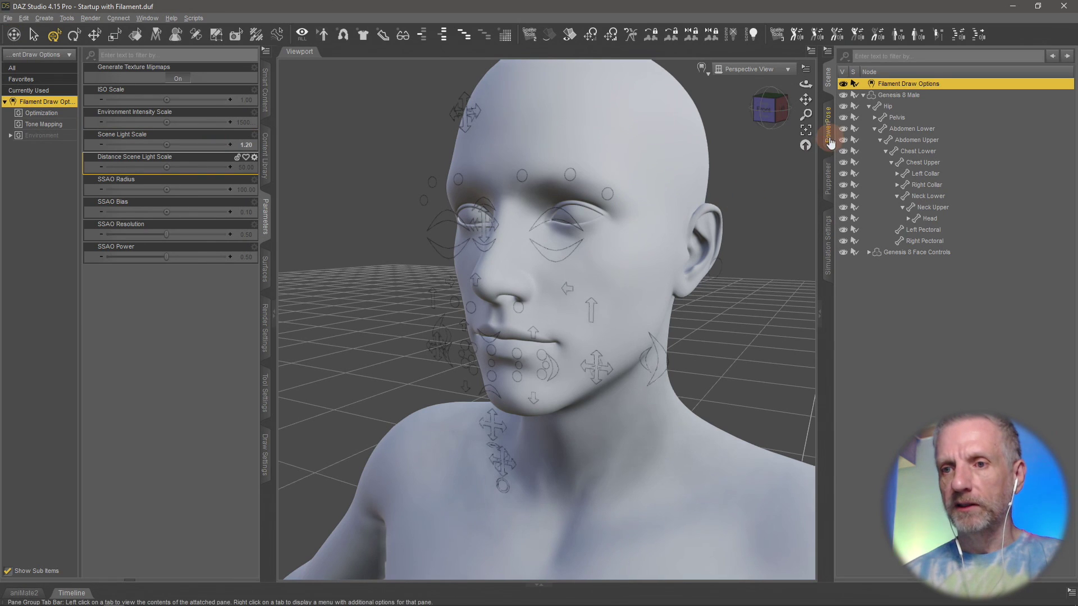
# Reselect the Genesis 8 Face Controls node in the Scene.
pyautogui.click(827, 179)
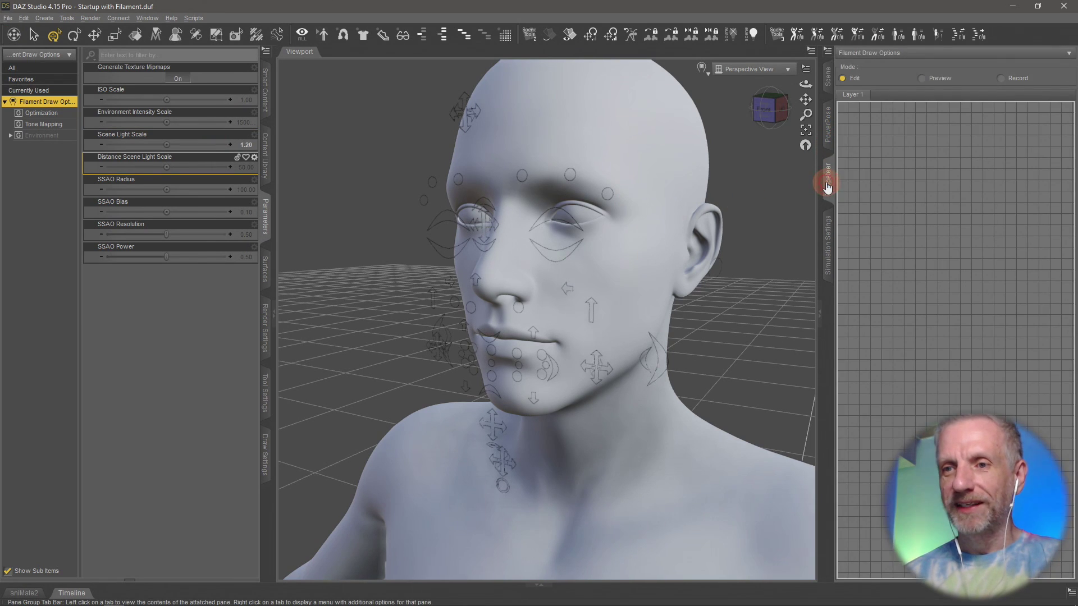
pyautogui.click(829, 84)
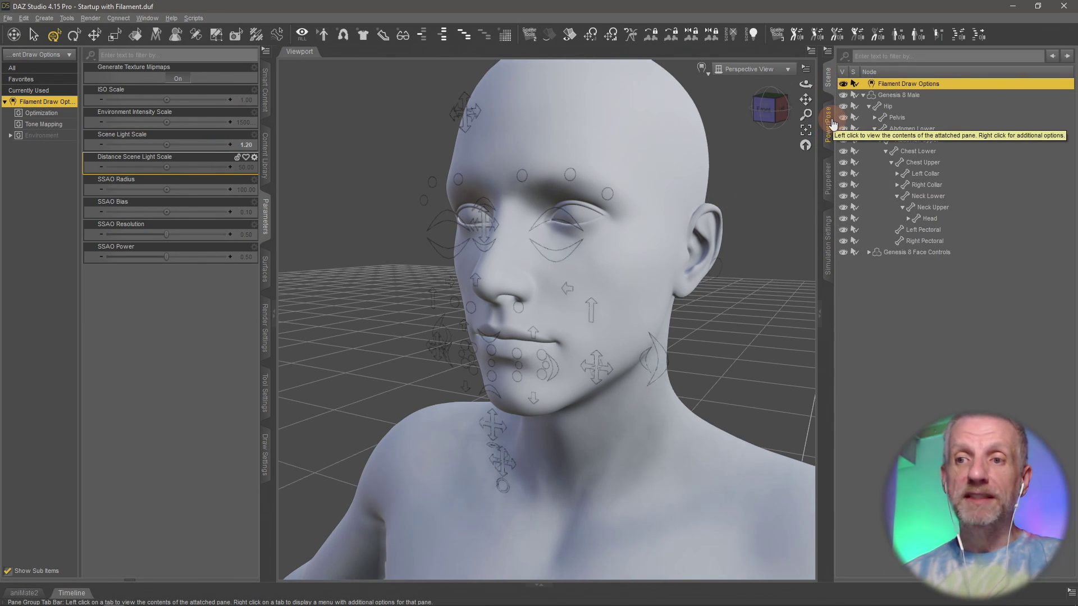
pyautogui.click(559, 245)
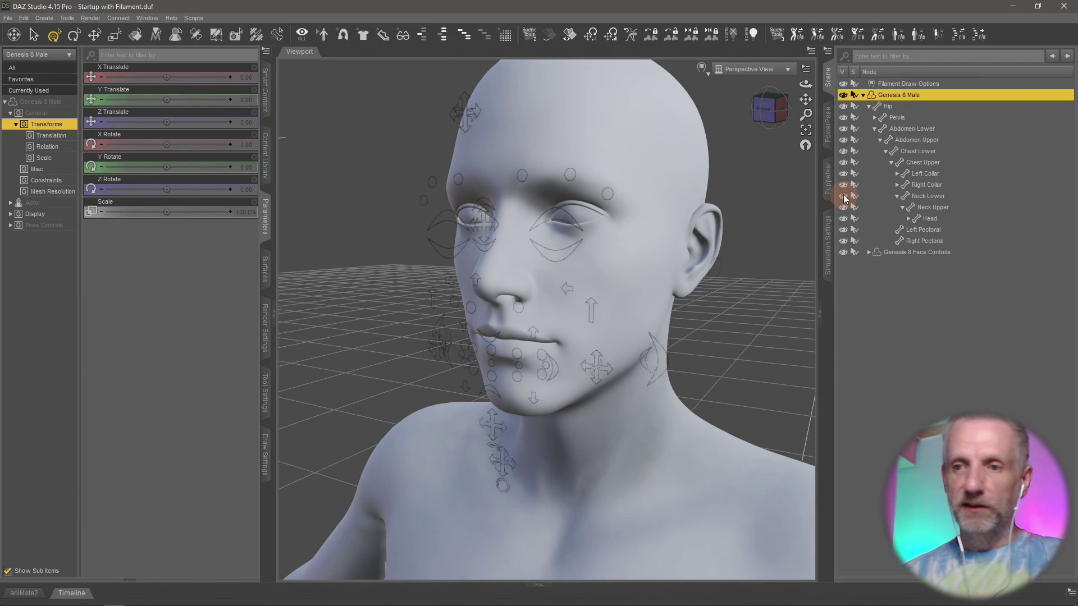
pyautogui.click(927, 252)
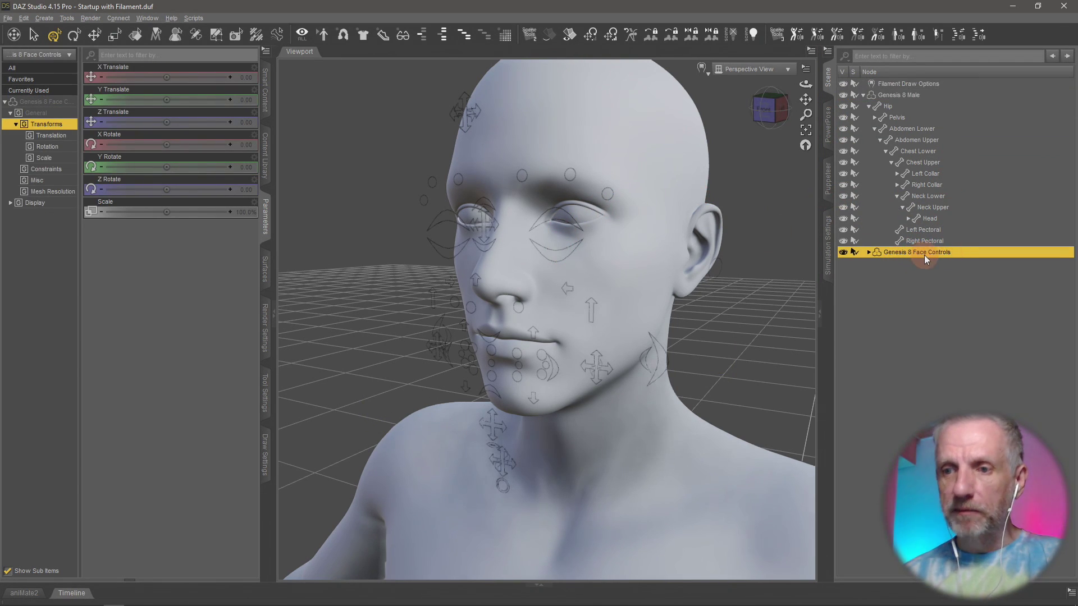
# In Puppeteer Edit mode, store the neutral, Anger 02 and Anger 04 faces as grid points.
pyautogui.click(833, 182)
pyautogui.click(857, 79)
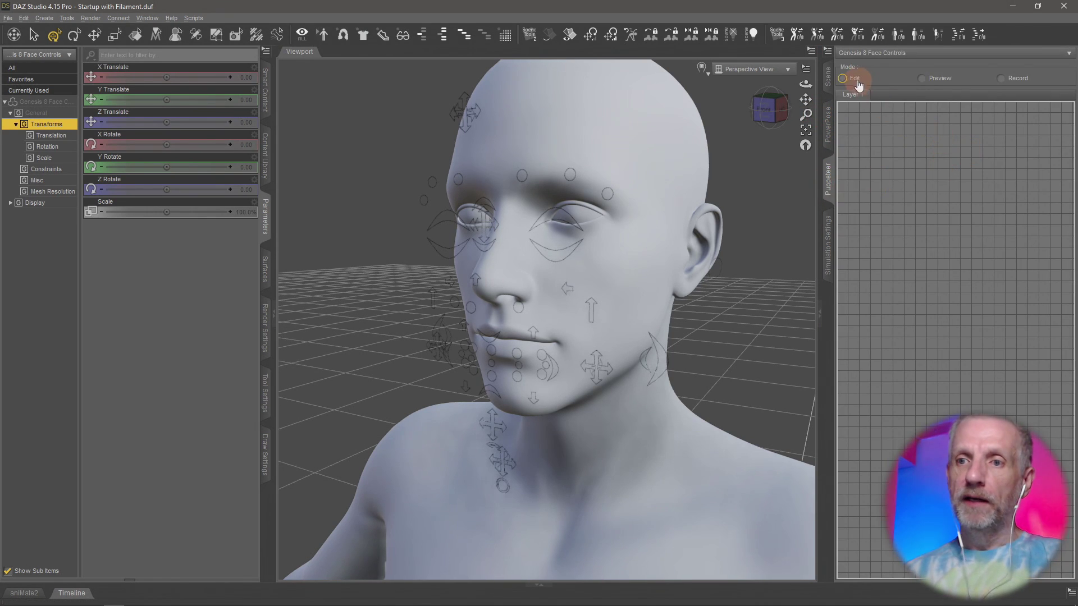
pyautogui.click(959, 235)
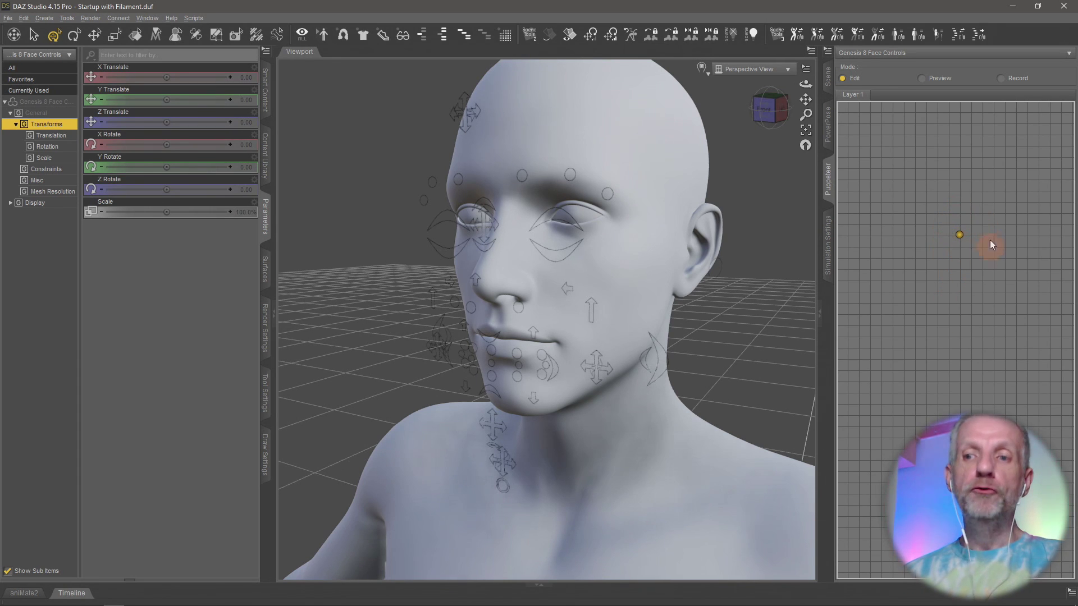
pyautogui.click(265, 89)
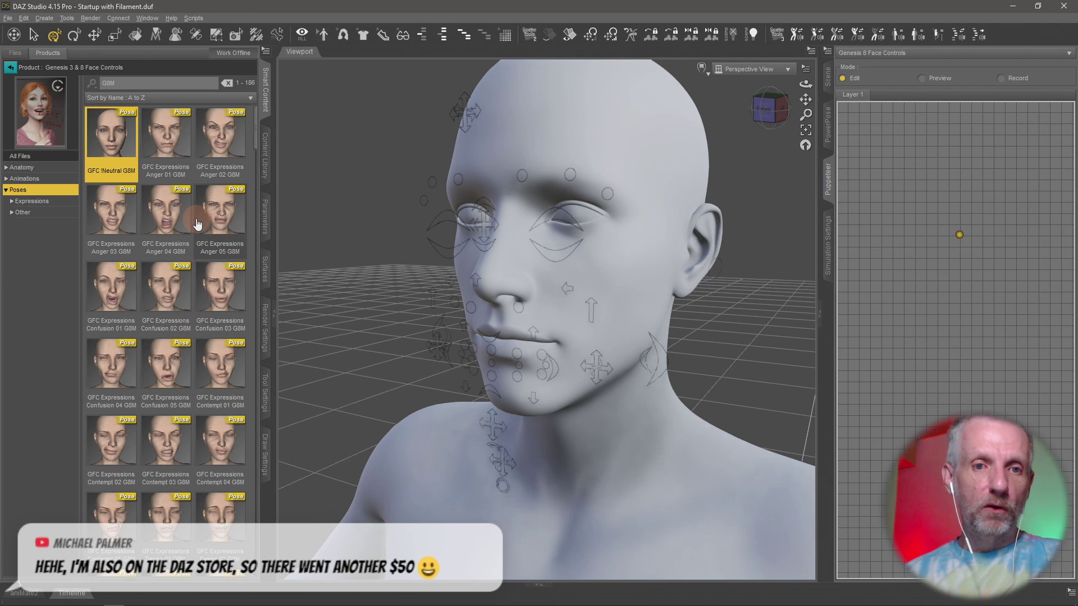
pyautogui.doubleClick(215, 150)
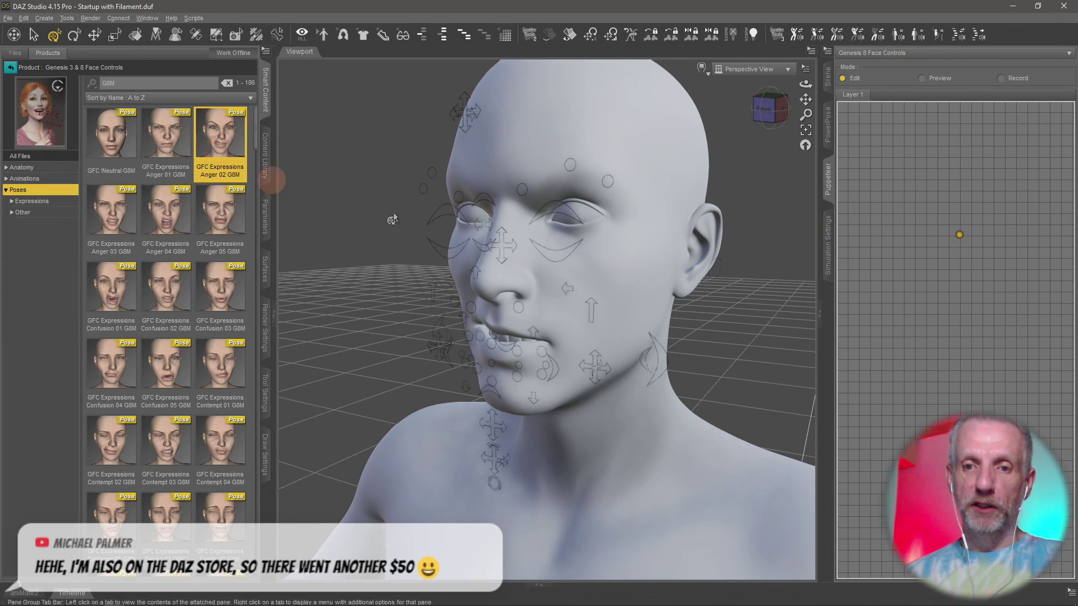
pyautogui.click(895, 277)
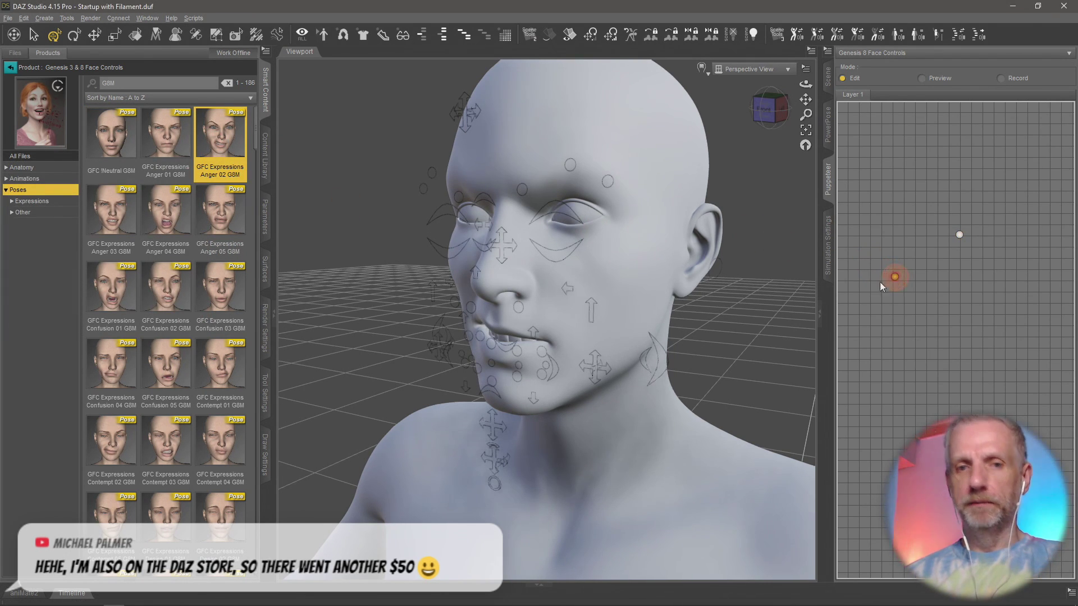
pyautogui.doubleClick(179, 226)
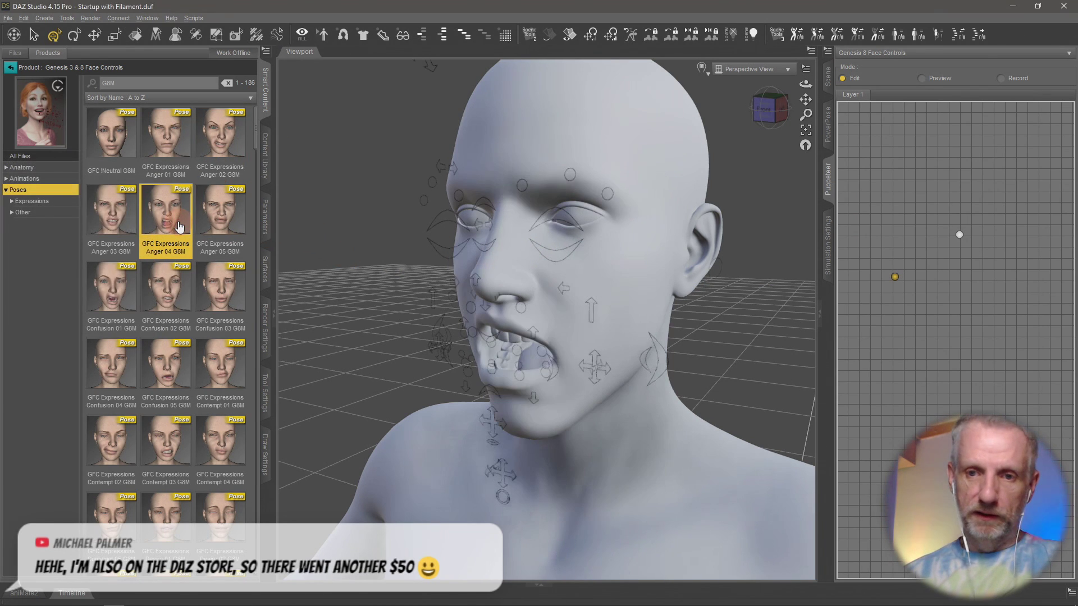
pyautogui.click(889, 193)
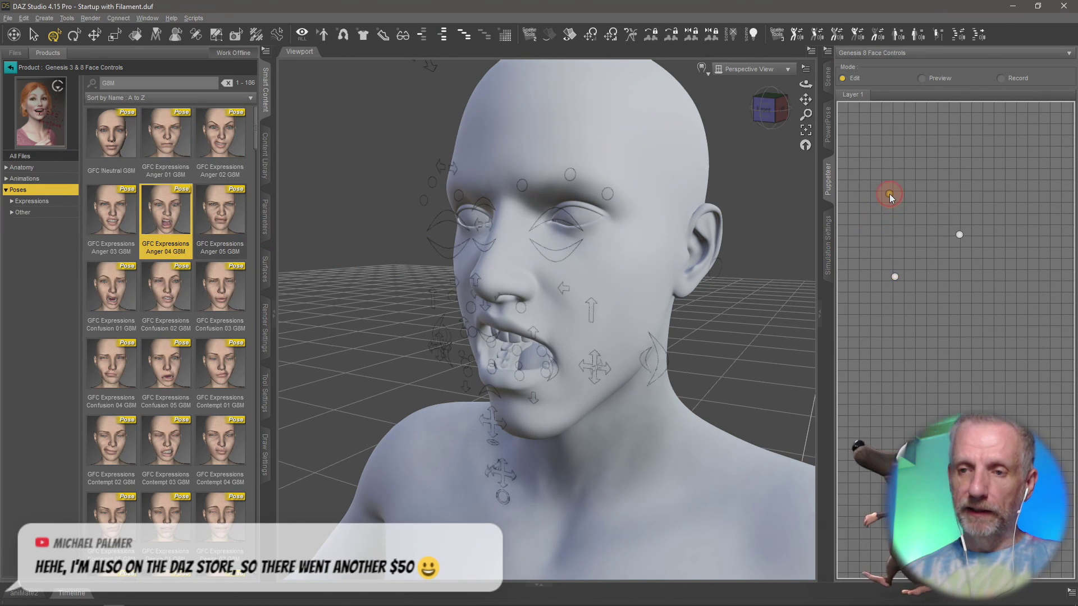
# Store the Confusion 01, Confusion 05, Contempt 05 and Contempt 02 faces as further Puppeteer points.
pyautogui.doubleClick(125, 314)
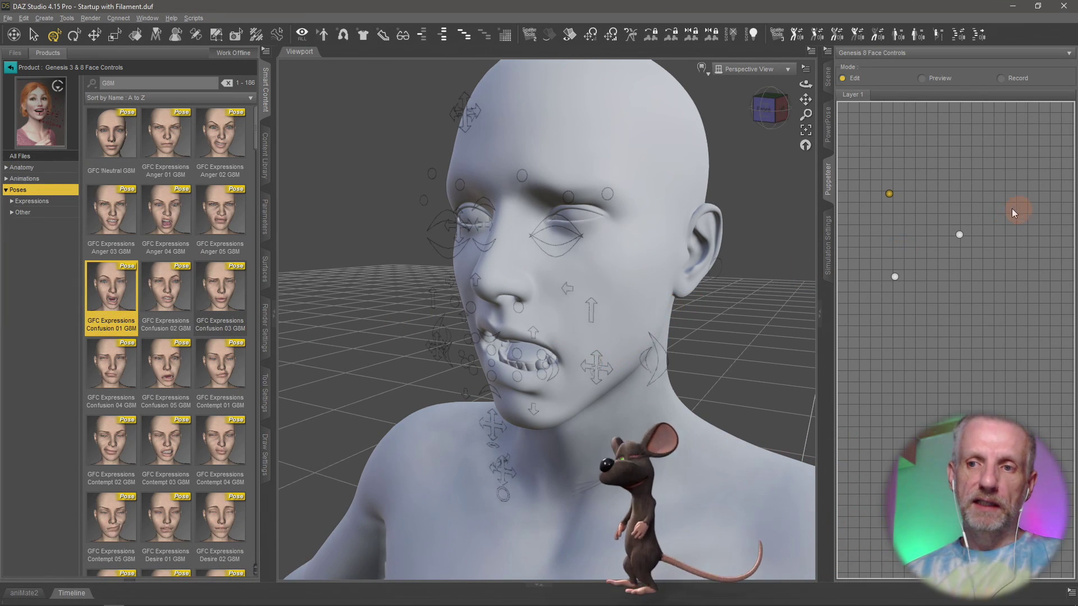
pyautogui.click(955, 151)
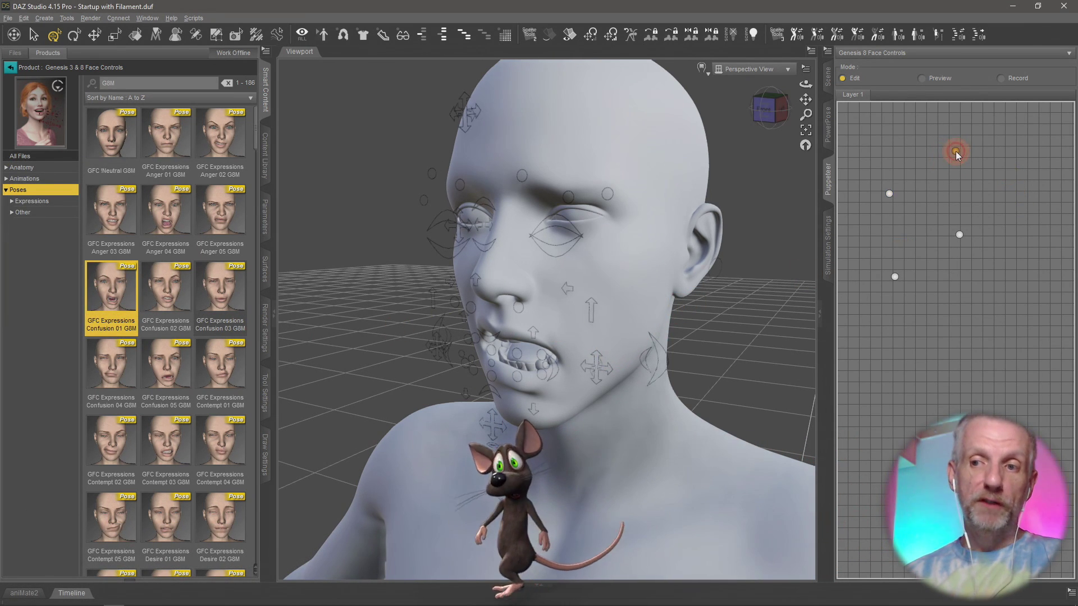
pyautogui.doubleClick(168, 365)
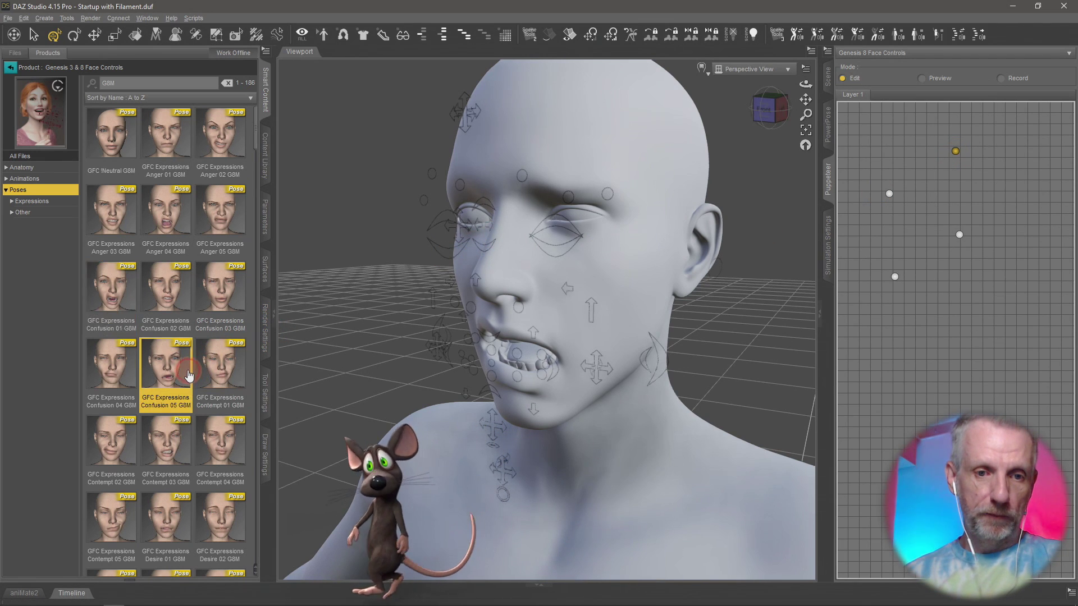
pyautogui.click(1020, 180)
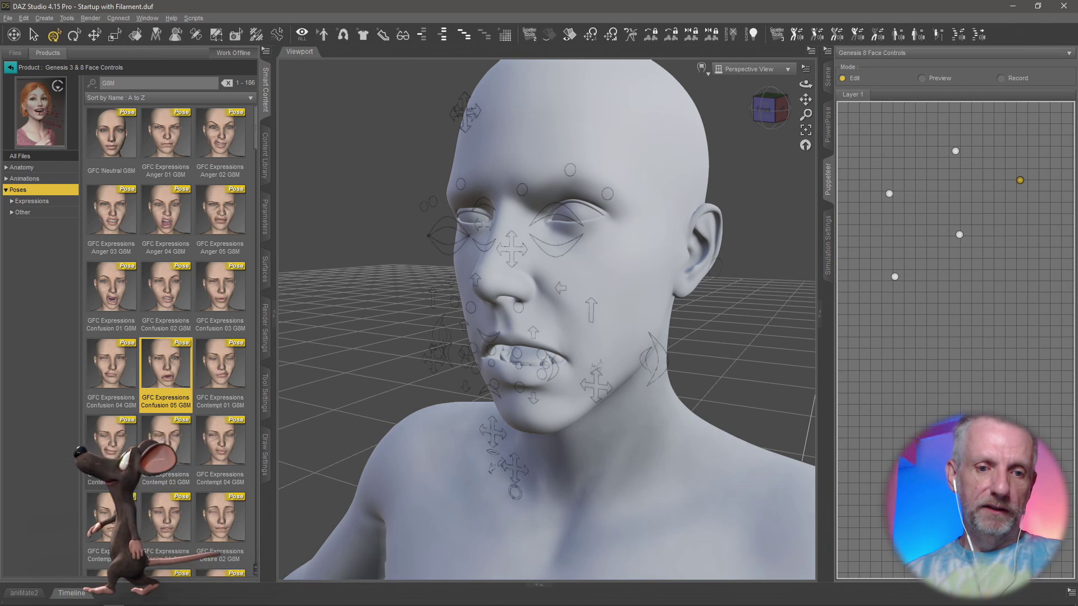
pyautogui.doubleClick(112, 519)
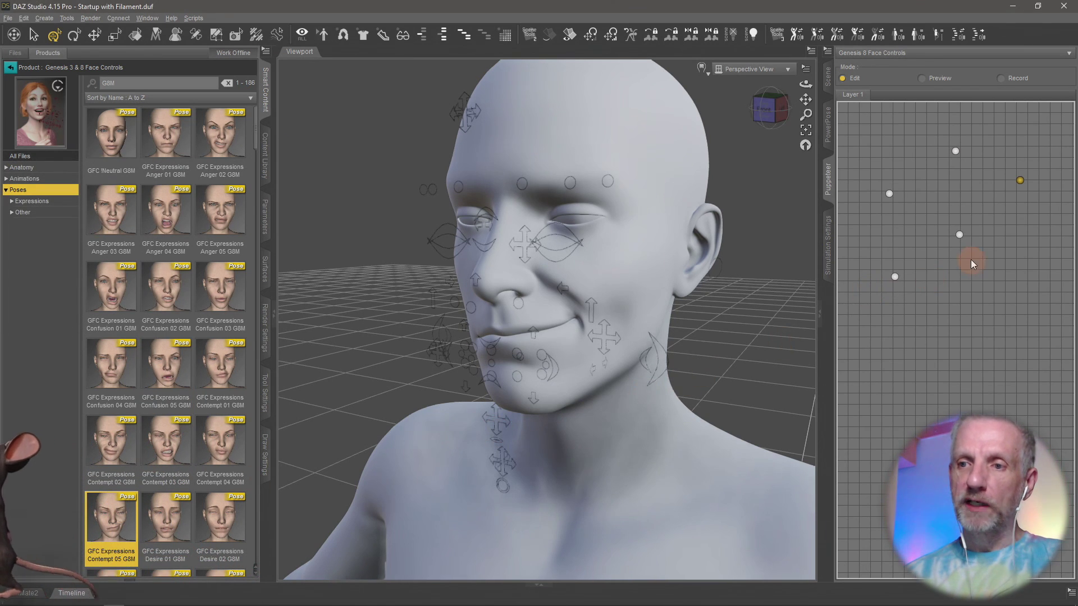
pyautogui.click(1023, 244)
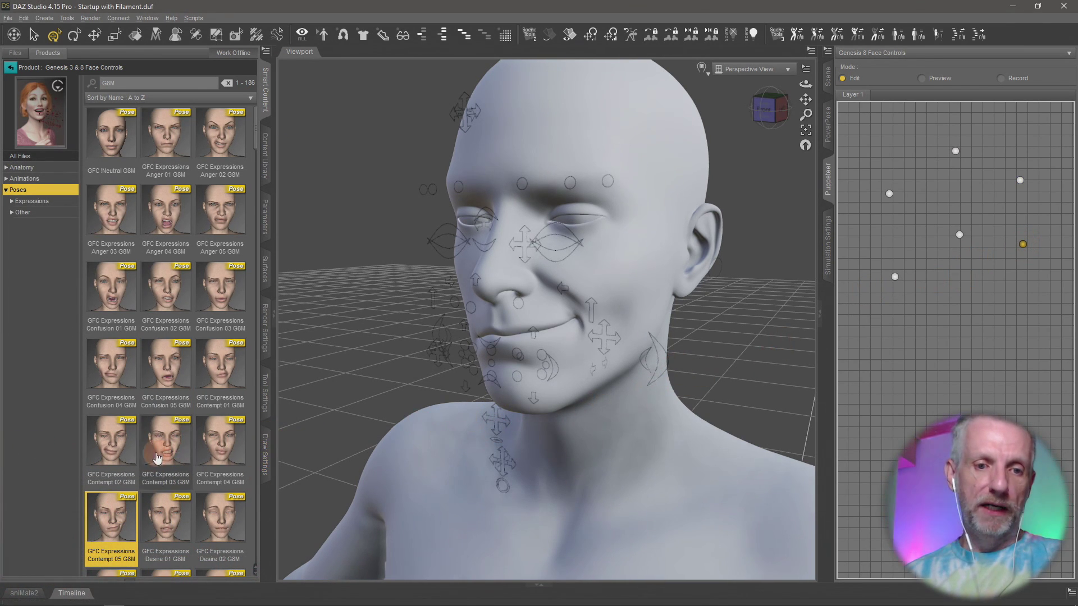
pyautogui.doubleClick(112, 442)
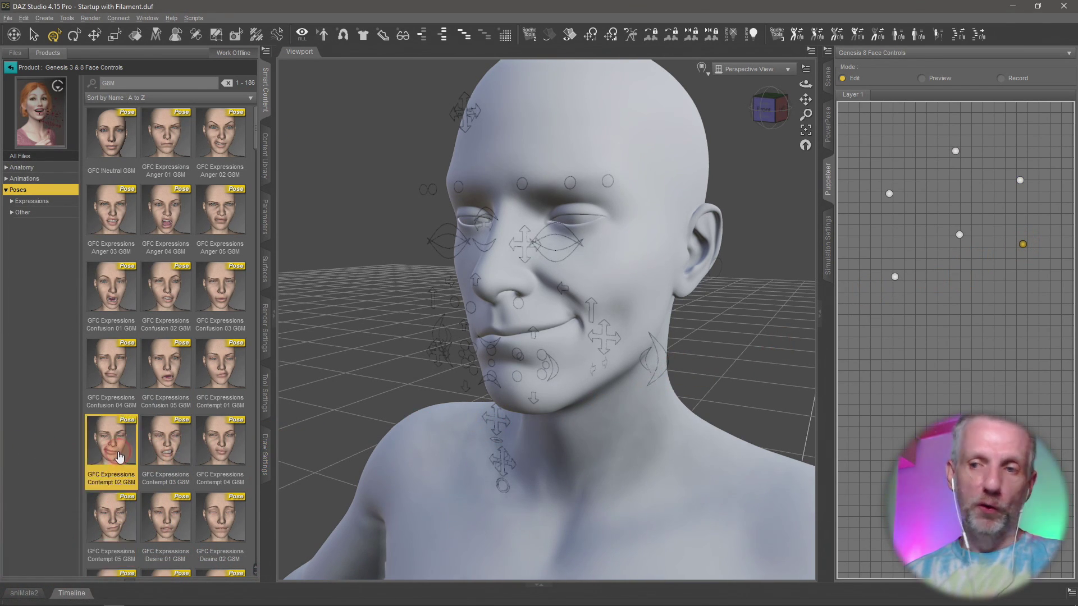
pyautogui.click(965, 292)
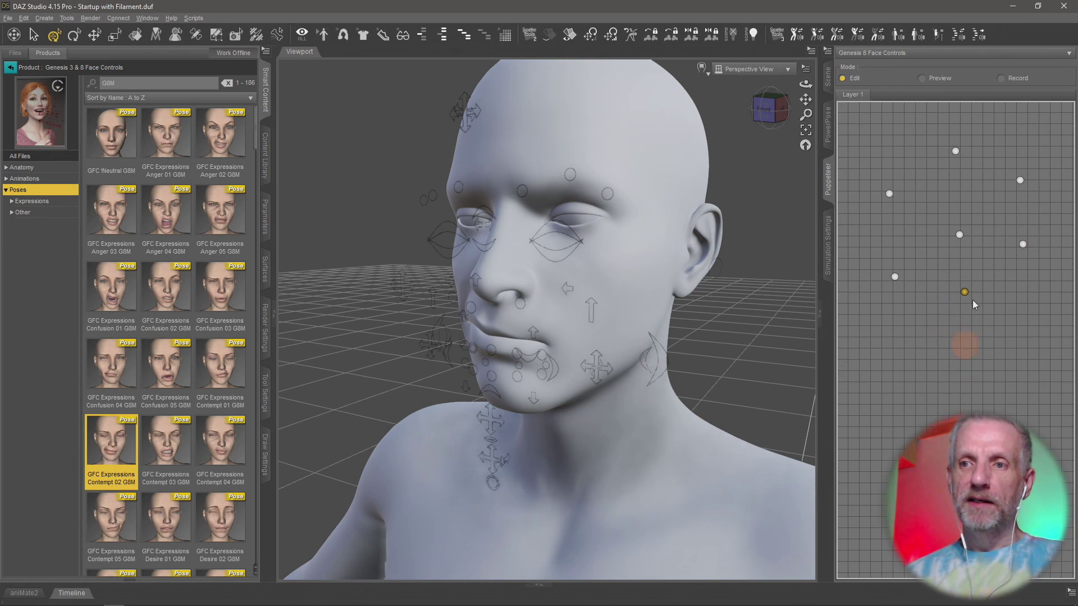
# In Puppeteer Preview mode, blend across the stored expressions to a bared-teeth face, viewed front-on.
pyautogui.click(922, 79)
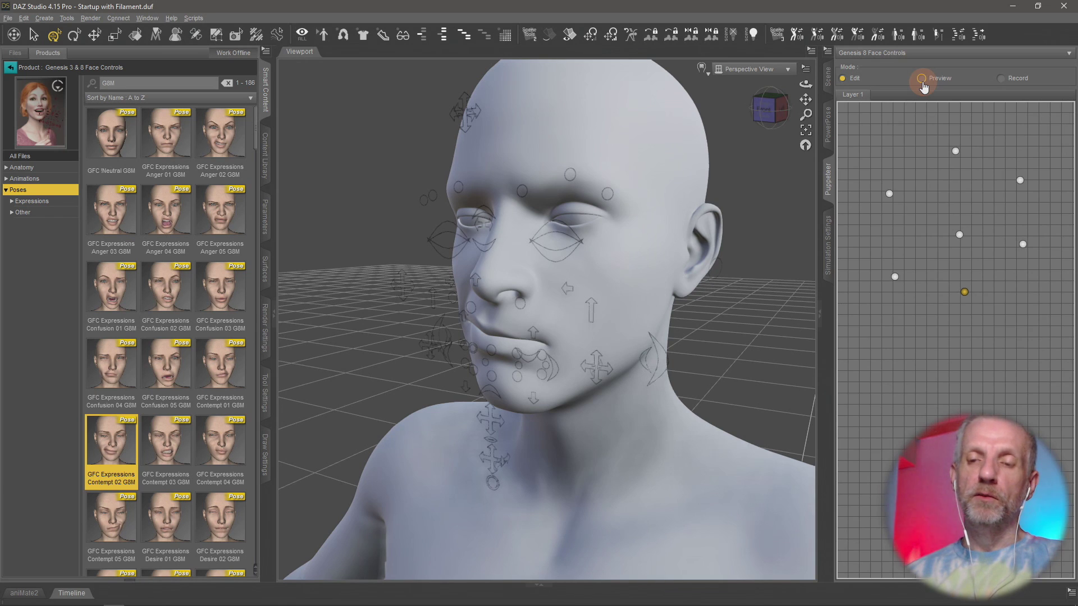
pyautogui.moveTo(958, 234)
pyautogui.mouseDown()
pyautogui.moveTo(931, 217)
pyautogui.moveTo(969, 188)
pyautogui.moveTo(947, 163)
pyautogui.moveTo(907, 258)
pyautogui.moveTo(947, 177)
pyautogui.moveTo(999, 265)
pyautogui.moveTo(912, 233)
pyautogui.moveTo(989, 236)
pyautogui.moveTo(1041, 187)
pyautogui.moveTo(962, 185)
pyautogui.moveTo(940, 223)
pyautogui.mouseUp()
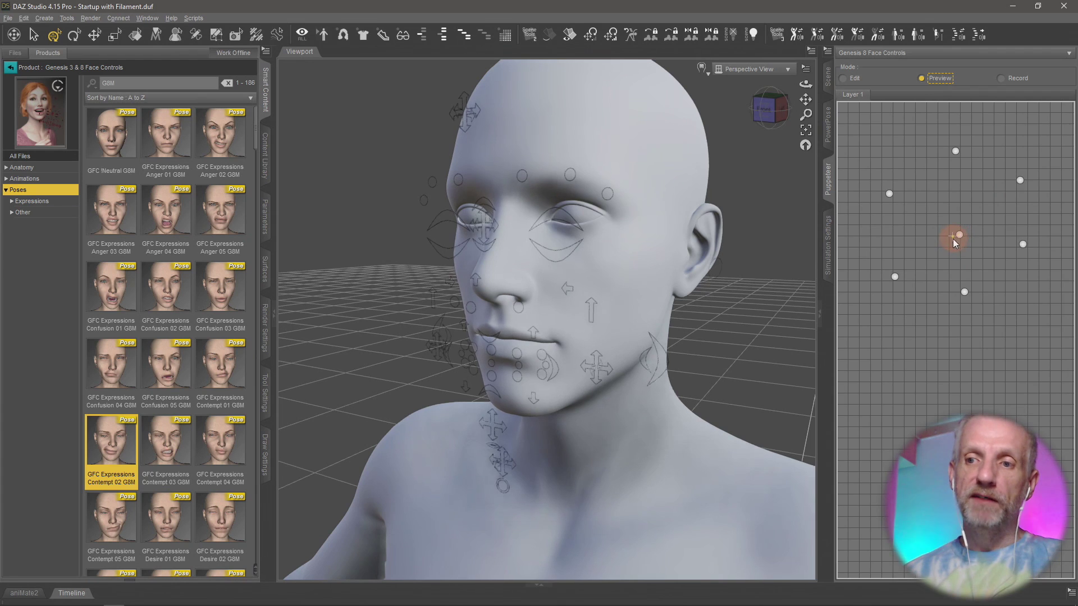
pyautogui.click(896, 277)
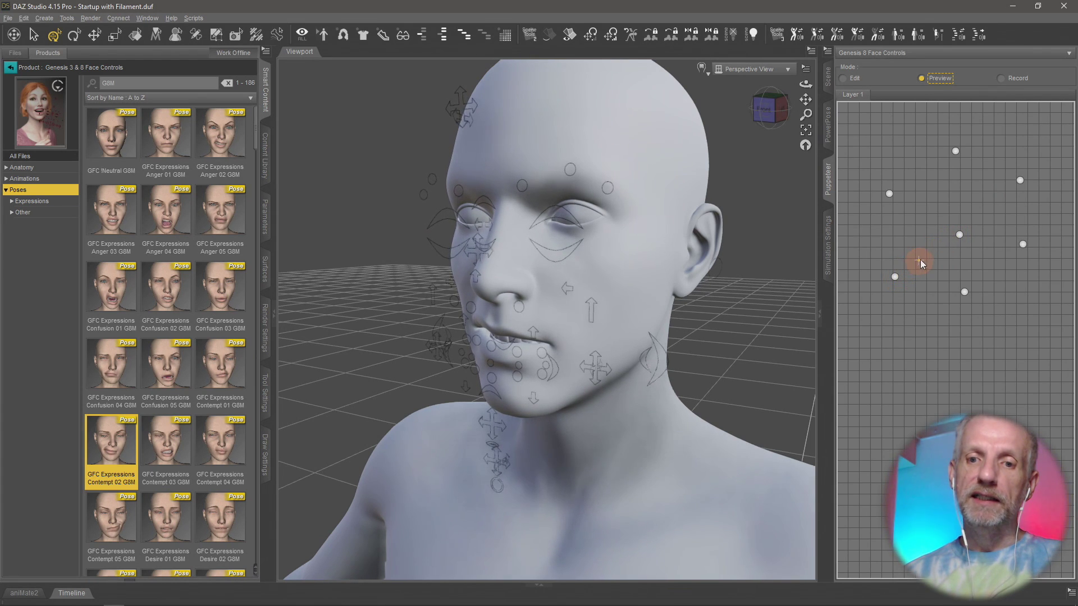
pyautogui.moveTo(896, 276); pyautogui.dragTo(920, 258)
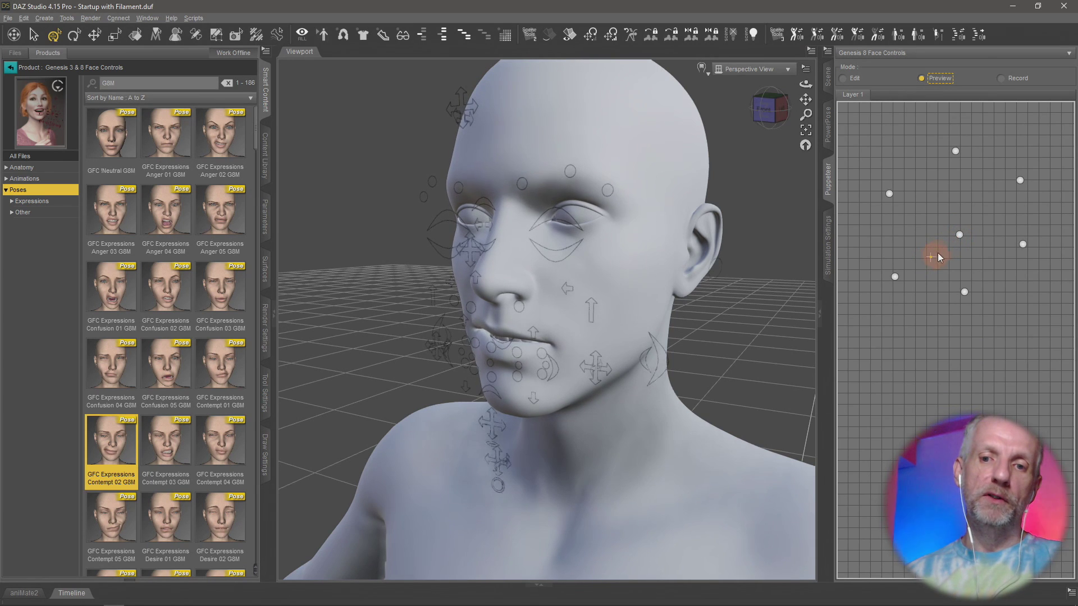
pyautogui.moveTo(943, 254); pyautogui.dragTo(942, 255)
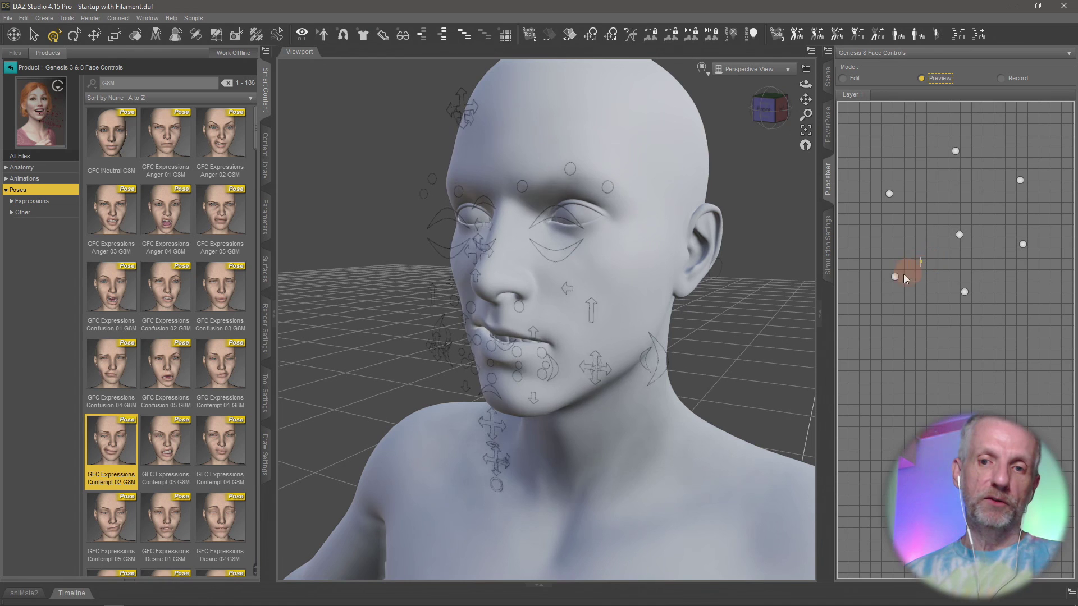
pyautogui.moveTo(833, 333)
pyautogui.mouseDown()
pyautogui.moveTo(901, 283)
pyautogui.moveTo(876, 285)
pyautogui.moveTo(847, 317)
pyautogui.mouseUp()
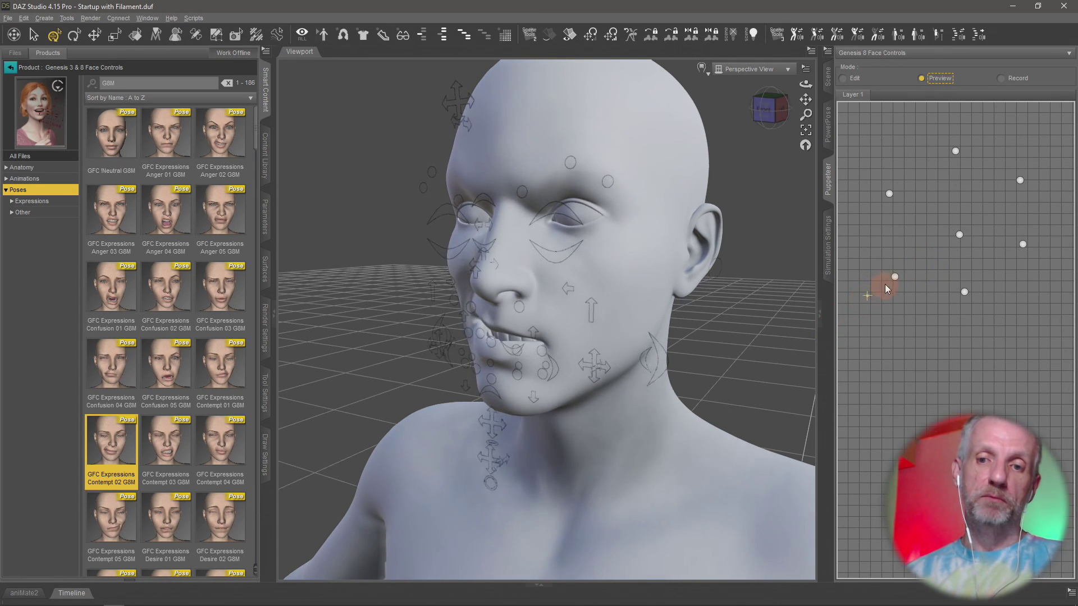
pyautogui.moveTo(851, 321)
pyautogui.mouseDown()
pyautogui.moveTo(897, 280)
pyautogui.moveTo(833, 338)
pyautogui.moveTo(945, 243)
pyautogui.mouseUp()
pyautogui.moveTo(882, 279)
pyautogui.mouseDown()
pyautogui.moveTo(836, 313)
pyautogui.moveTo(949, 243)
pyautogui.moveTo(862, 313)
pyautogui.moveTo(955, 244)
pyautogui.moveTo(873, 296)
pyautogui.moveTo(897, 274)
pyautogui.mouseUp()
pyautogui.moveTo(590, 366); pyautogui.dragTo(582, 379)
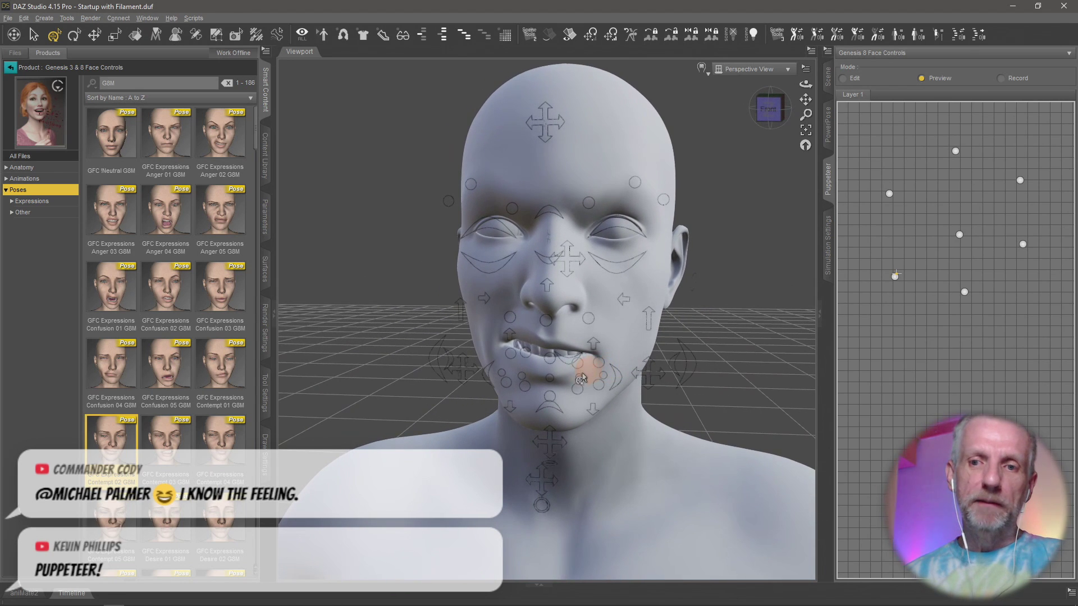
# Hide the Genesis 8 Face Controls widgets in the viewport.
pyautogui.click(827, 78)
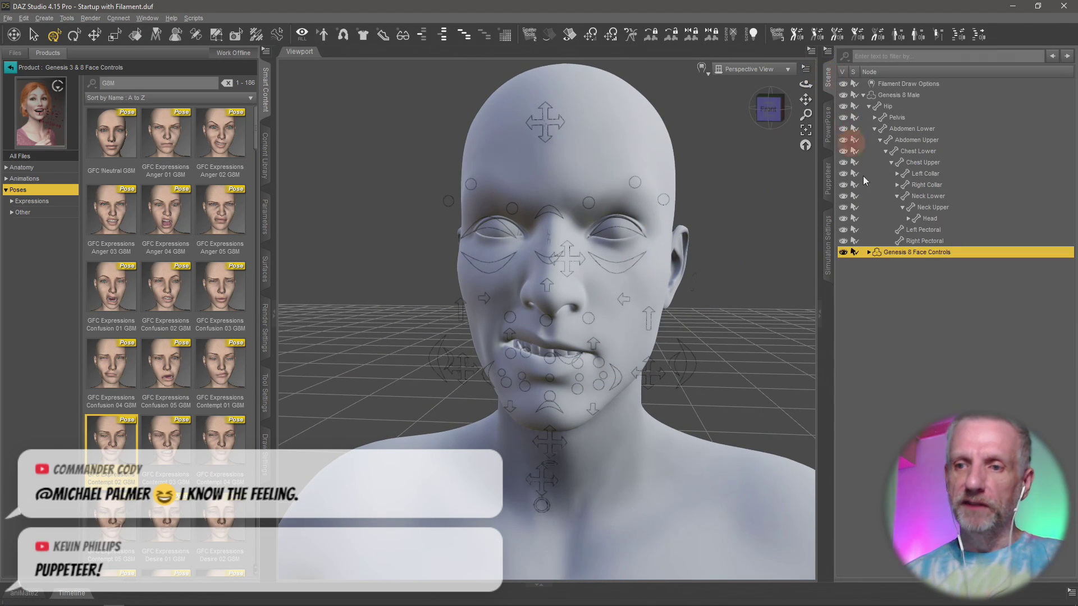
pyautogui.click(845, 254)
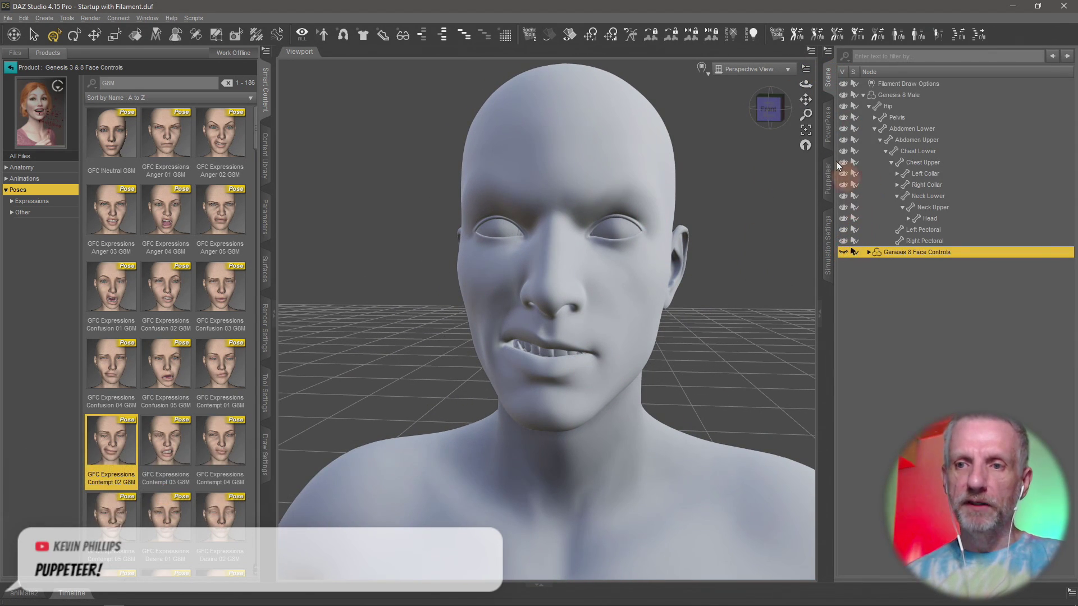
pyautogui.click(829, 181)
# Blend the face back to the neutral centre point and switch Puppeteer to Edit mode.
pyautogui.moveTo(954, 224); pyautogui.dragTo(983, 288)
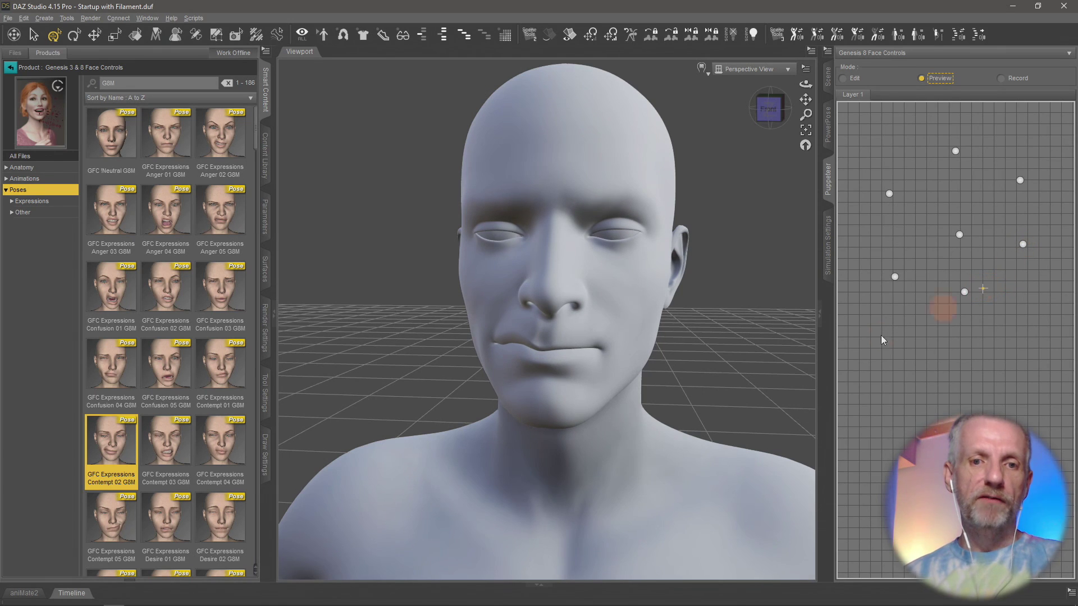
pyautogui.click(178, 386)
pyautogui.scroll(-10, 179, 387)
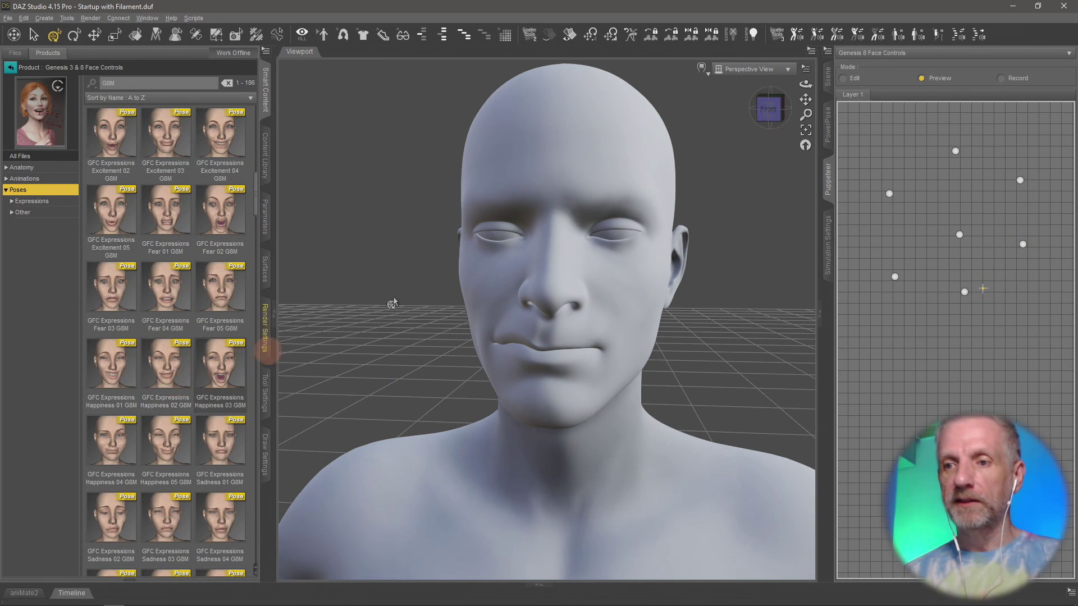
pyautogui.click(959, 234)
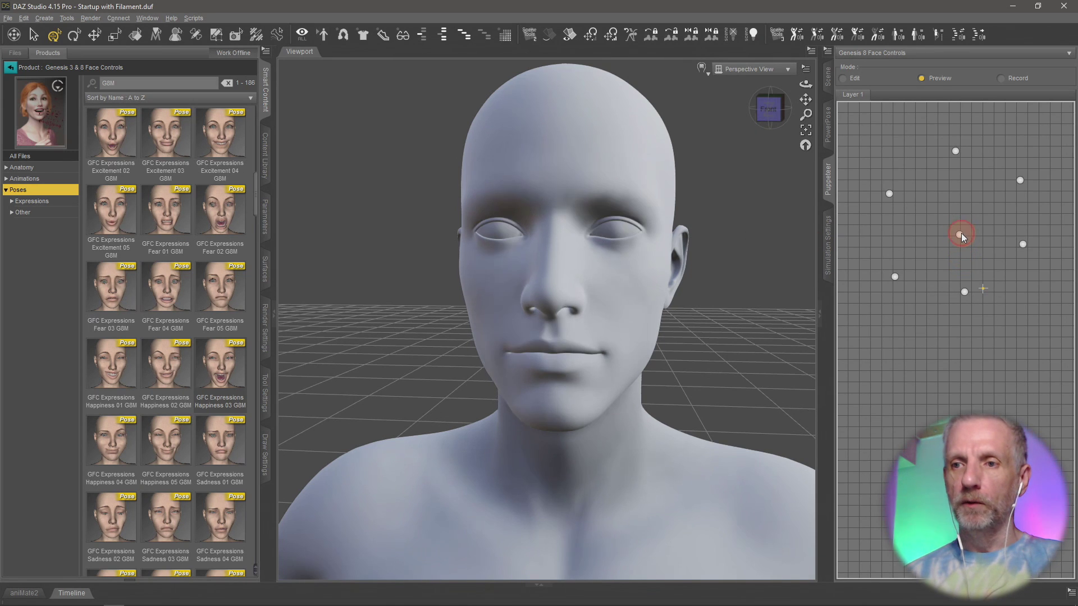
pyautogui.click(843, 78)
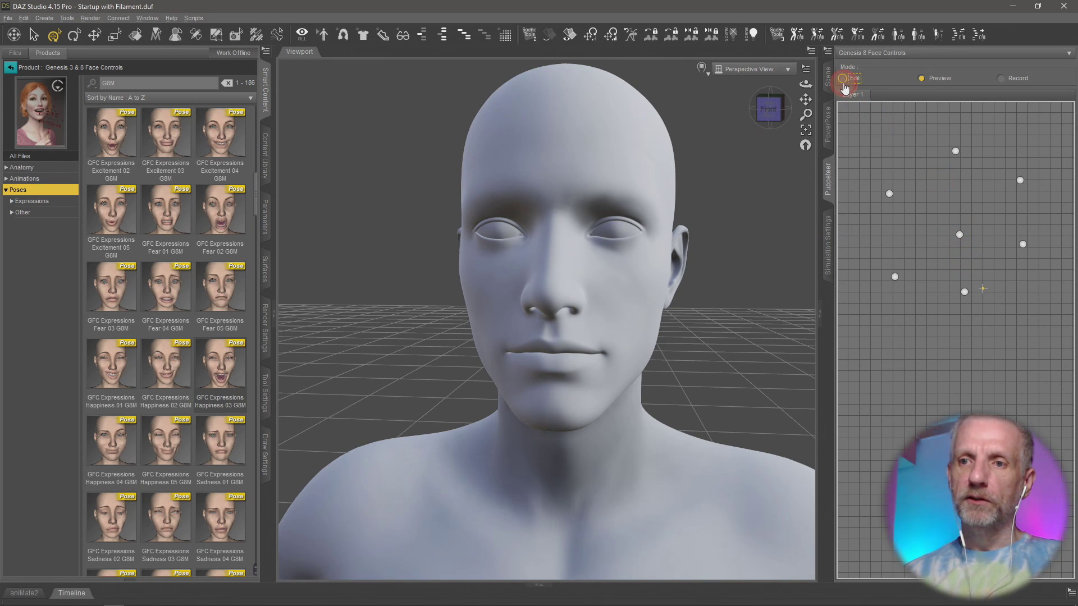
# Apply the Happiness 03 G8M expression and store it as a new Puppeteer point.
pyautogui.click(919, 359)
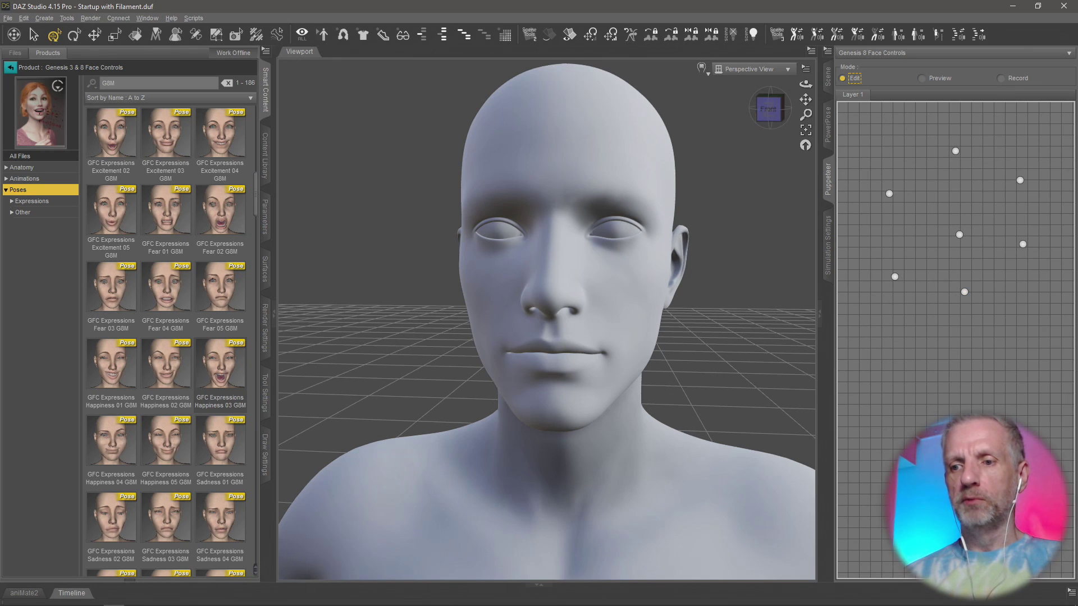
pyautogui.click(311, 332)
pyautogui.click(223, 458)
pyautogui.click(223, 372)
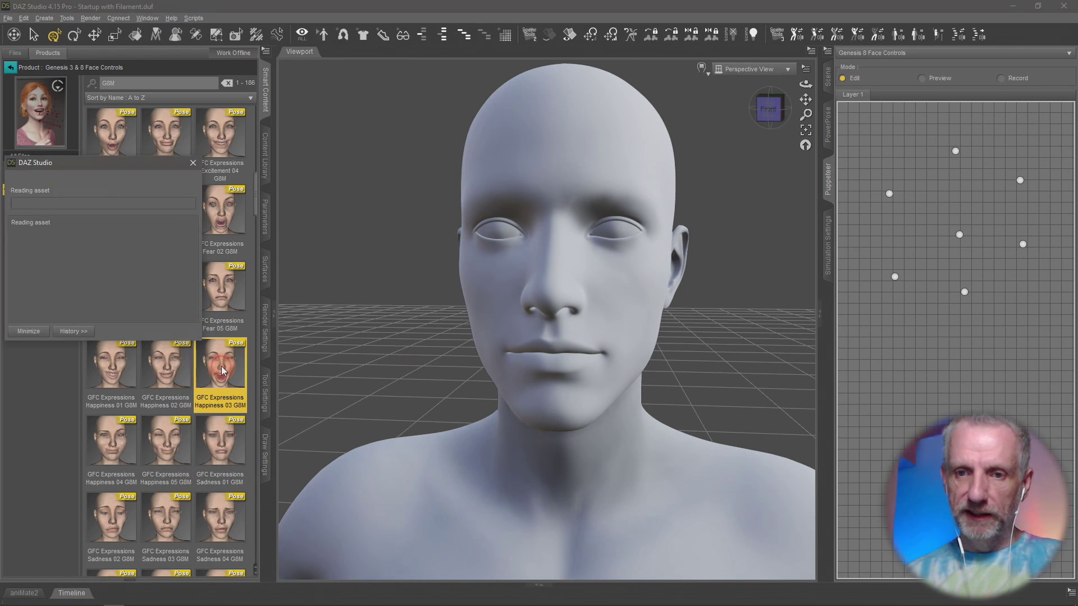
pyautogui.click(907, 434)
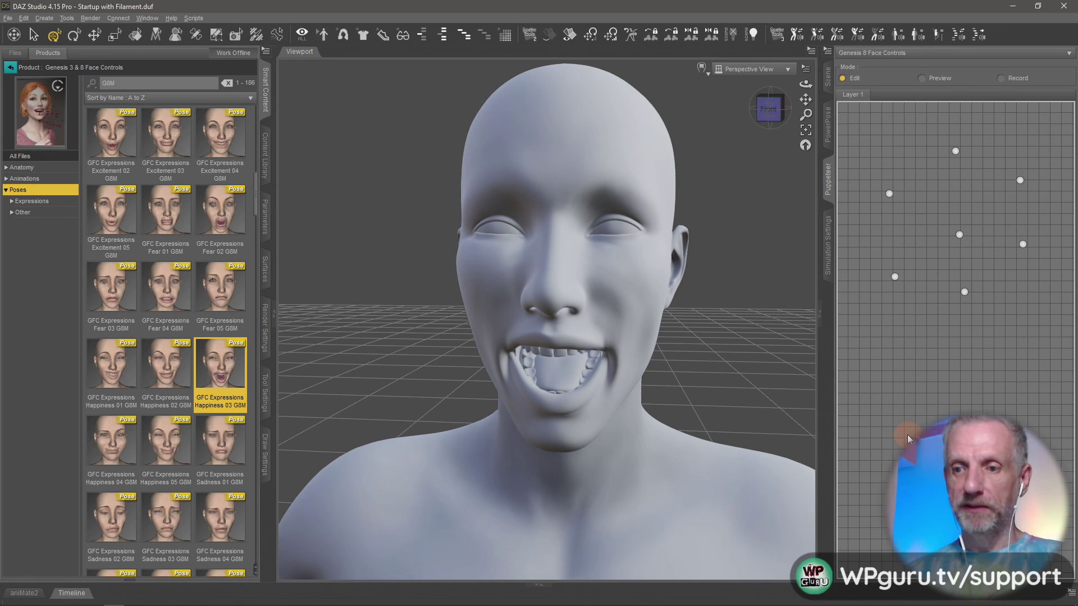
pyautogui.click(406, 400)
# Try Happiness 01 and Sadness 01, store Fear 04 G8M as a point, then switch to Preview.
pyautogui.click(111, 367)
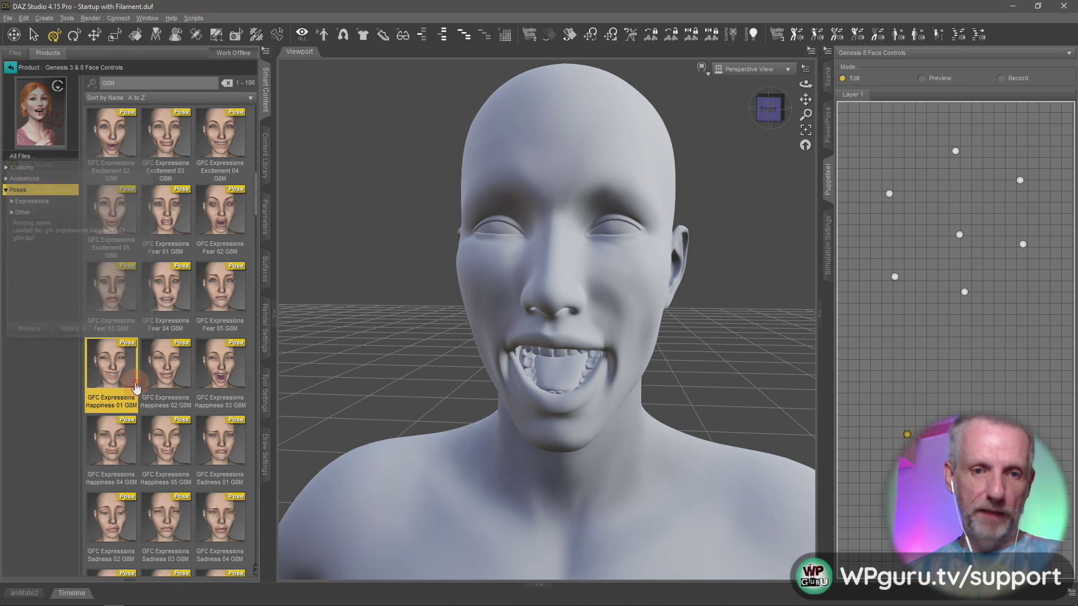
pyautogui.click(900, 400)
pyautogui.click(517, 385)
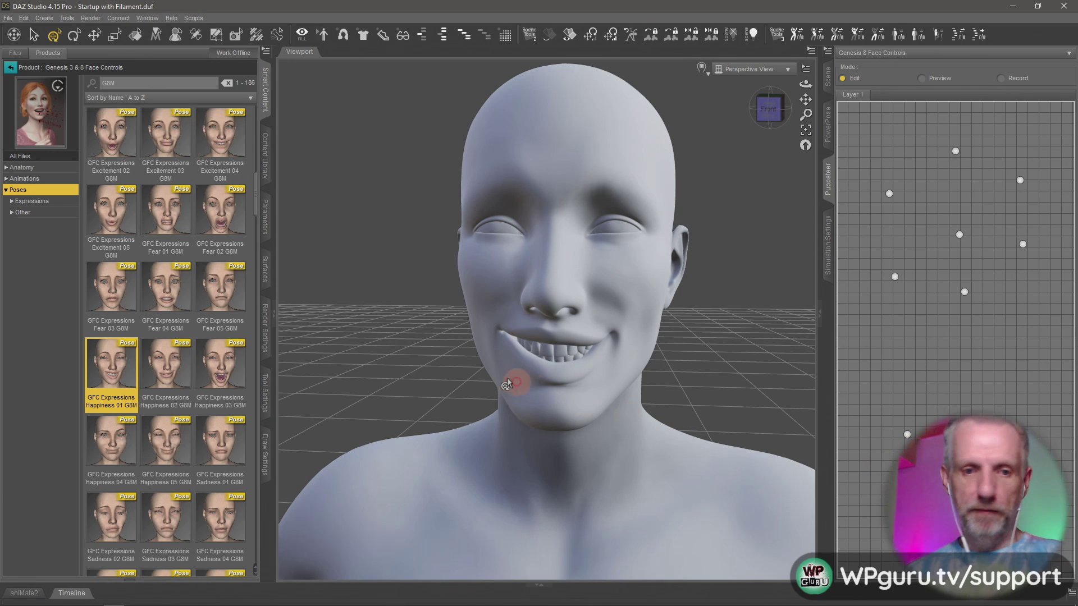
pyautogui.click(212, 440)
pyautogui.click(765, 493)
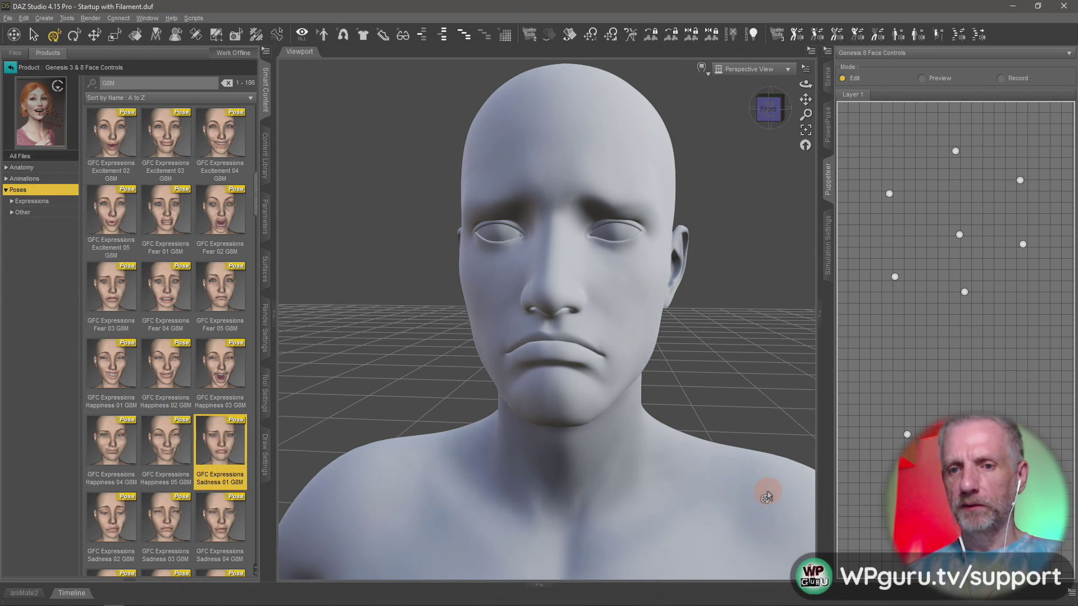
pyautogui.click(692, 433)
pyautogui.click(166, 305)
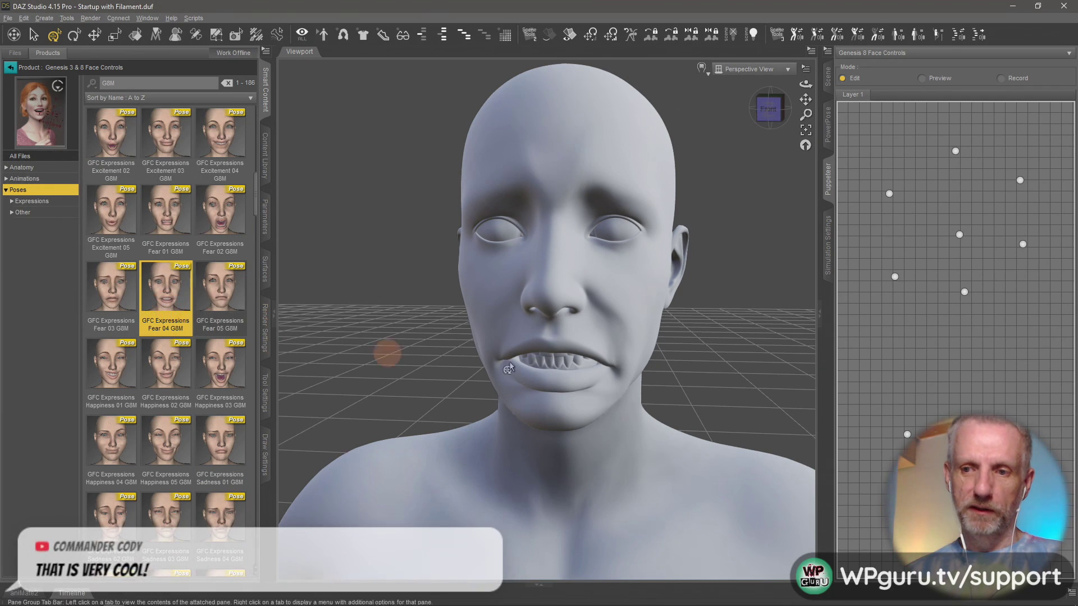
pyautogui.click(962, 385)
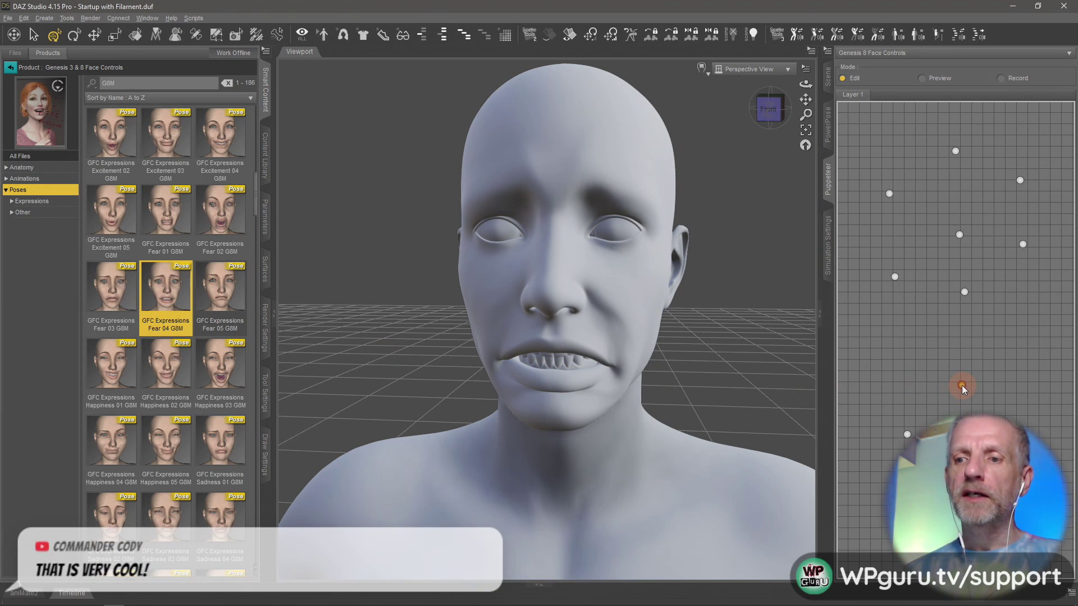
pyautogui.click(922, 78)
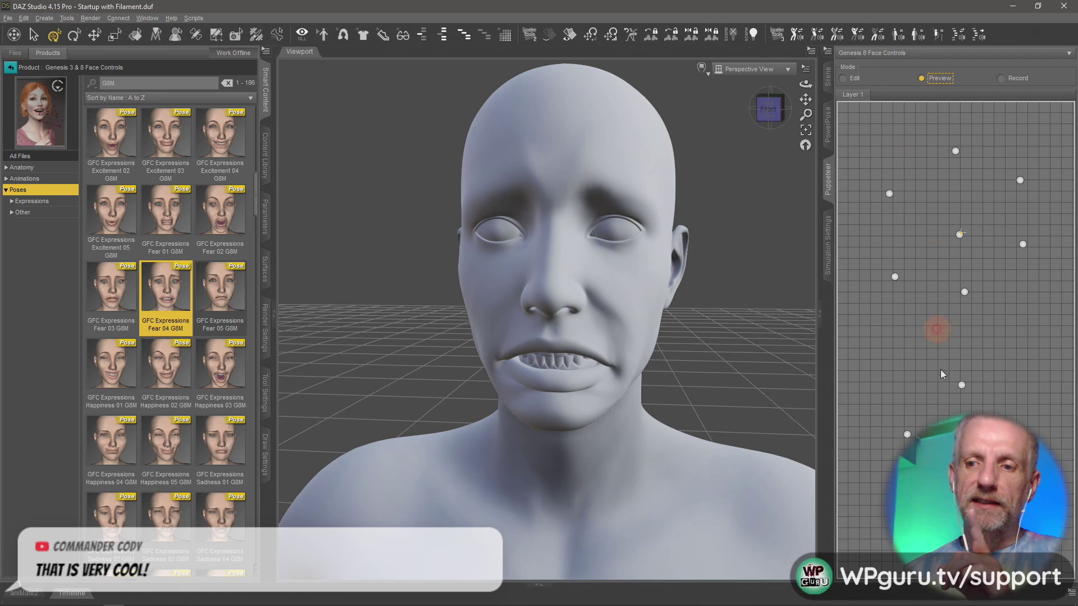
# Sweep the Puppeteer grid through fear, smile and grimace blends, ending on the neutral centre point.
pyautogui.moveTo(960, 234); pyautogui.dragTo(934, 441)
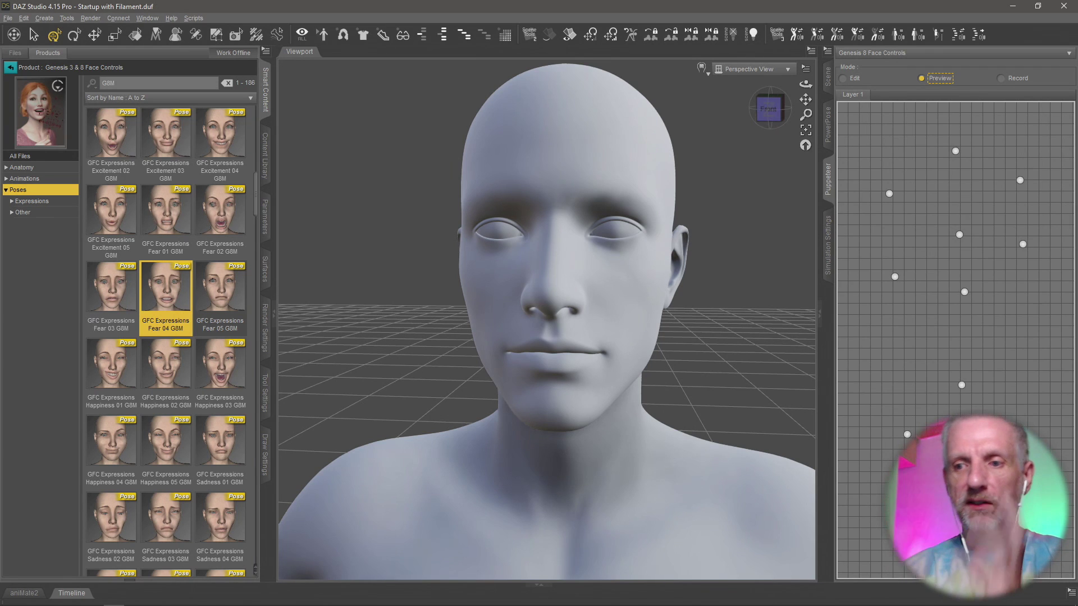
pyautogui.moveTo(988, 438)
pyautogui.mouseDown()
pyautogui.moveTo(962, 385)
pyautogui.moveTo(1026, 429)
pyautogui.moveTo(938, 393)
pyautogui.moveTo(909, 428)
pyautogui.moveTo(932, 415)
pyautogui.moveTo(982, 421)
pyautogui.moveTo(954, 393)
pyautogui.moveTo(1009, 417)
pyautogui.moveTo(920, 432)
pyautogui.moveTo(974, 382)
pyautogui.moveTo(963, 390)
pyautogui.moveTo(940, 366)
pyautogui.moveTo(975, 395)
pyautogui.mouseUp()
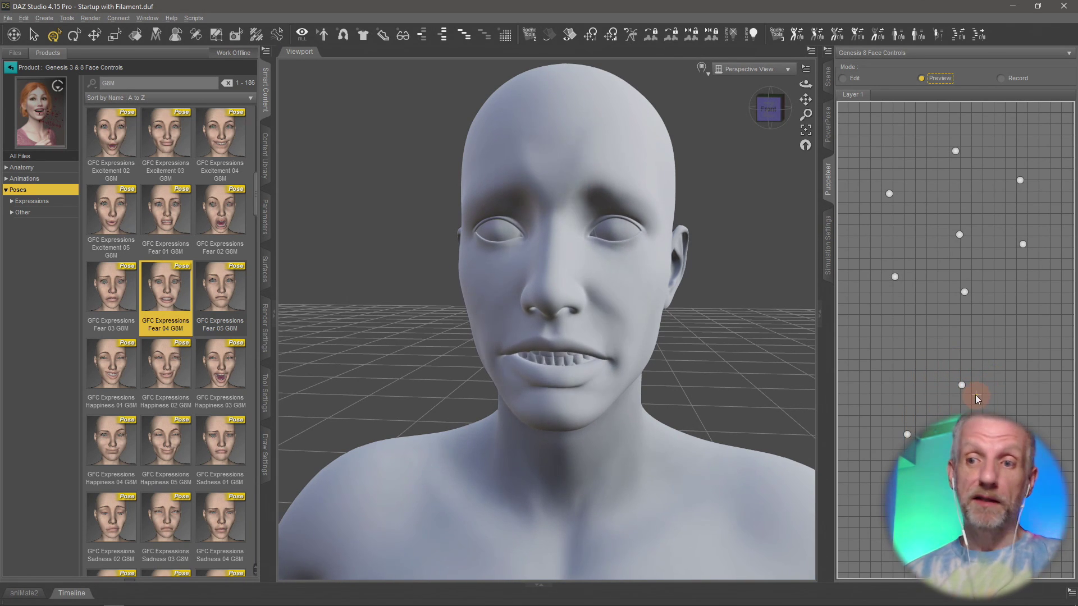
pyautogui.moveTo(962, 236)
pyautogui.mouseDown()
pyautogui.moveTo(953, 180)
pyautogui.moveTo(946, 214)
pyautogui.moveTo(1010, 144)
pyautogui.moveTo(993, 215)
pyautogui.moveTo(1003, 193)
pyautogui.moveTo(912, 220)
pyautogui.moveTo(942, 182)
pyautogui.moveTo(918, 199)
pyautogui.mouseUp()
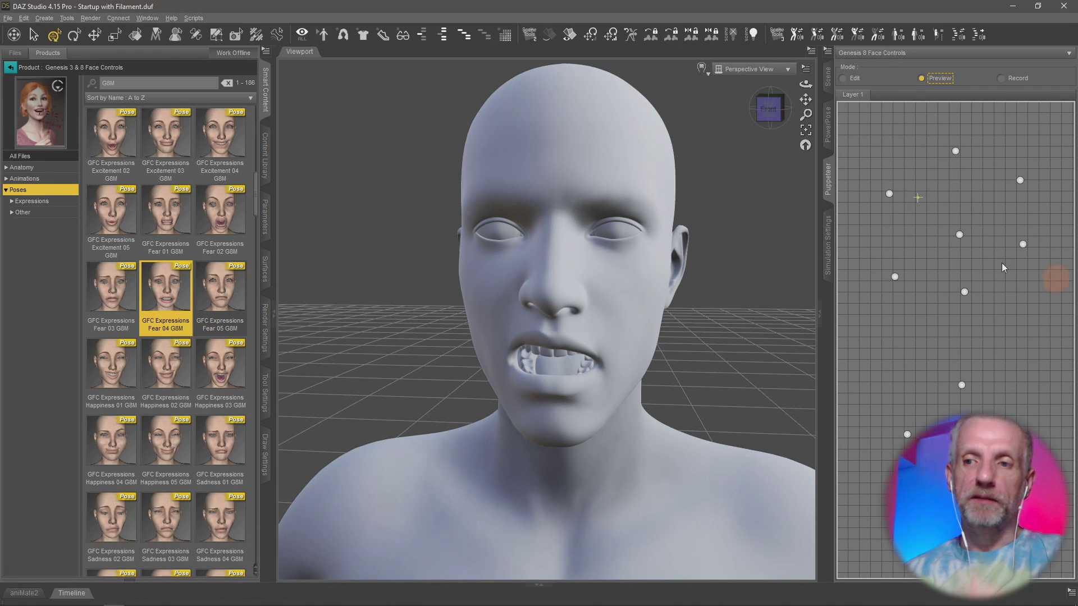
pyautogui.moveTo(959, 235)
pyautogui.mouseDown()
pyautogui.moveTo(921, 192)
pyautogui.moveTo(982, 260)
pyautogui.moveTo(955, 218)
pyautogui.moveTo(958, 235)
pyautogui.mouseUp()
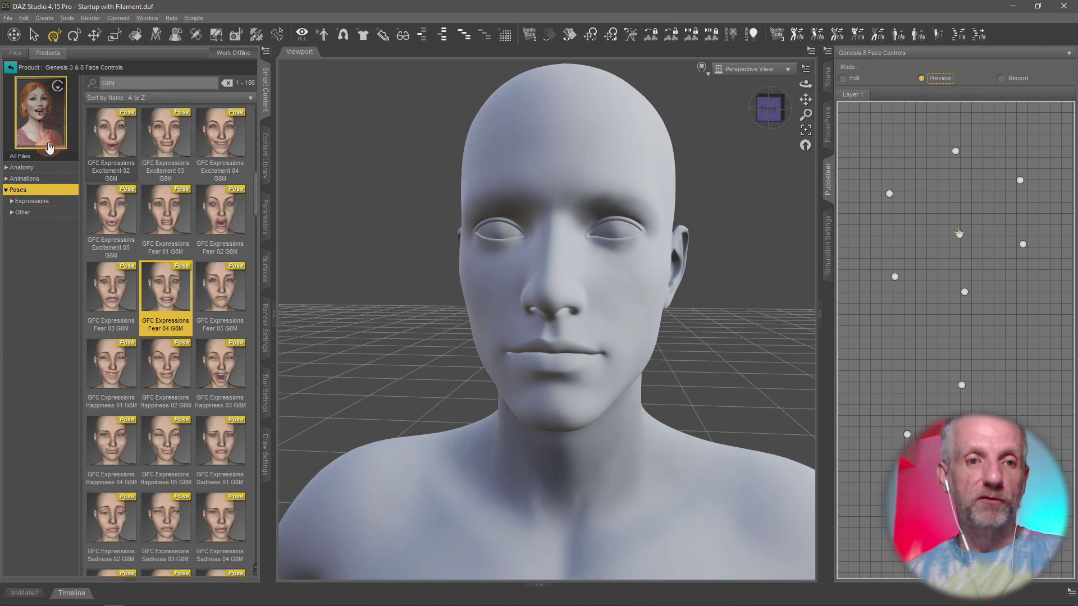
# Return the Products pane from the Face Controls poses to the full product list.
pyautogui.click(10, 68)
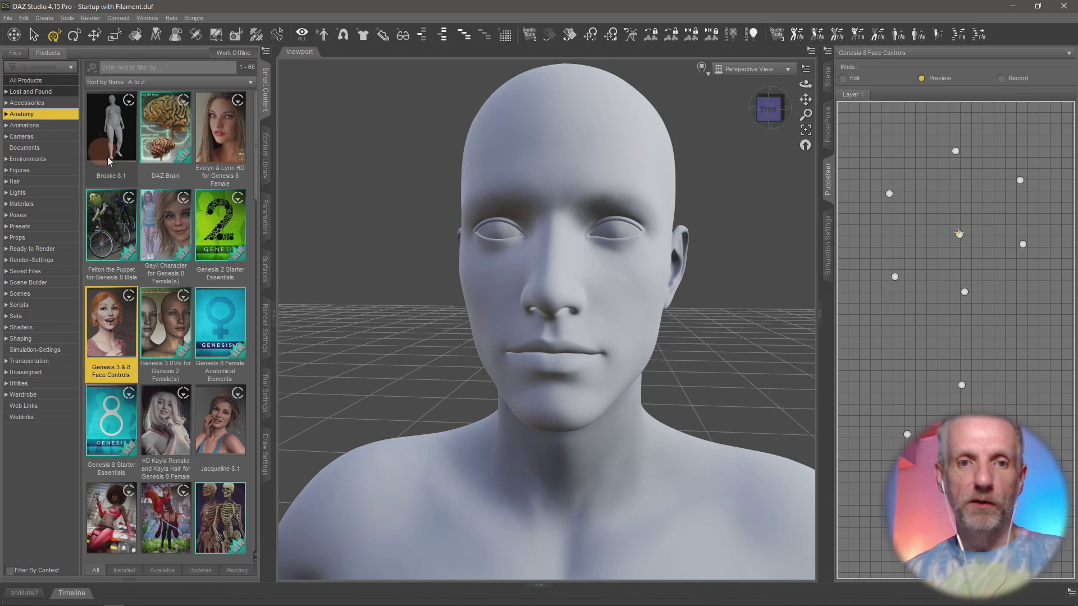
pyautogui.moveTo(503, 406); pyautogui.dragTo(543, 382)
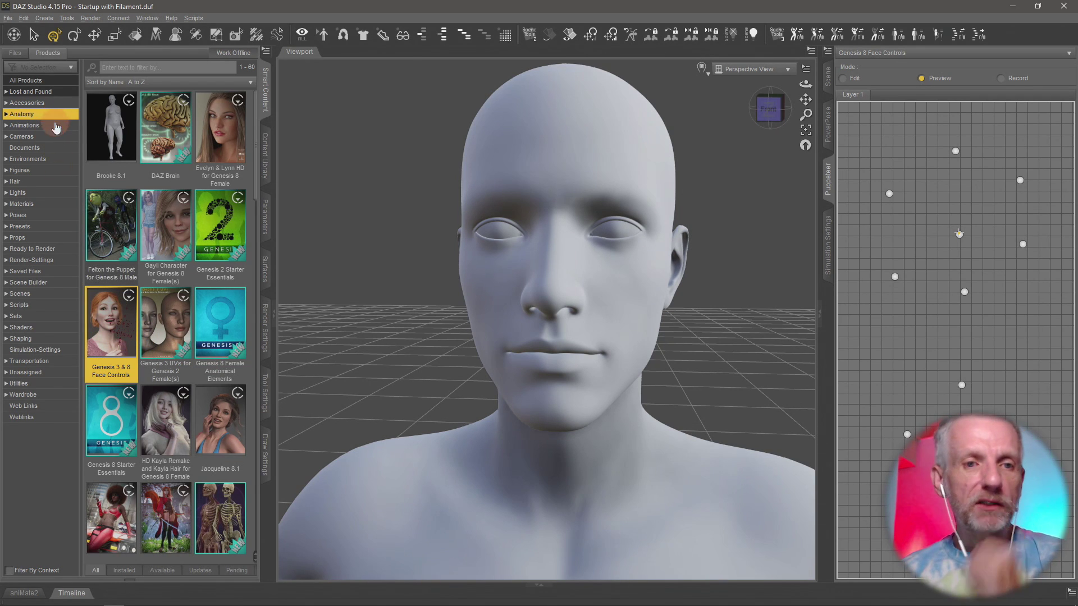
# Open the Genesis 3 & 8 Face Controls product and list its 744 GFC poses.
pyautogui.doubleClick(110, 339)
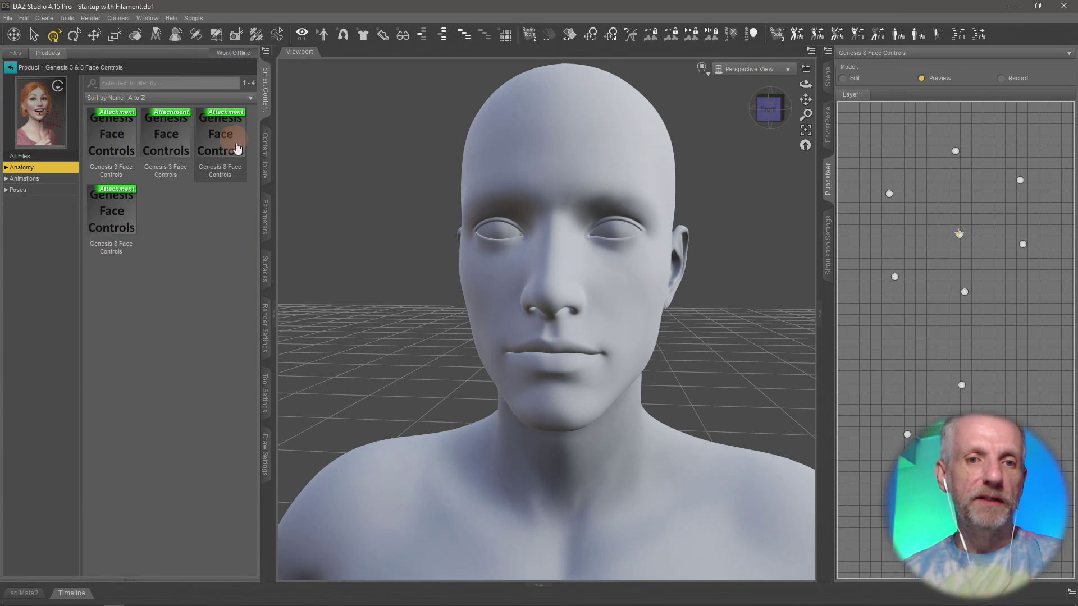
pyautogui.click(53, 179)
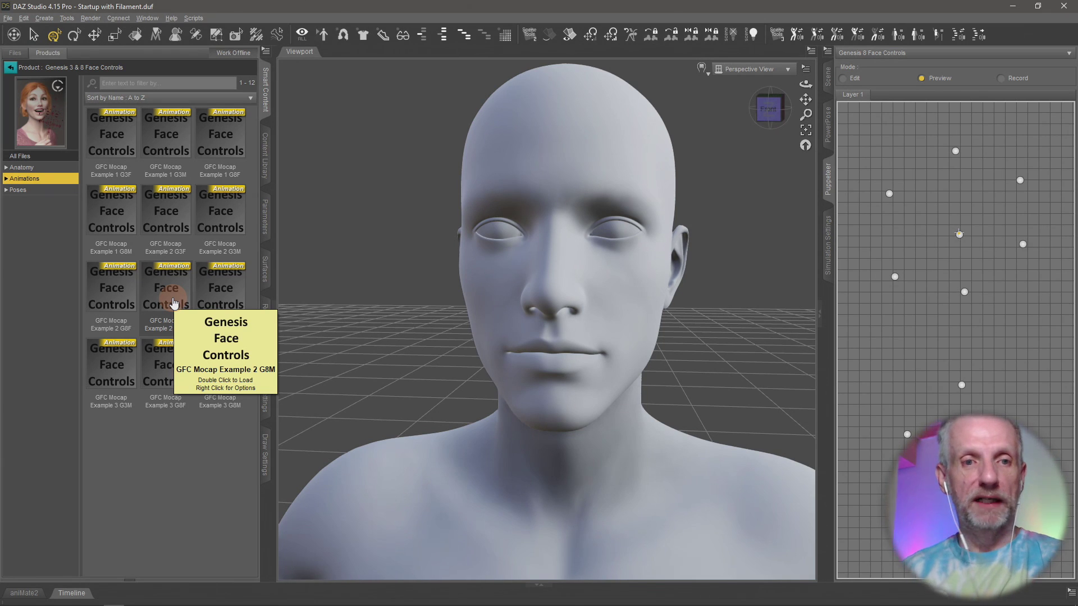
pyautogui.click(33, 167)
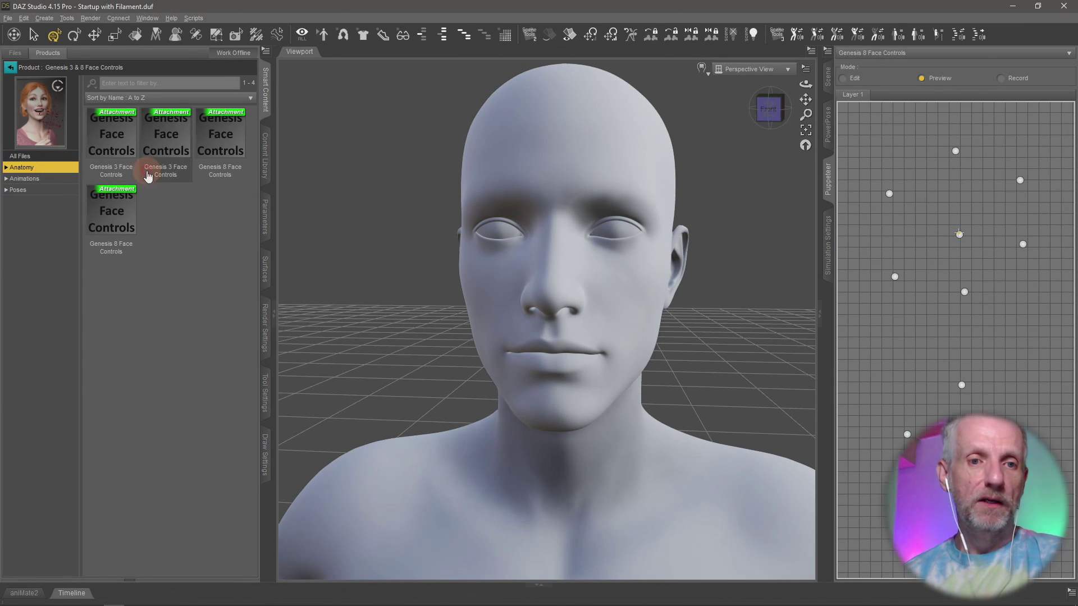
pyautogui.click(37, 181)
pyautogui.click(51, 191)
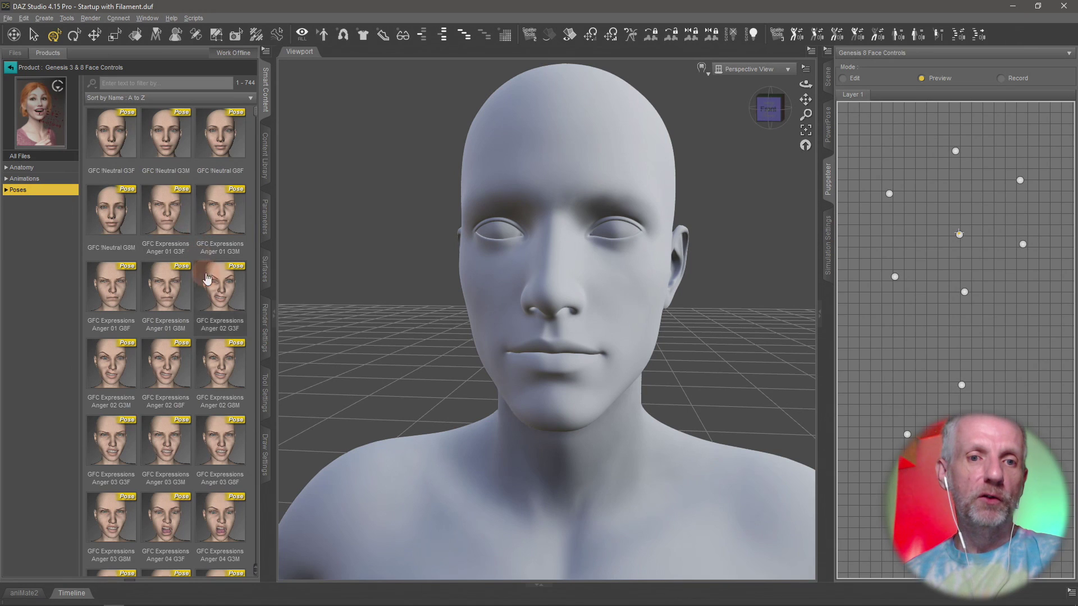
# Make Genesis 8 Face Controls visible in the Scene pane and view the head at an angle.
pyautogui.click(829, 80)
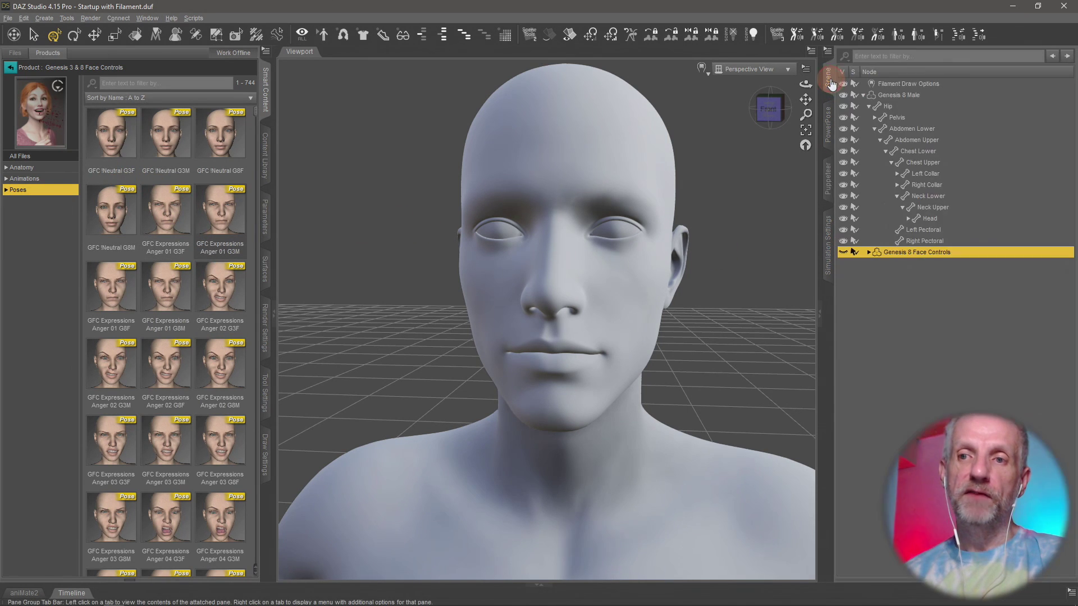
pyautogui.click(844, 253)
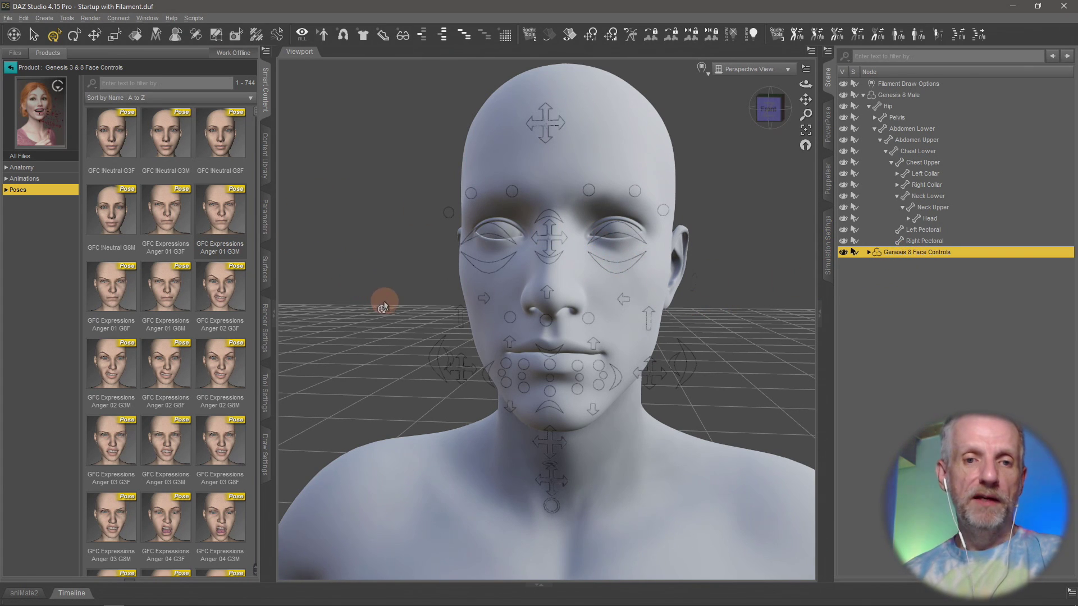
pyautogui.moveTo(414, 346); pyautogui.dragTo(414, 355)
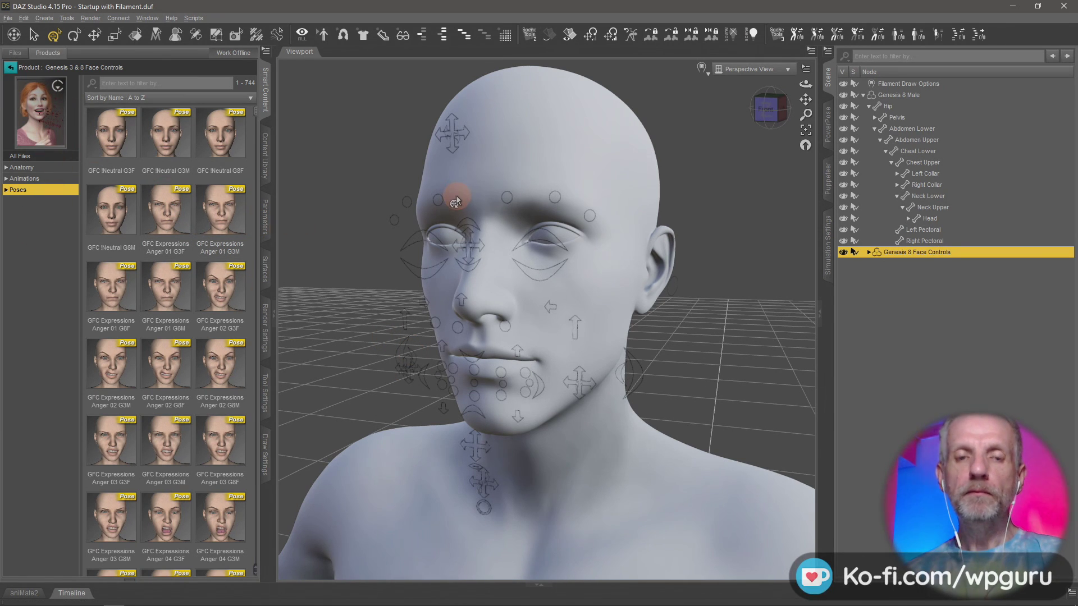
# Browse the content folder tree to People > Genesis 3 Female > Poses.
pyautogui.click(264, 157)
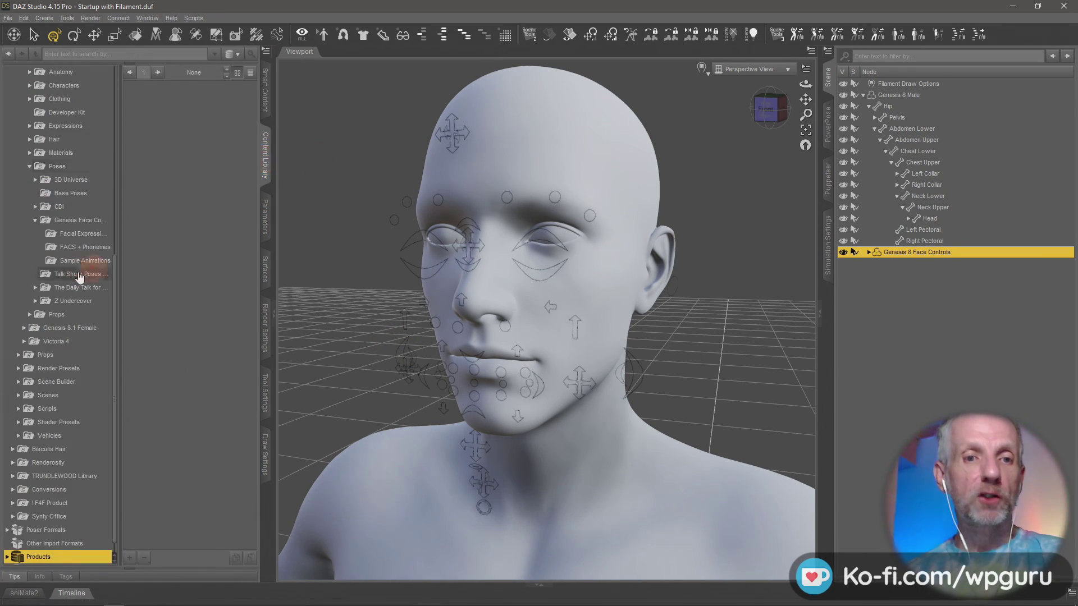
pyautogui.click(83, 220)
pyautogui.scroll(7, 85, 220)
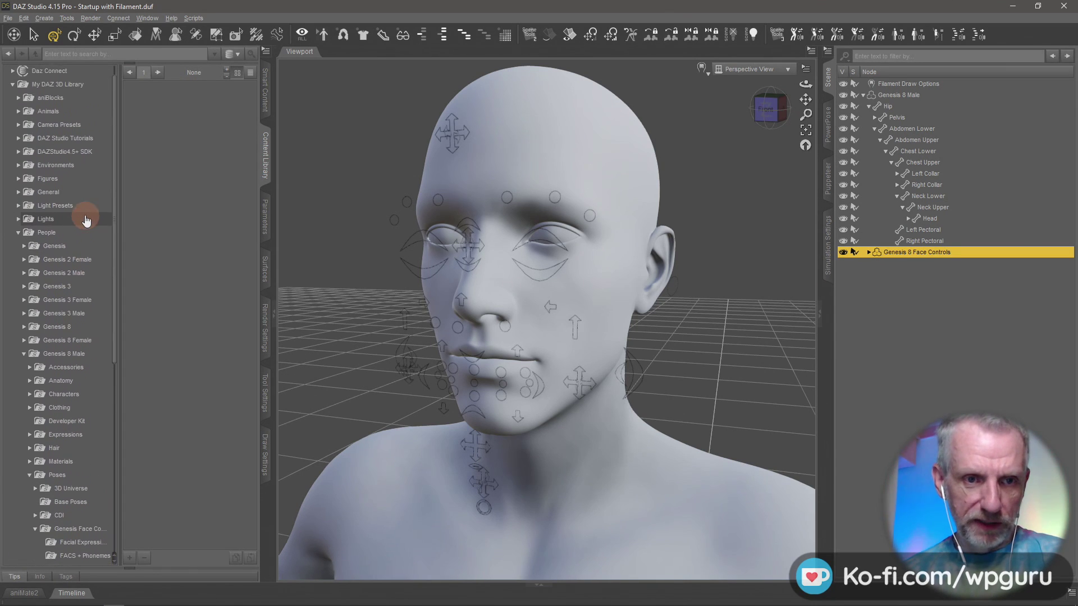
pyautogui.scroll(2, 85, 220)
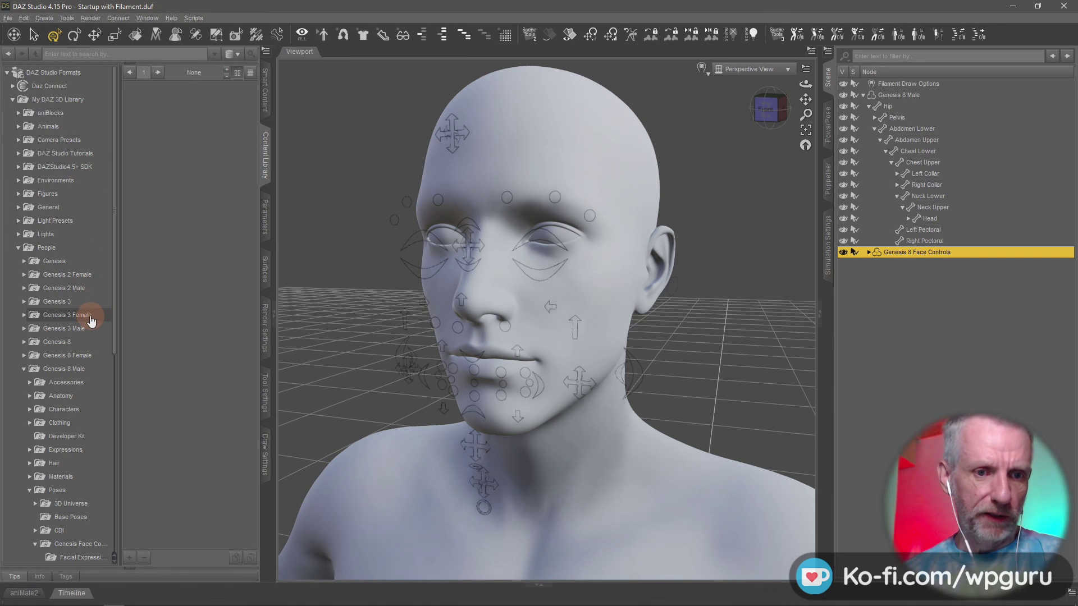
pyautogui.click(67, 315)
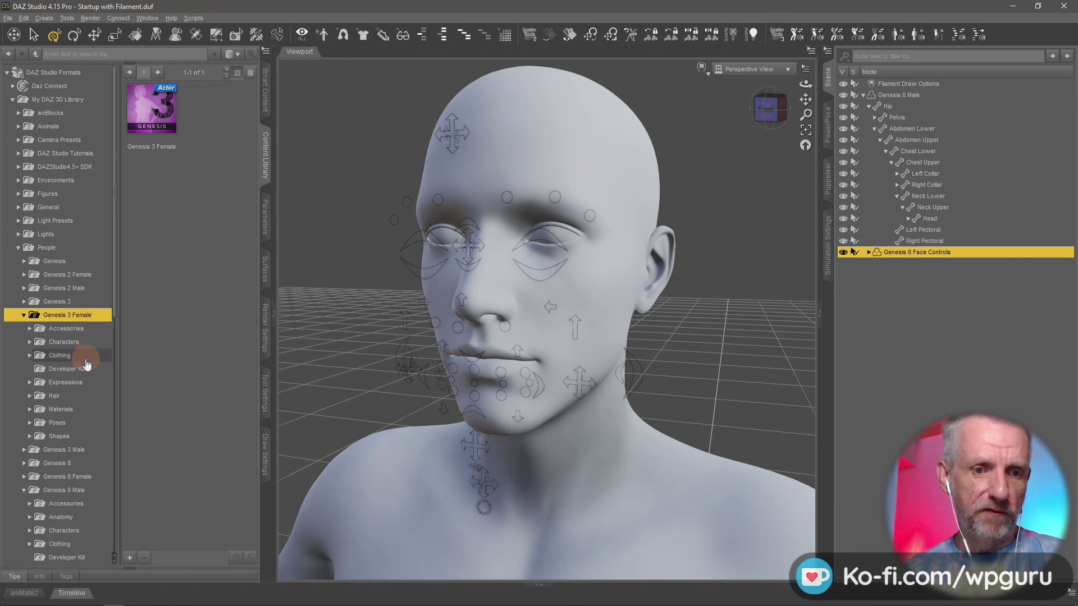
pyautogui.click(58, 423)
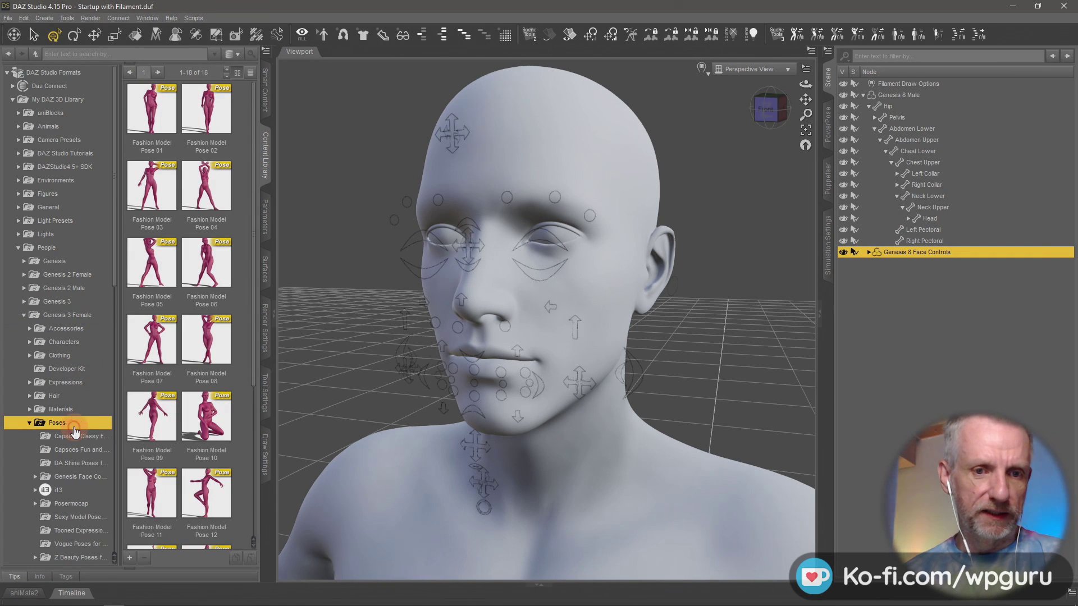
pyautogui.scroll(-2, 114, 433)
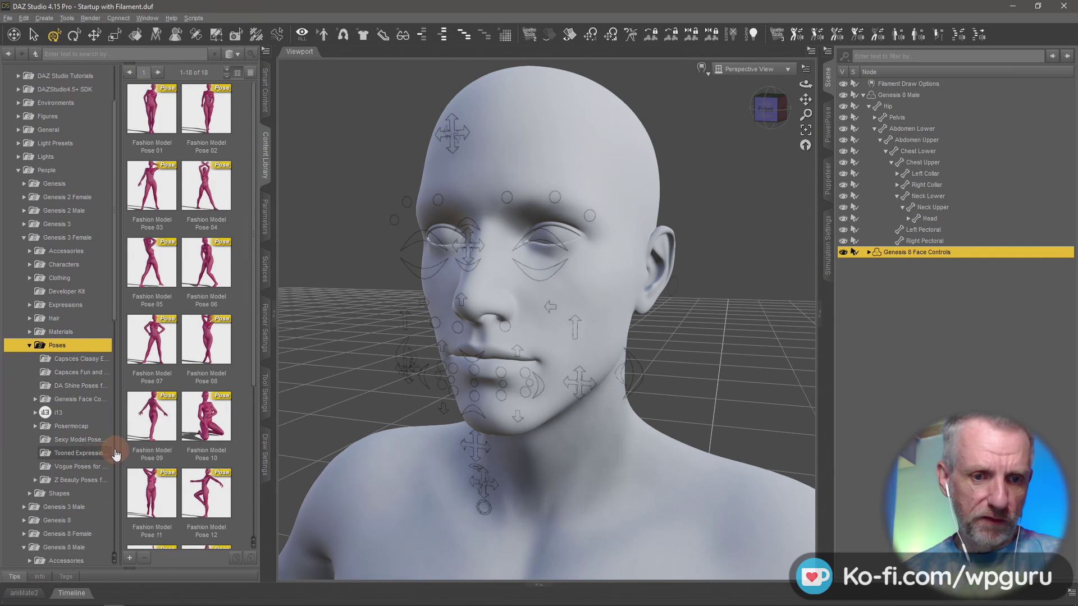
pyautogui.scroll(-2, 114, 438)
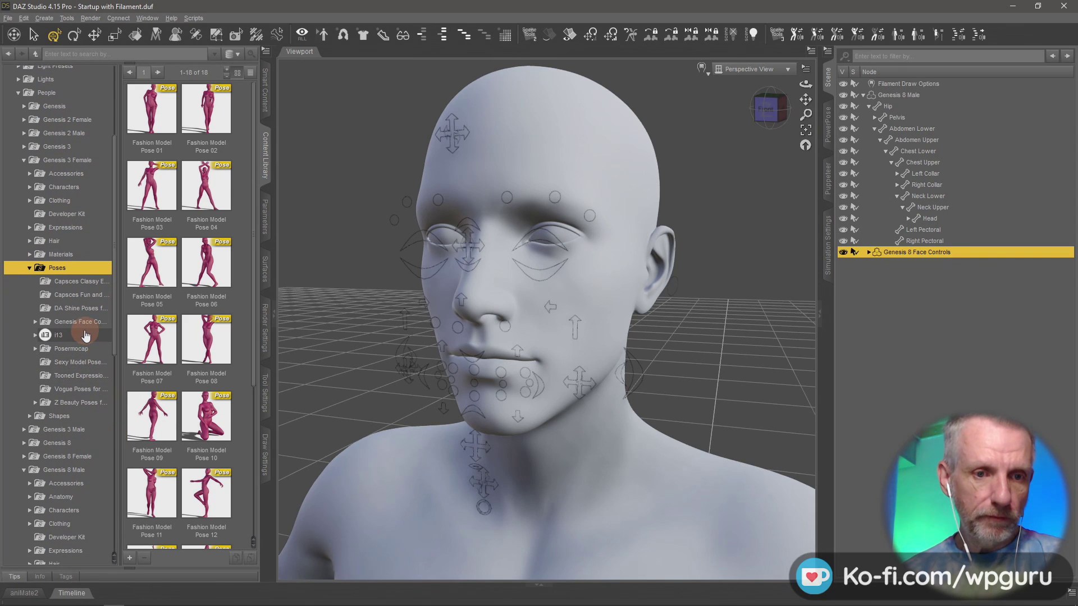
# Open Genesis Face Controls subfolders down to Sample Animations with three GFC Mocap animations.
pyautogui.click(92, 330)
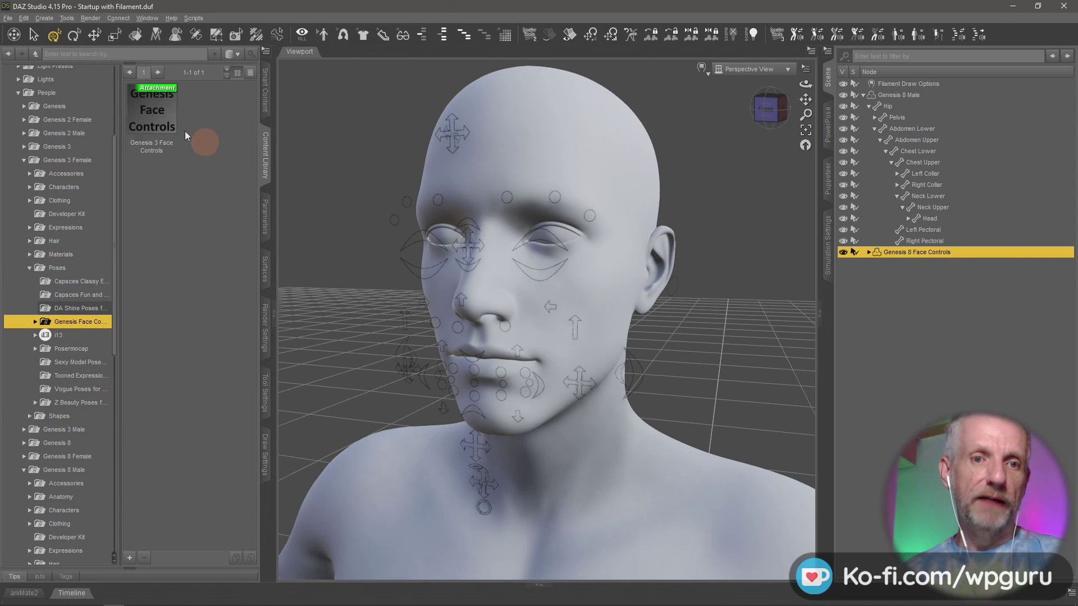
pyautogui.click(151, 118)
pyautogui.doubleClick(65, 321)
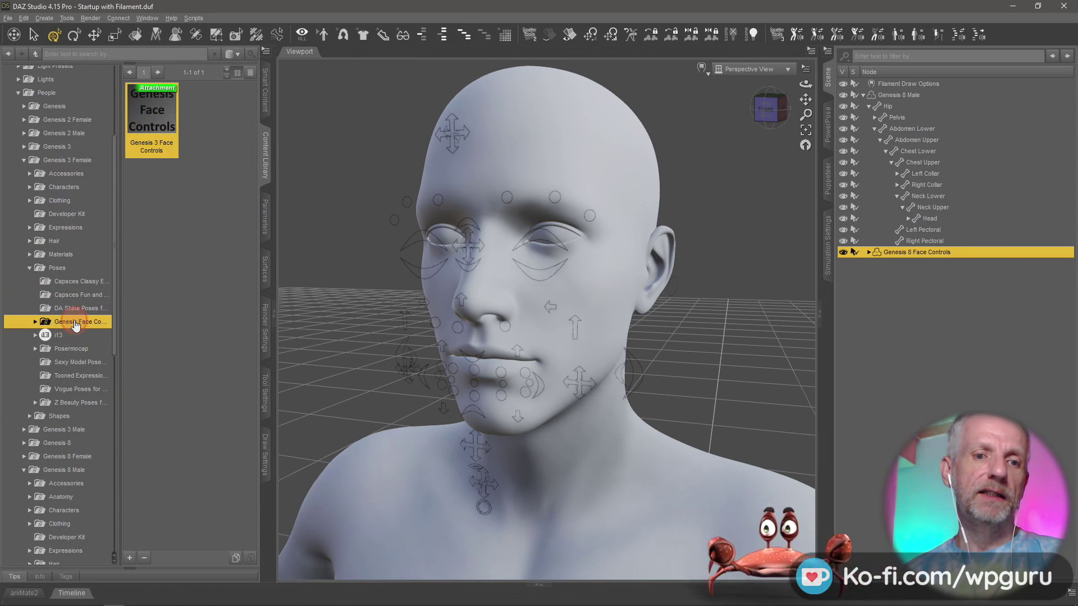
pyautogui.click(84, 335)
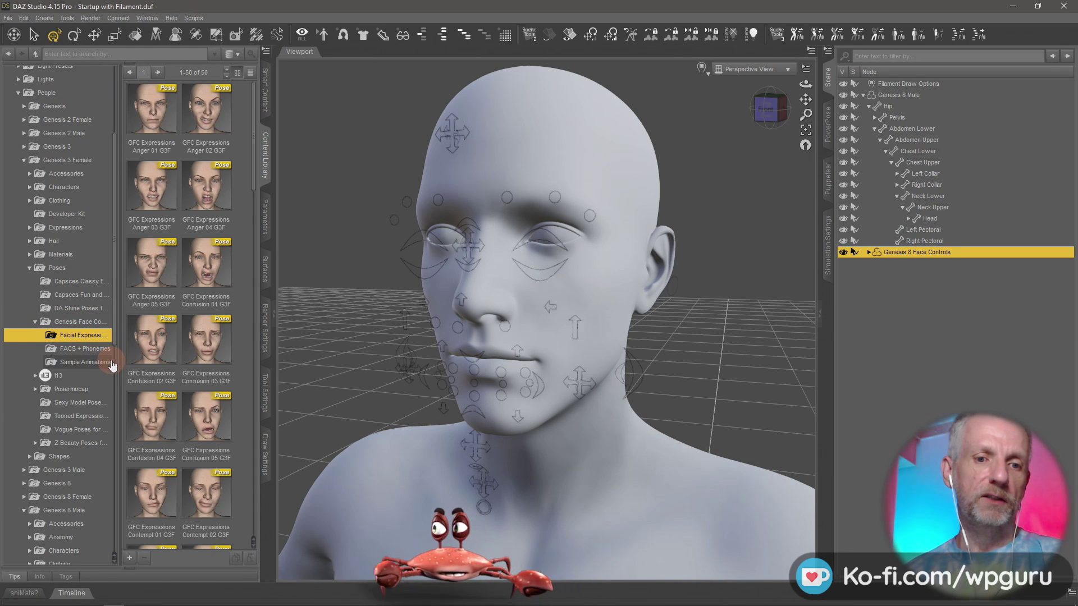
pyautogui.click(93, 349)
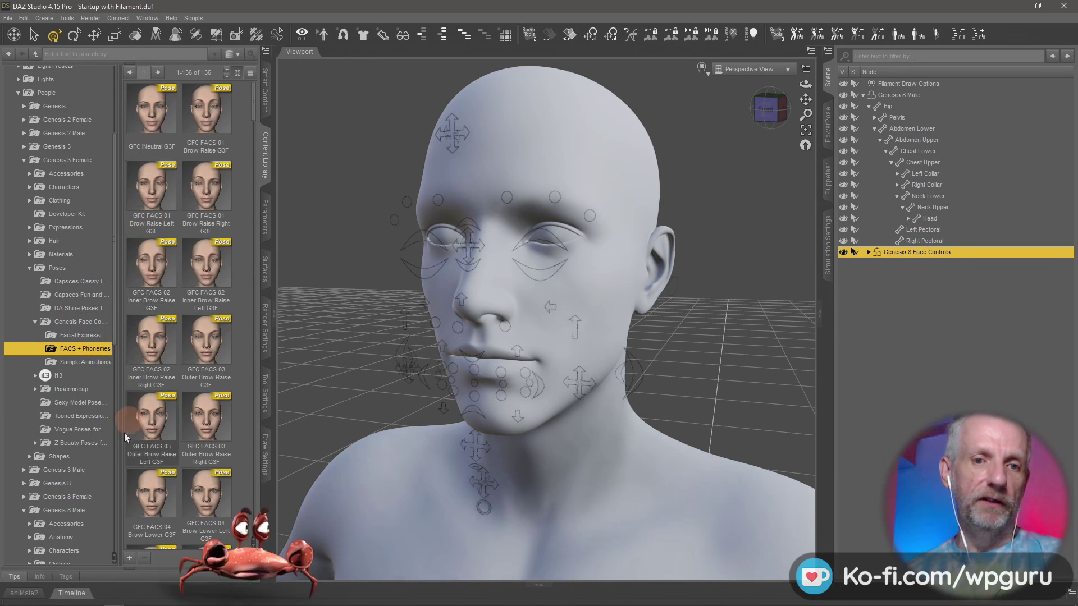
pyautogui.click(82, 363)
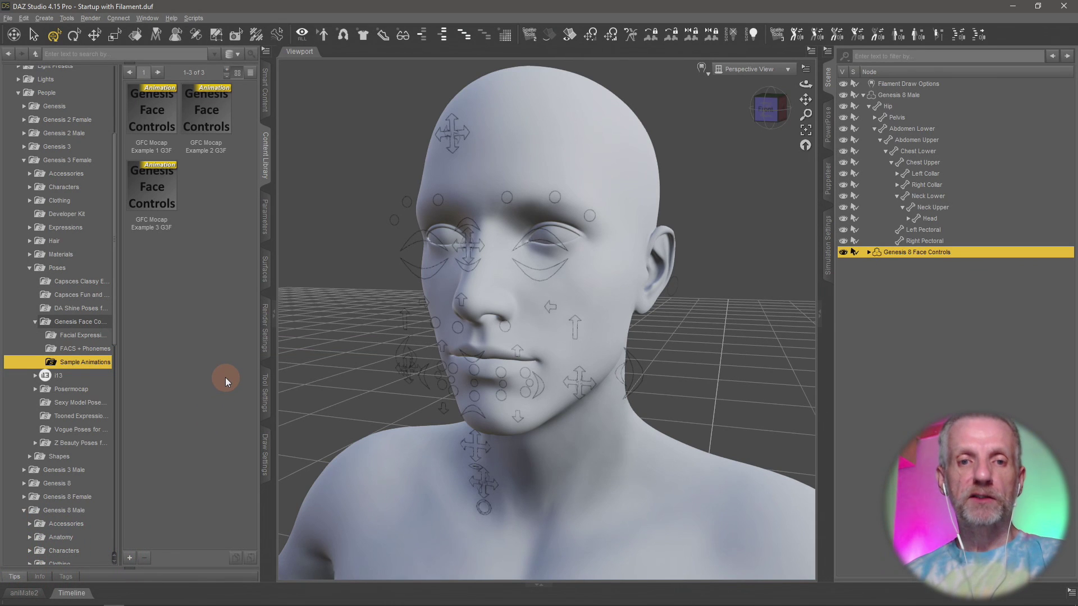
# Launch DAZ Install Manager and sign in to the DAZ 3D account.
pyautogui.press('super')
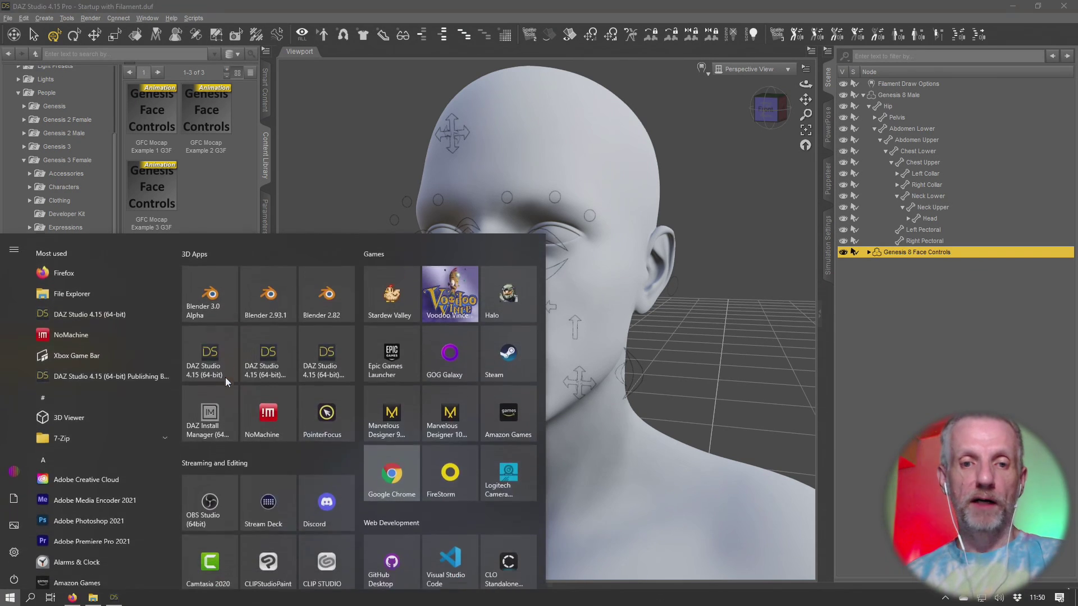
pyautogui.click(200, 406)
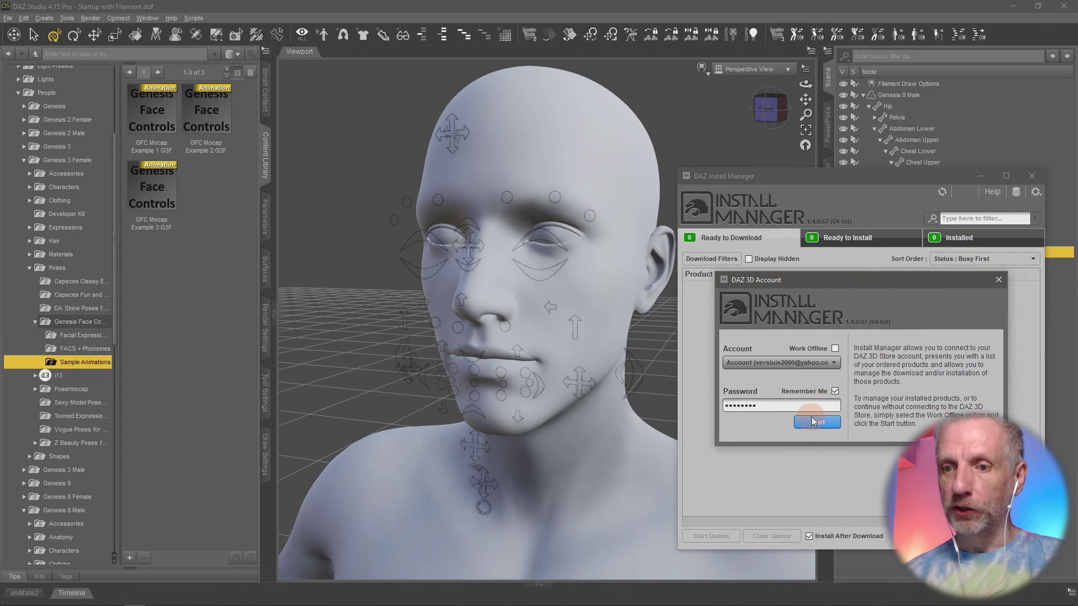
pyautogui.press('Return')
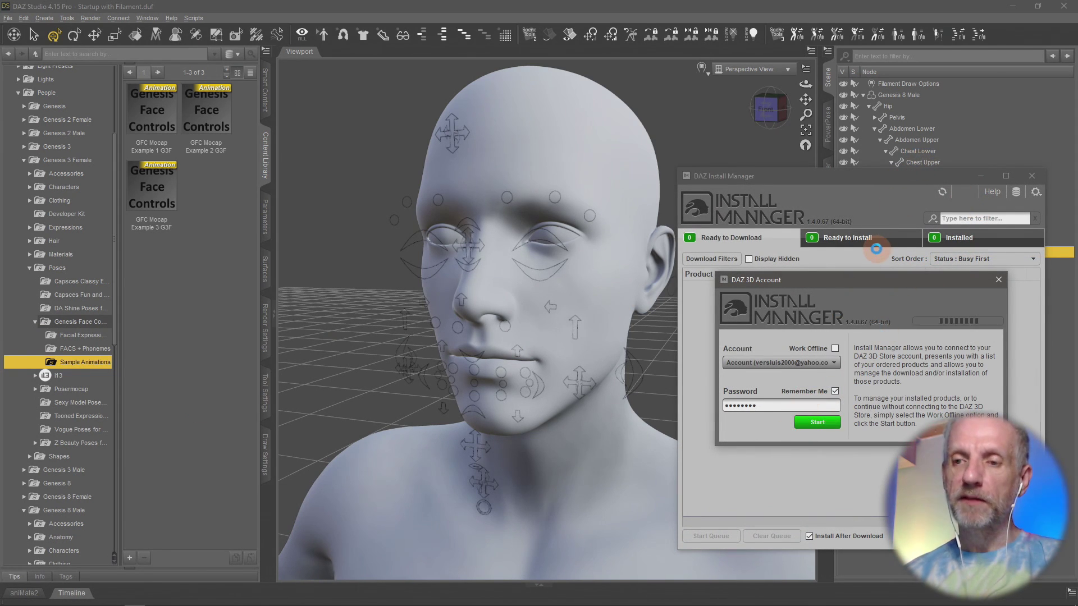
# Clear other windows, move the manager top-left, and show the 1690 Ready to Download products.
pyautogui.click(1013, 6)
pyautogui.click(495, 21)
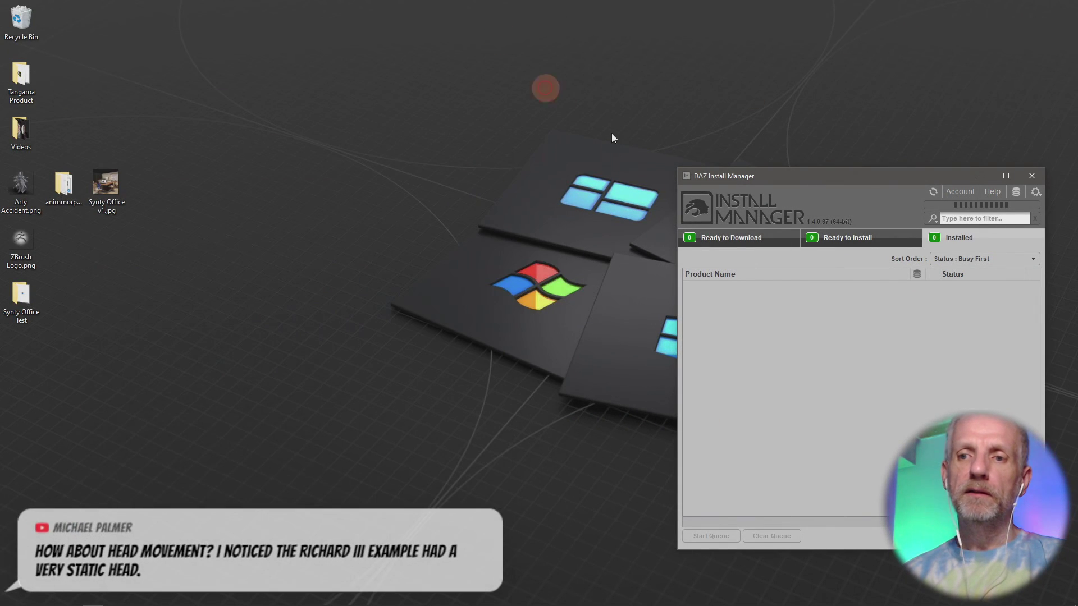
pyautogui.moveTo(826, 183); pyautogui.dragTo(159, 19)
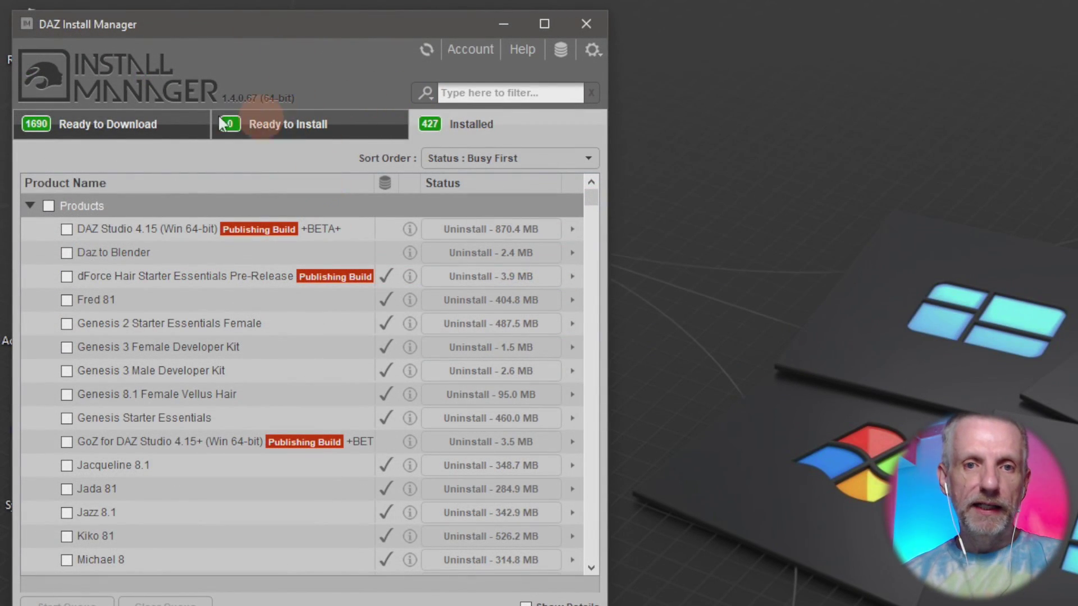
pyautogui.click(100, 123)
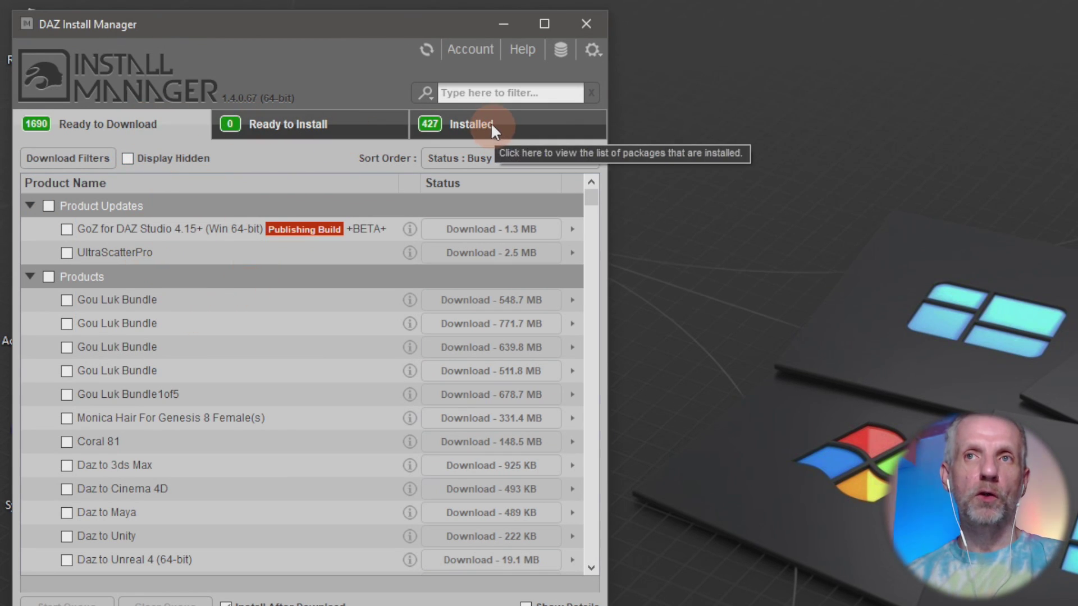
# Filter the Installed products by 'face con'.
pyautogui.click(497, 94)
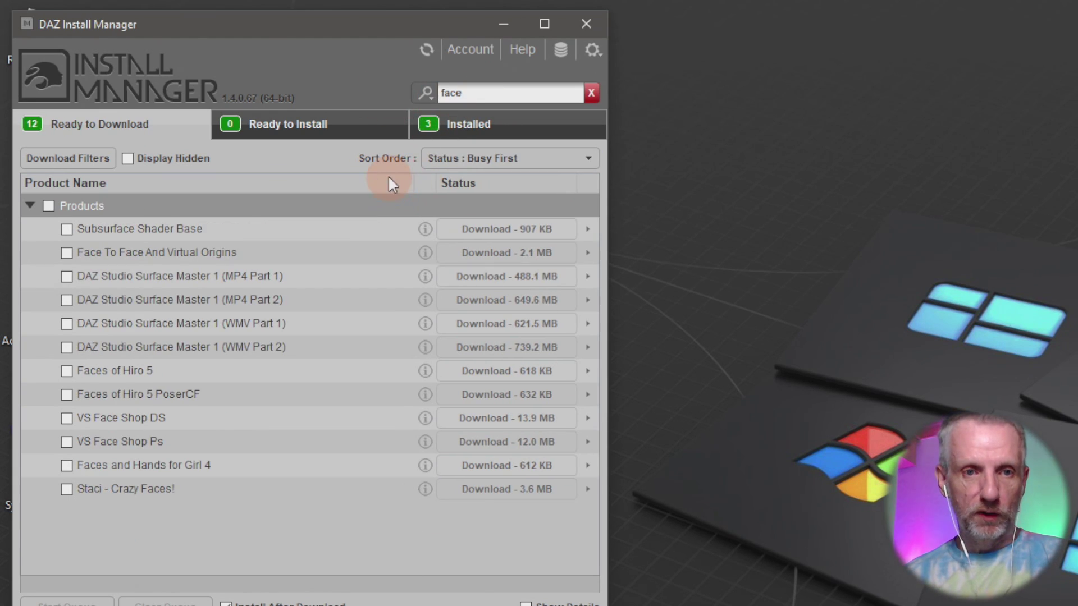
pyautogui.write('face con')
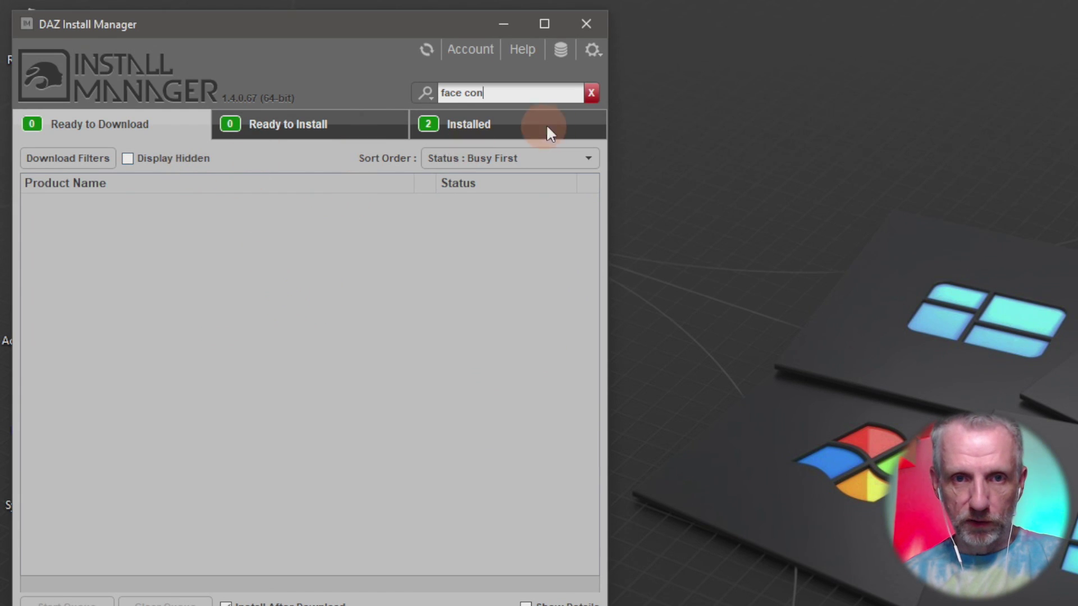
pyautogui.click(549, 131)
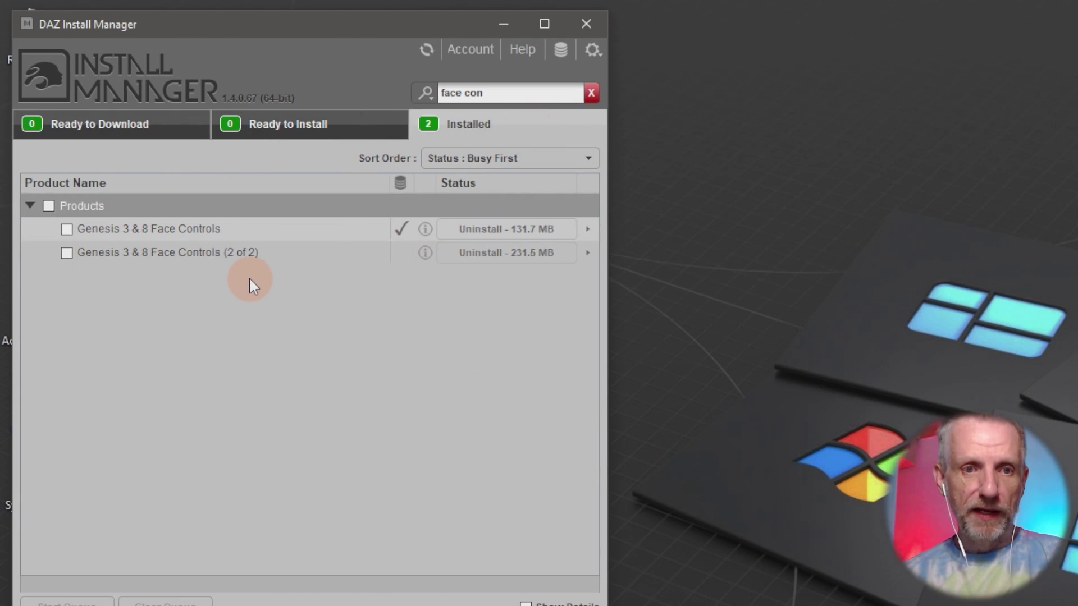
# Select Genesis 3 & 8 Face Controls (2 of 2) and open its options menu.
pyautogui.click(204, 231)
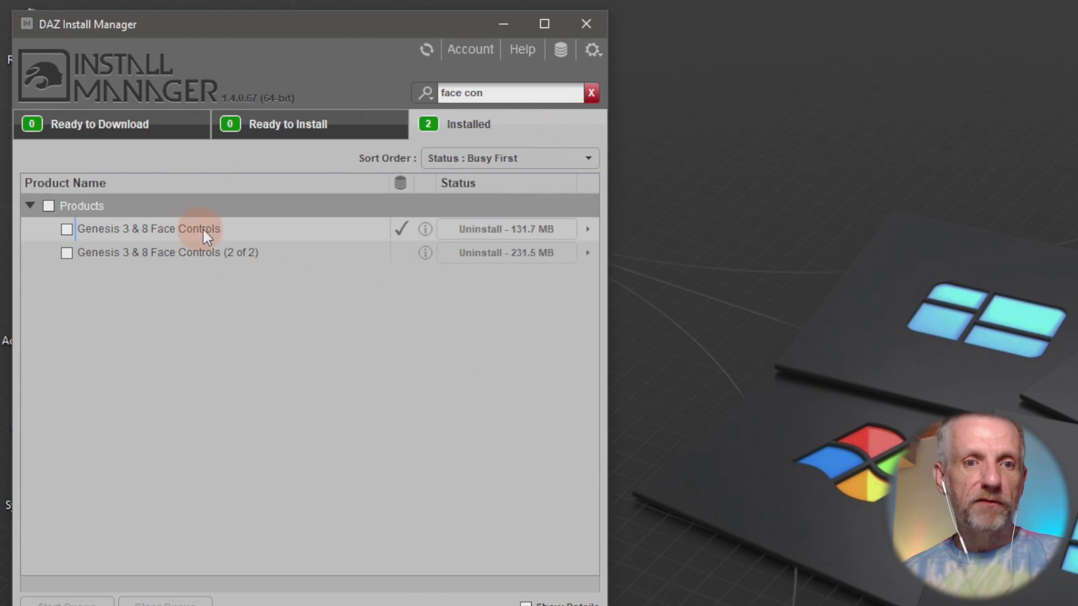
pyautogui.click(258, 228)
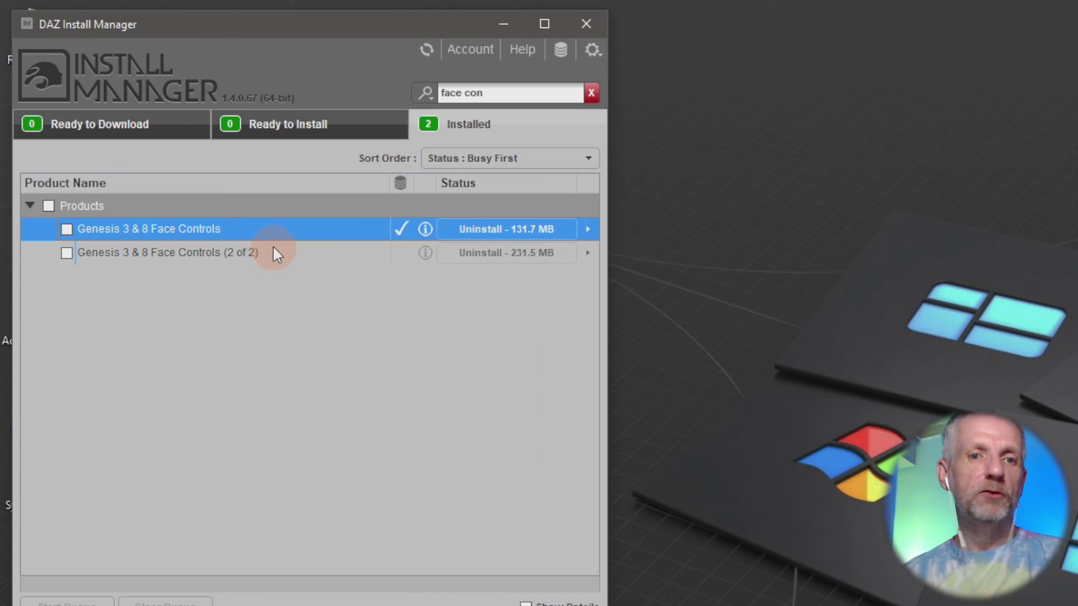
pyautogui.click(273, 250)
pyautogui.click(278, 233)
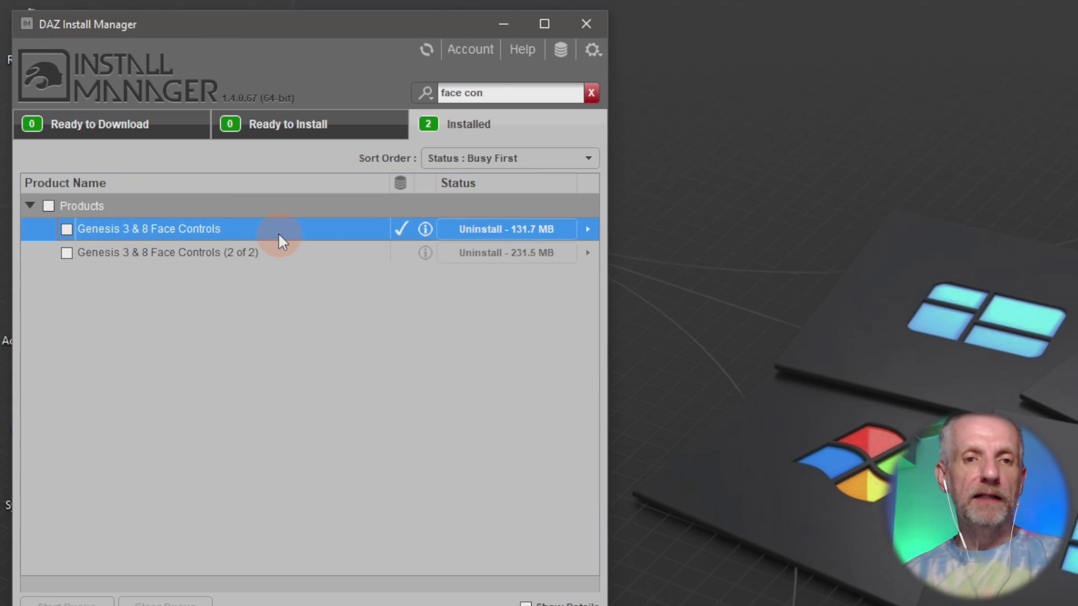
pyautogui.click(208, 260)
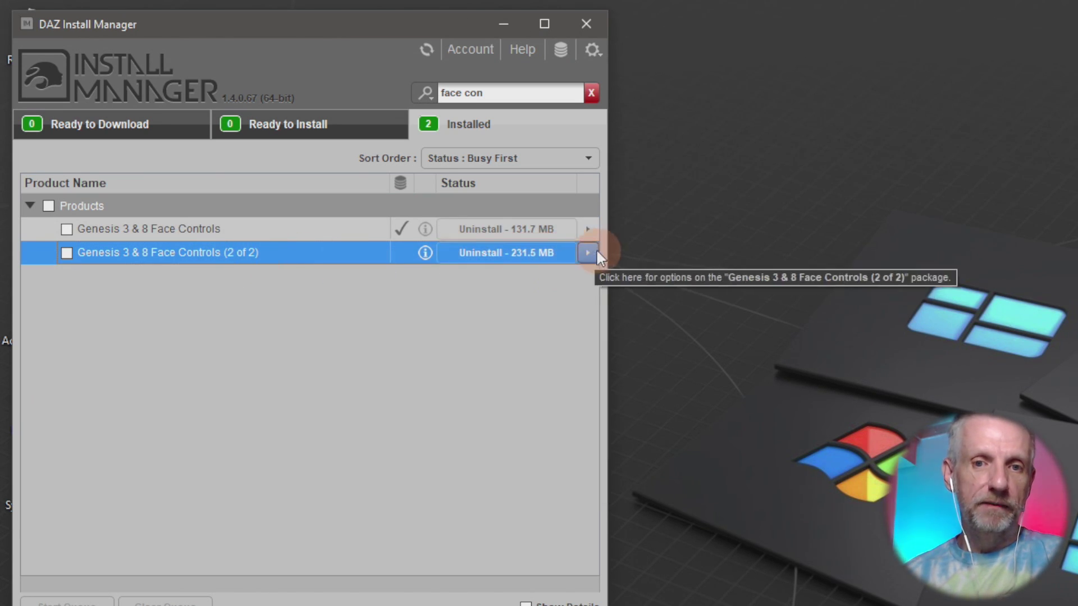
pyautogui.click(587, 254)
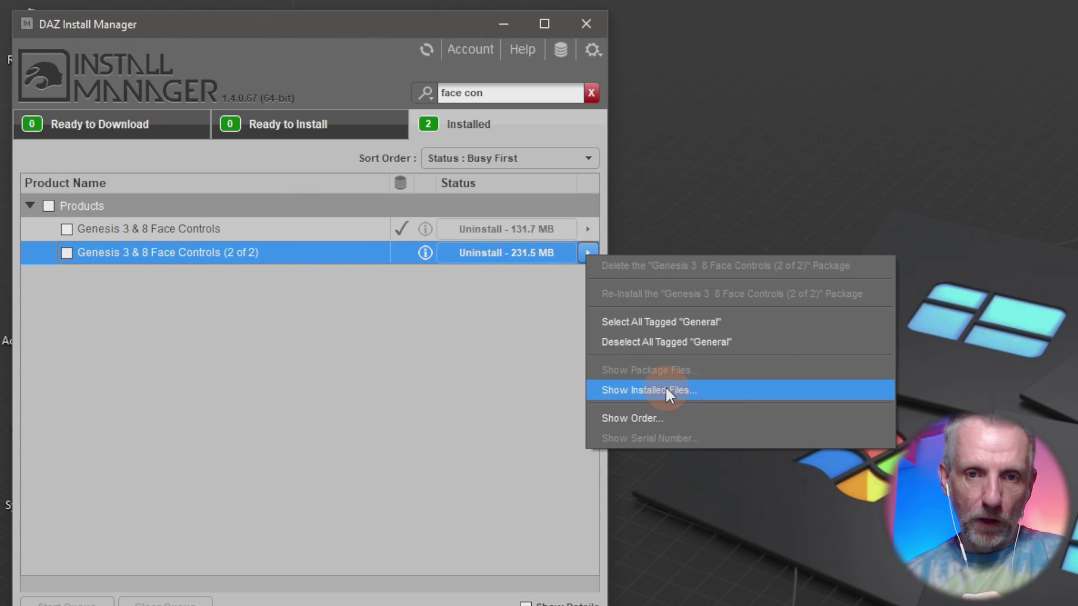
# Show the (2 of 2) package's installed files in an enlarged dialog and scroll through the paths.
pyautogui.click(698, 392)
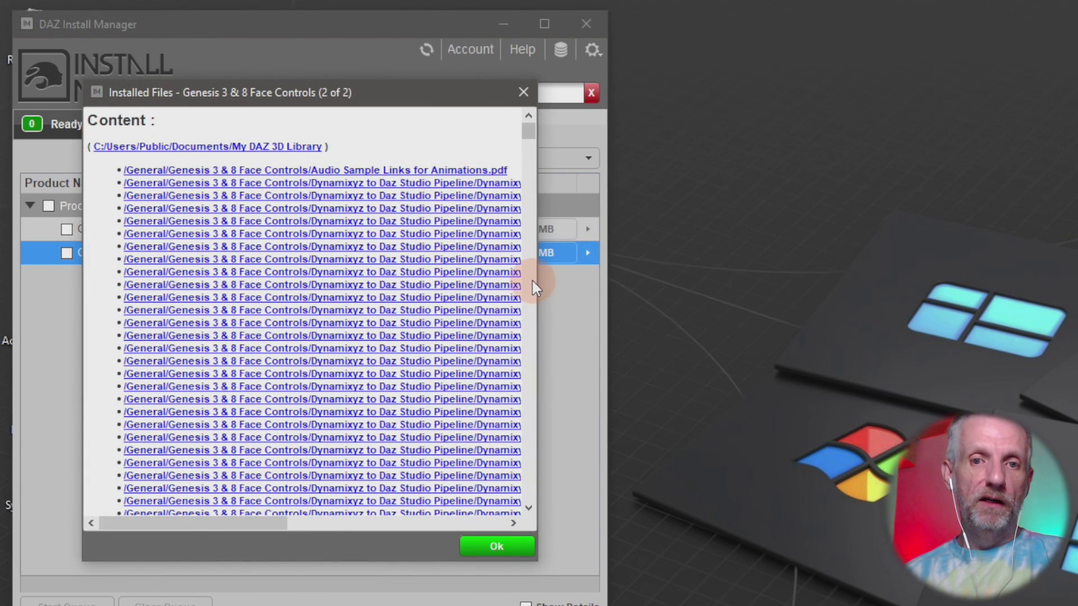
pyautogui.moveTo(540, 280); pyautogui.dragTo(1025, 289)
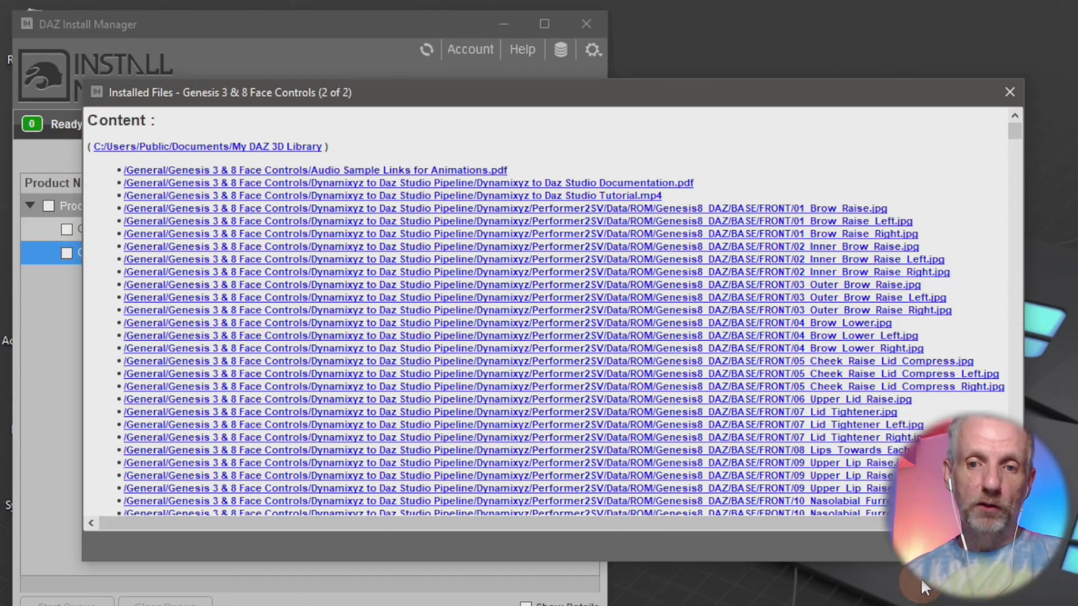
pyautogui.moveTo(539, 561); pyautogui.dragTo(539, 605)
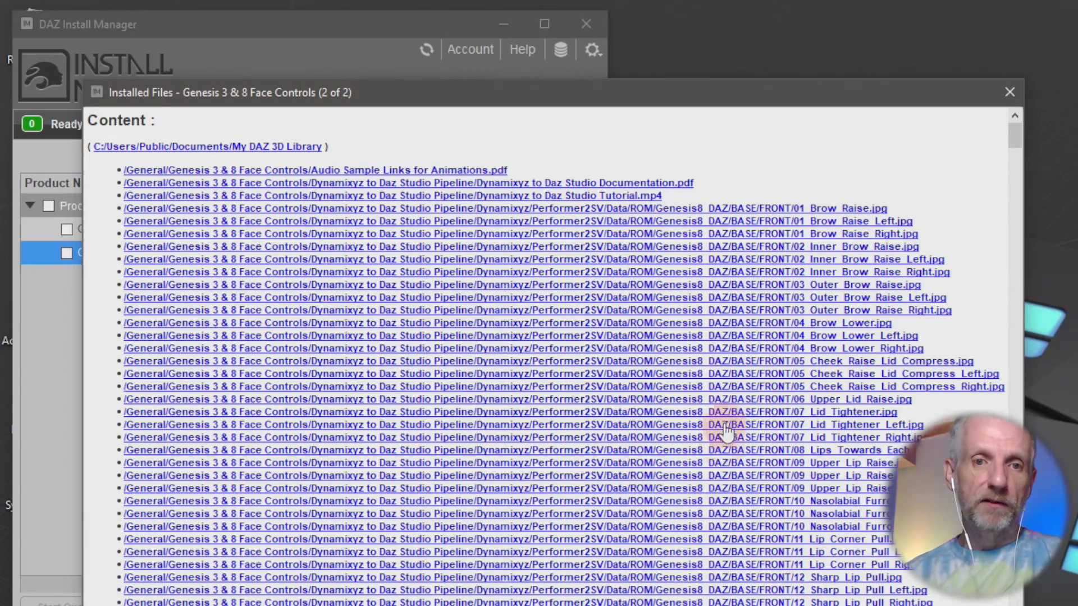
pyautogui.moveTo(538, 97); pyautogui.dragTo(502, 46)
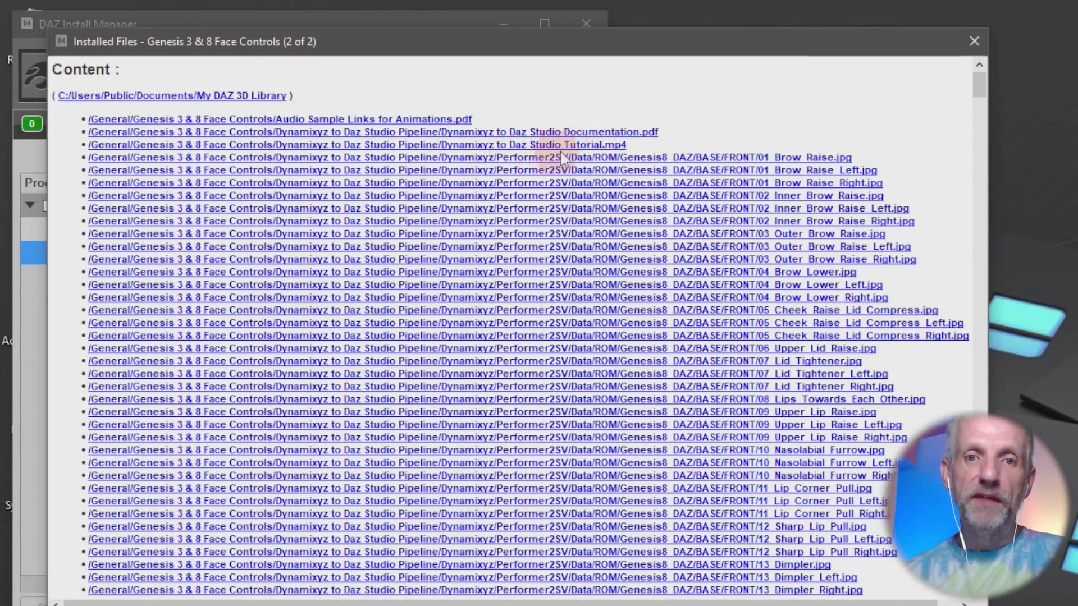
pyautogui.scroll(-20, 909, 331)
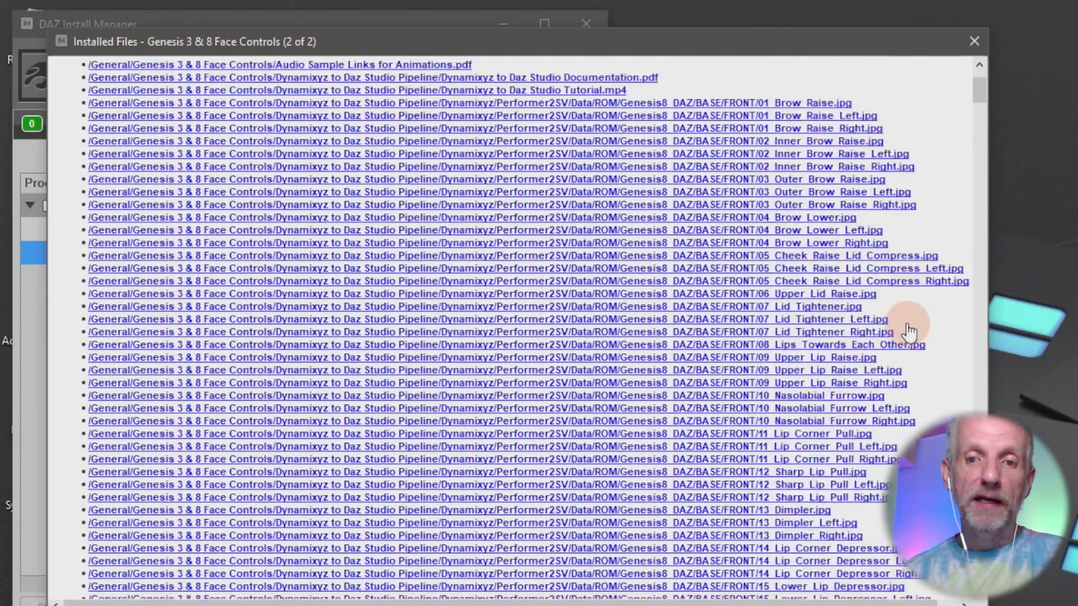
pyautogui.scroll(-20, 908, 332)
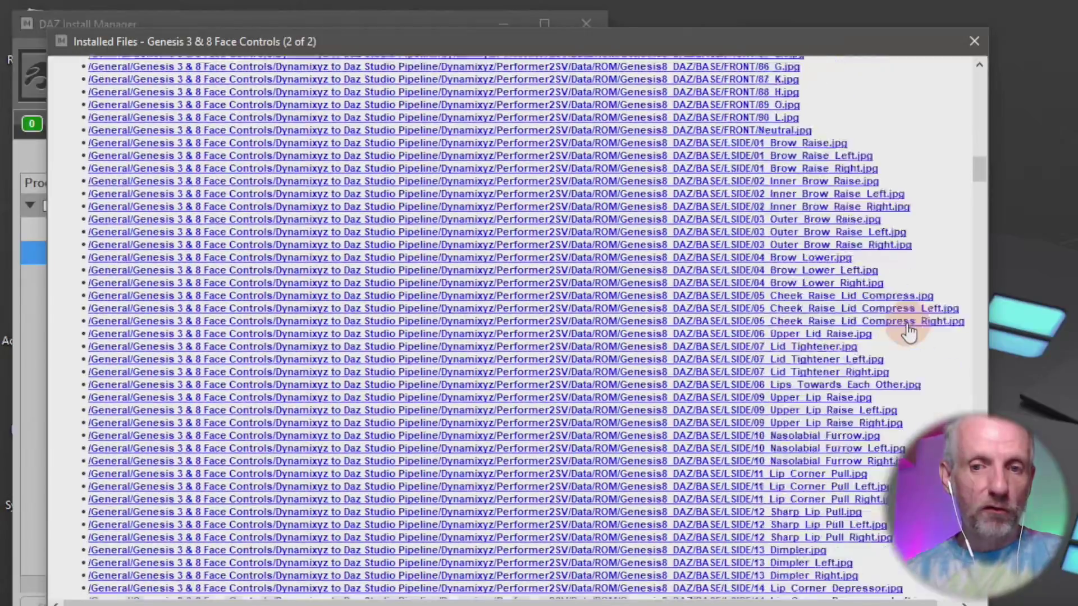
pyautogui.scroll(-10, 908, 331)
pyautogui.scroll(20, 908, 332)
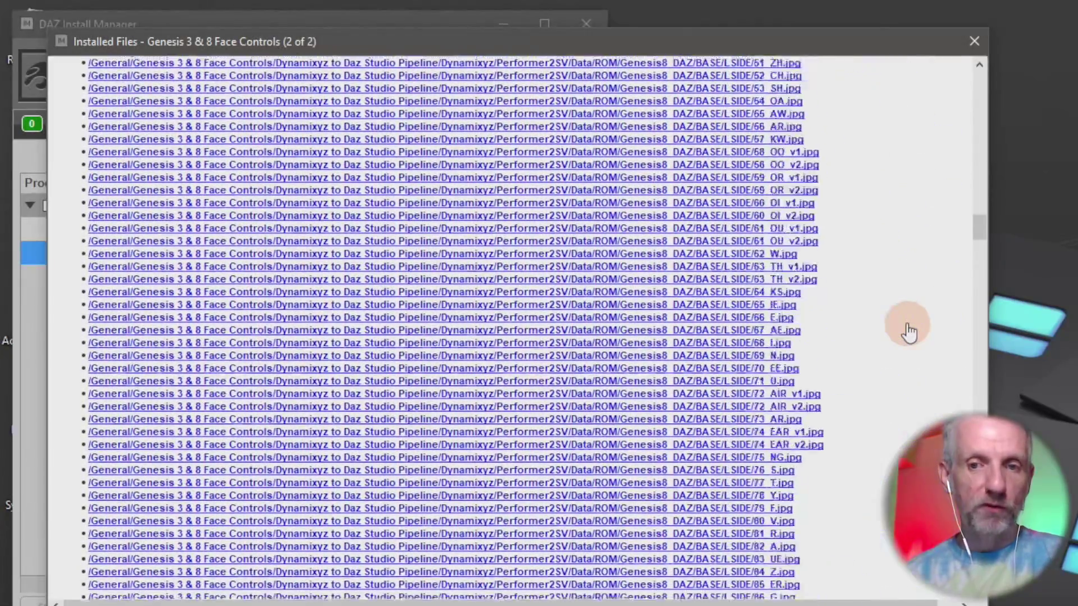
pyautogui.scroll(20, 908, 332)
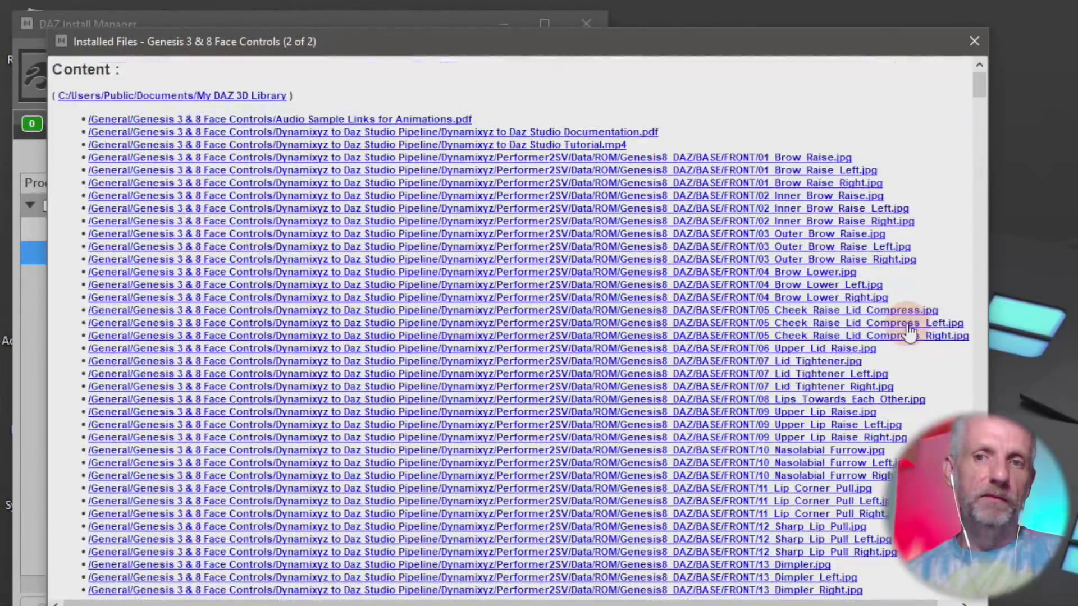
# Open the Audio Sample Links PDF's folder and enter Dynamixyz to Daz Studio Pipeline.
pyautogui.click(392, 120)
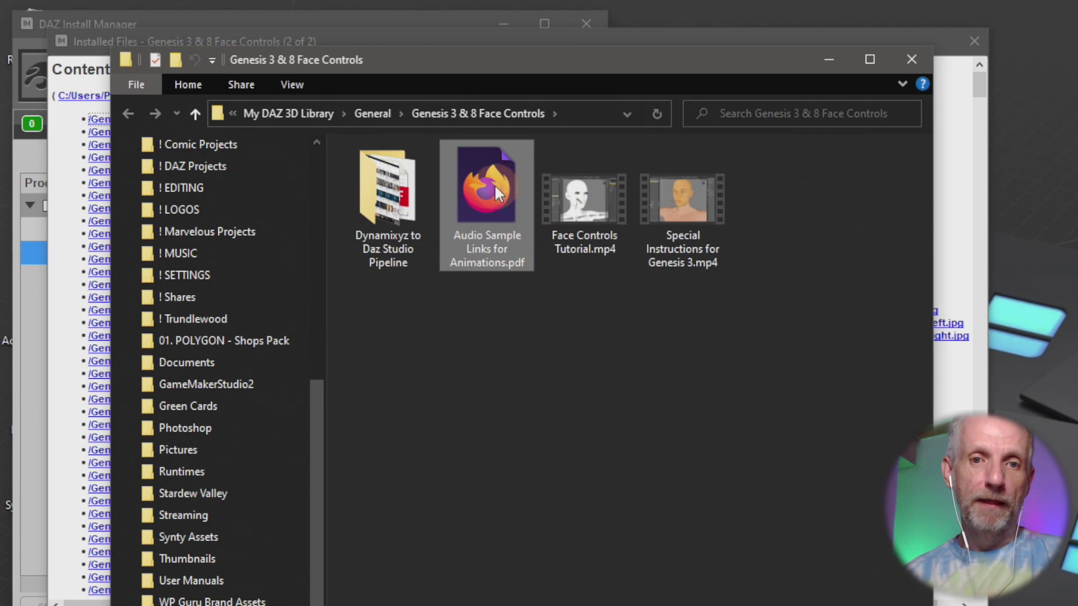
pyautogui.doubleClick(404, 199)
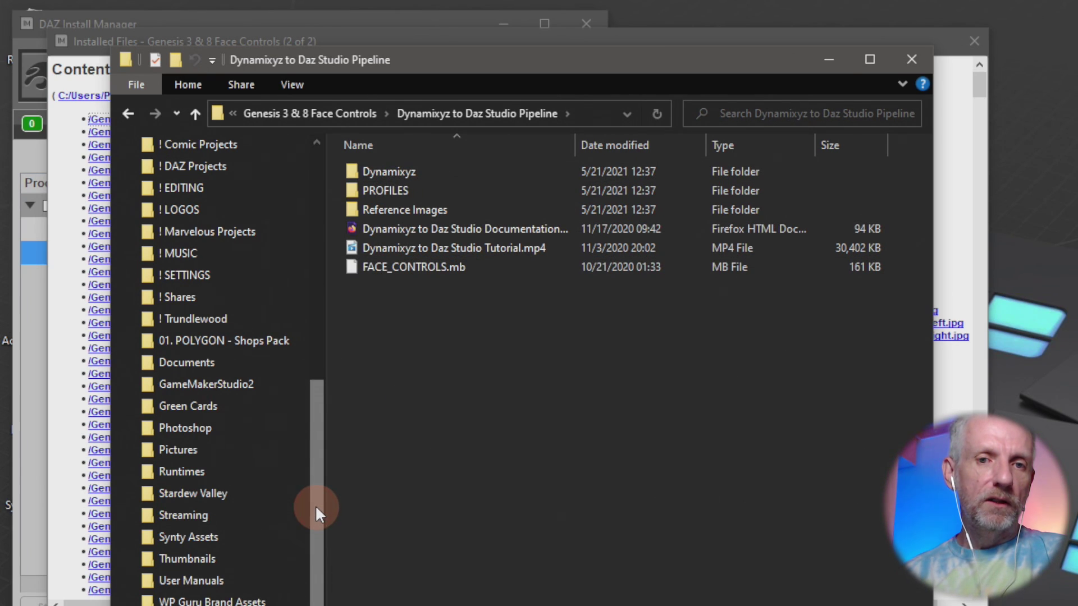
pyautogui.moveTo(314, 504); pyautogui.dragTo(338, 247)
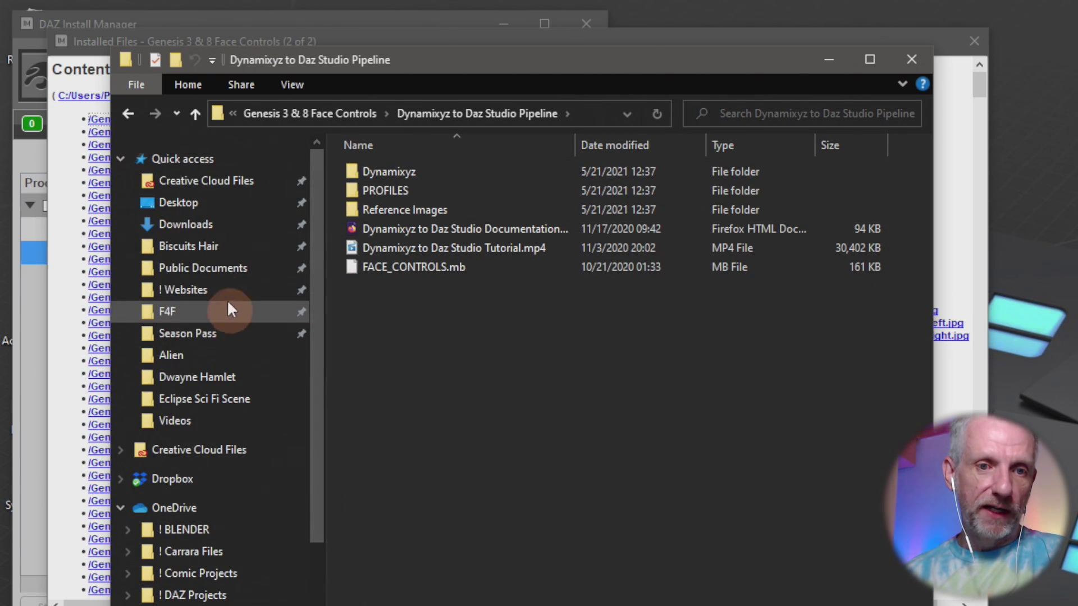
# Navigate to Public Documents > My DAZ 3D Library > ReadMe's.
pyautogui.click(219, 269)
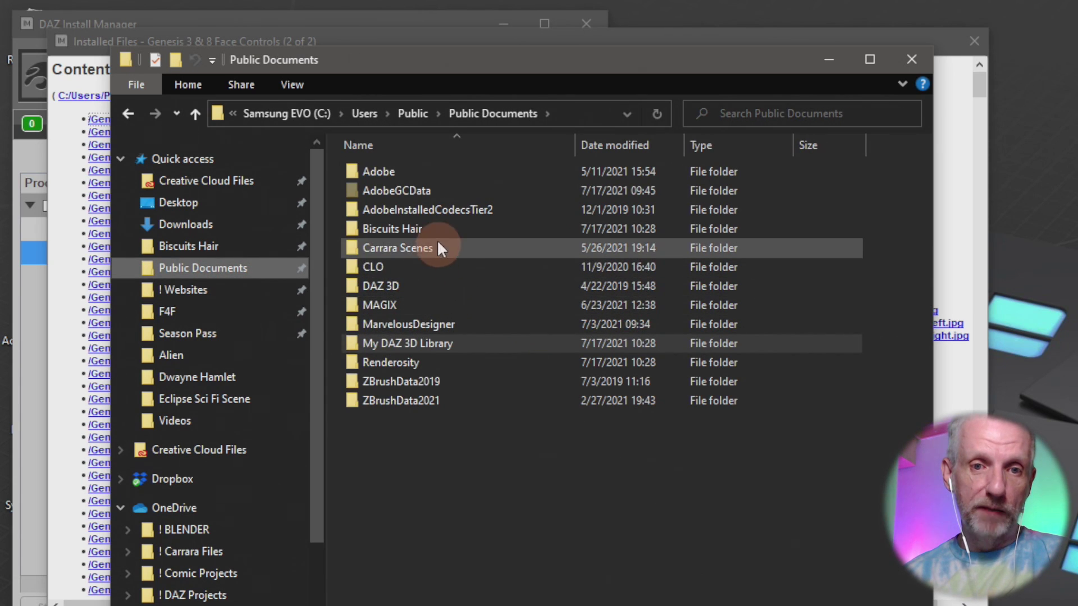
pyautogui.click(461, 343)
pyautogui.doubleClick(446, 343)
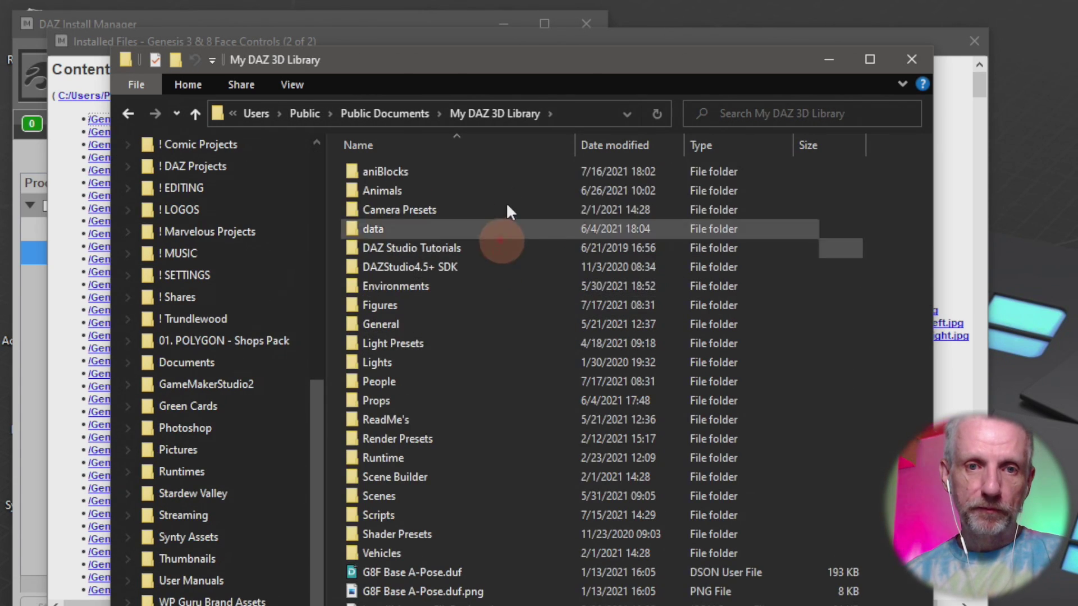
pyautogui.click(435, 419)
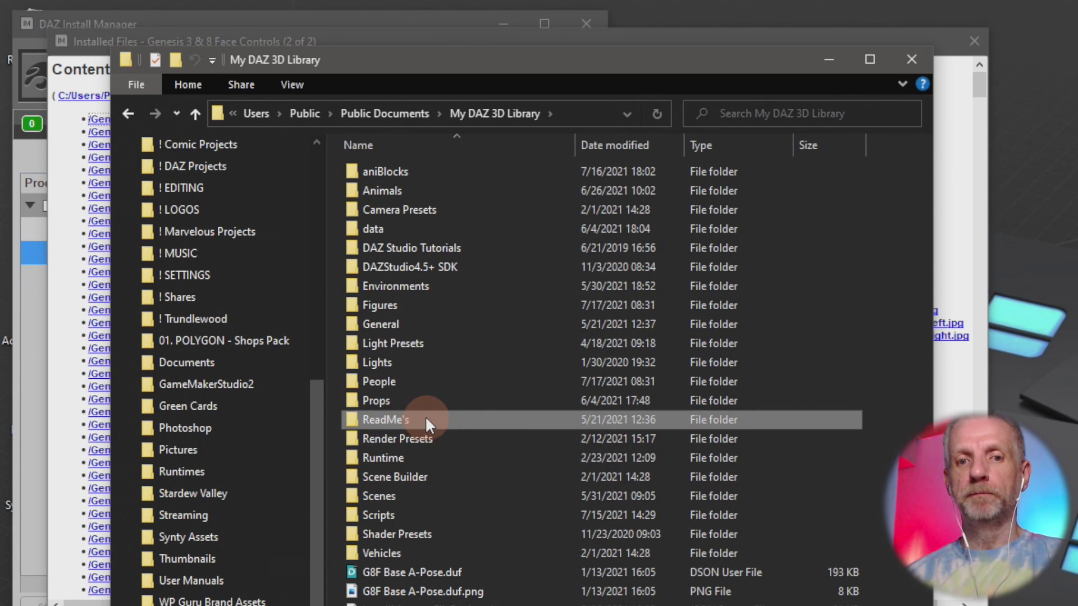
pyautogui.doubleClick(422, 417)
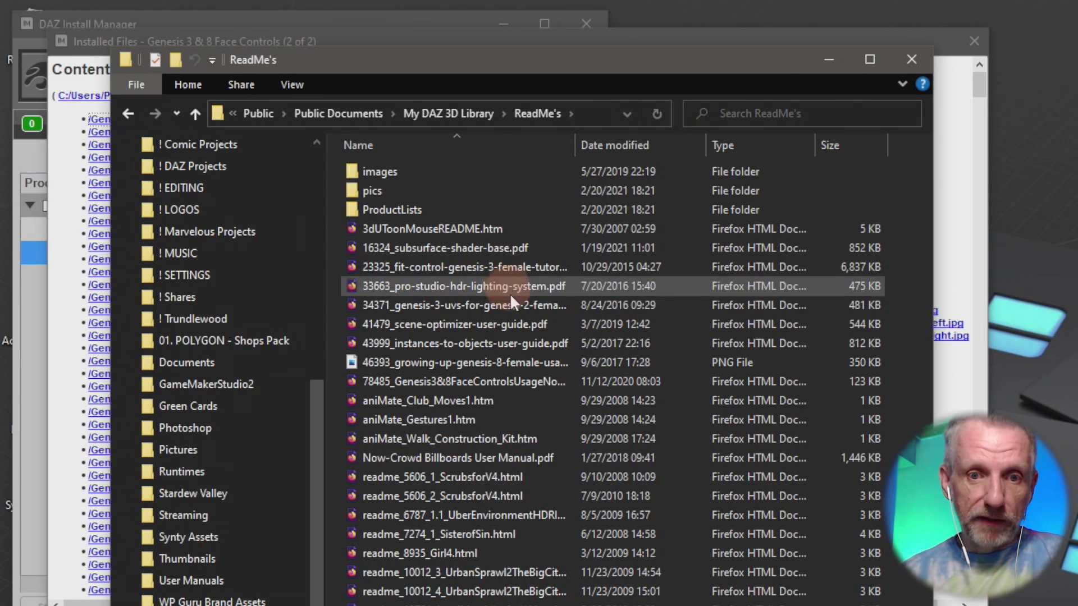
# Read 78485_Genesis3&8FaceControlsUsageNotes.pdf in Firefox, then return to DAZ Studio.
pyautogui.doubleClick(487, 381)
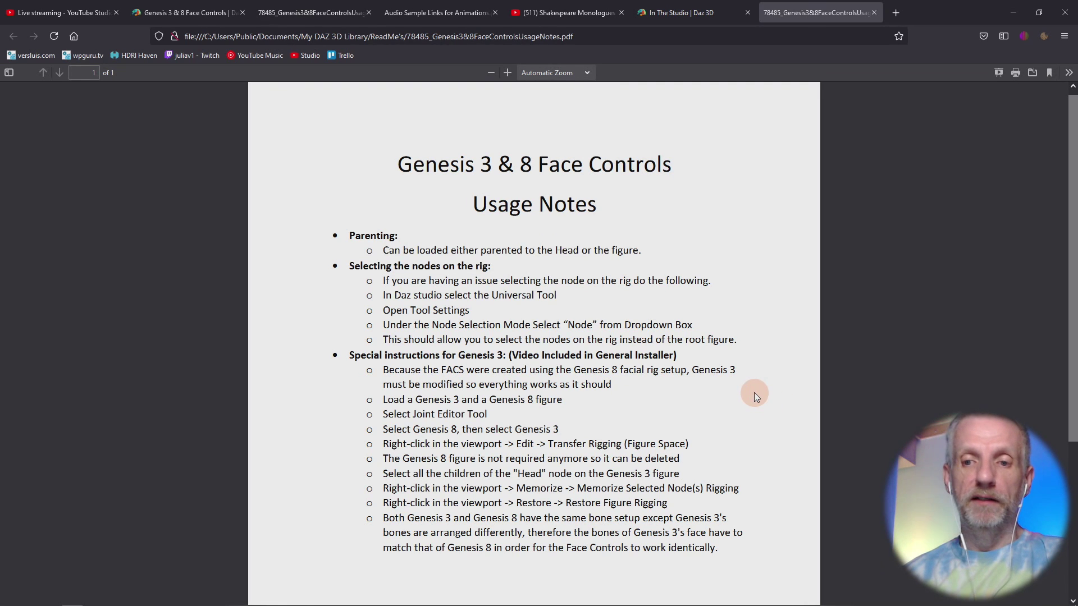
pyautogui.scroll(-2, 753, 392)
pyautogui.scroll(2, 753, 393)
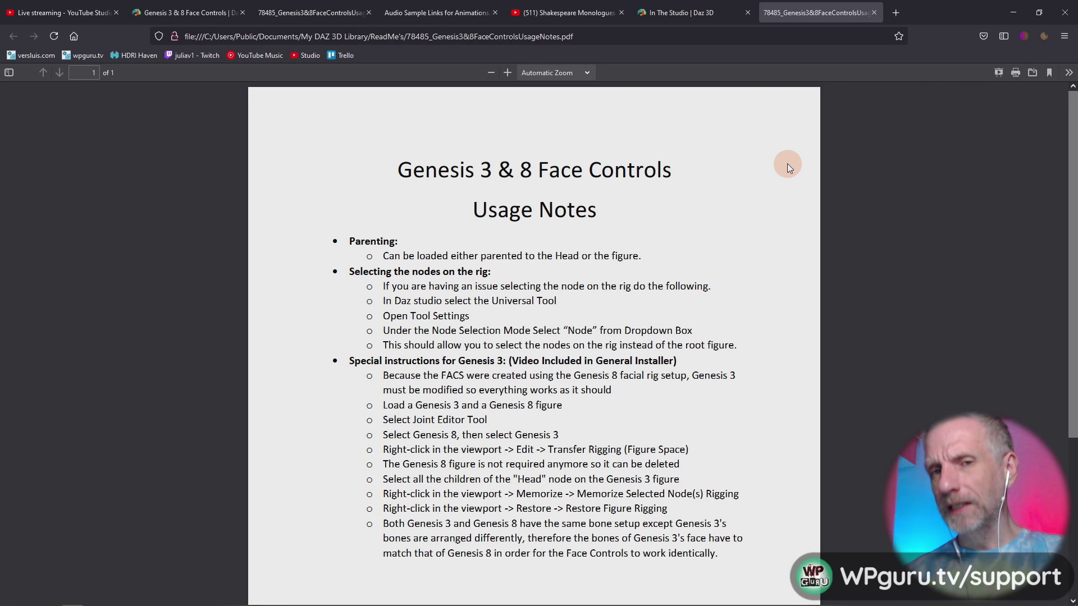
pyautogui.hotkey('alt', 'Tab')
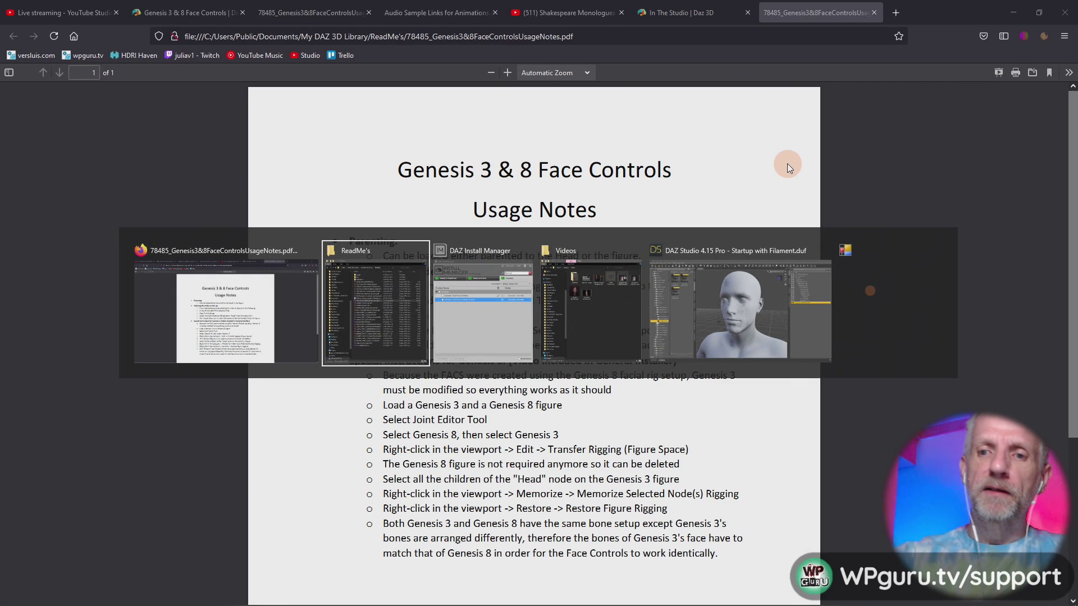
pyautogui.hotkey('alt', 'Tab')
pyautogui.hotkey('alt', 'Tab')
pyautogui.hotkey('alt', 'Tab')
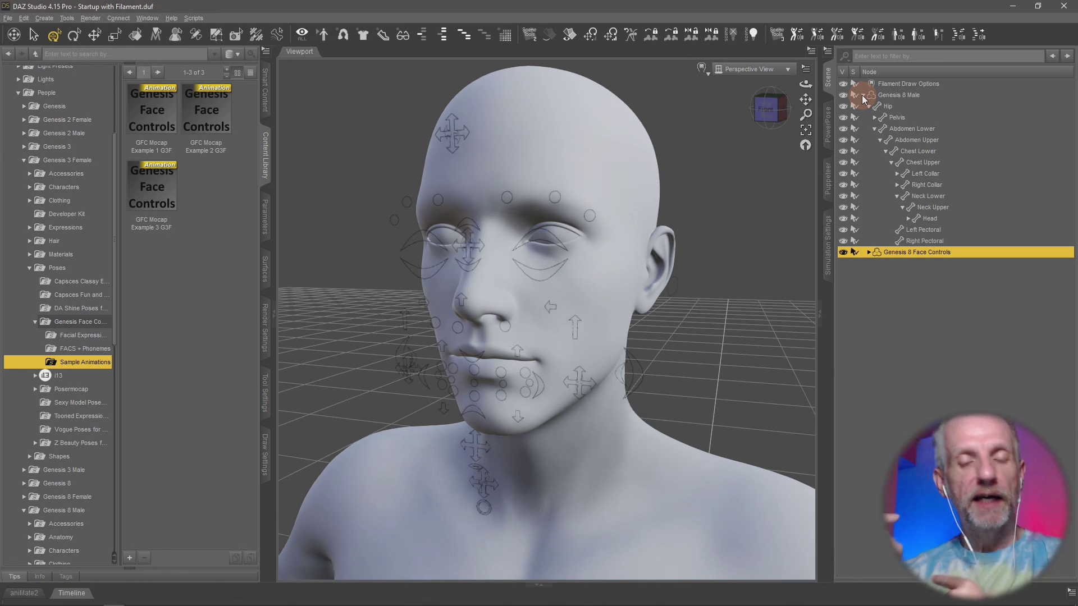
# Delete Genesis 8 Male from the scene and return to the full product list.
pyautogui.click(898, 95)
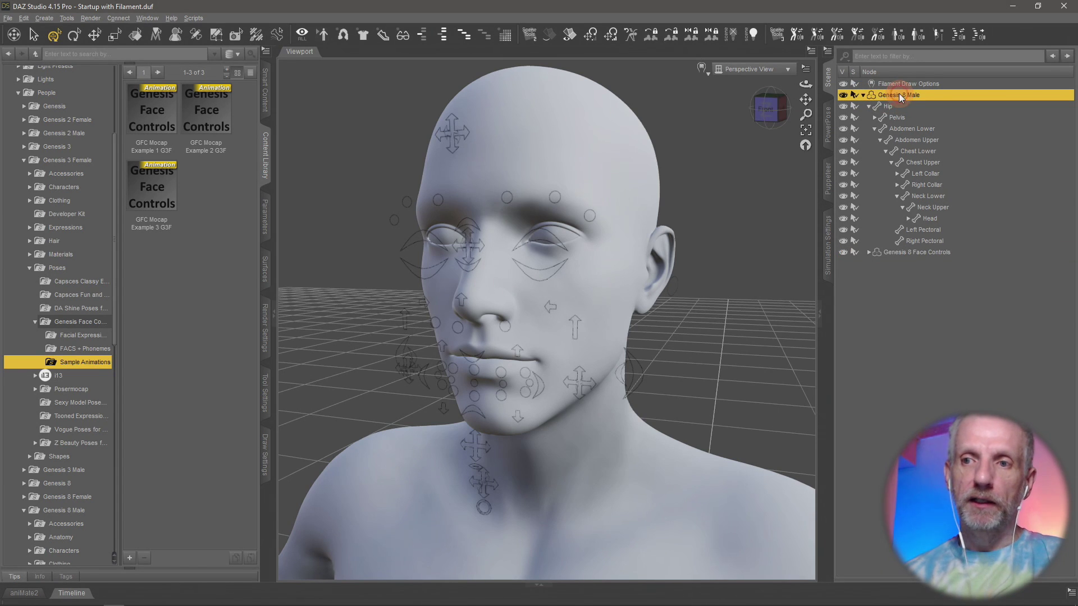
pyautogui.press('Delete')
pyautogui.click(268, 92)
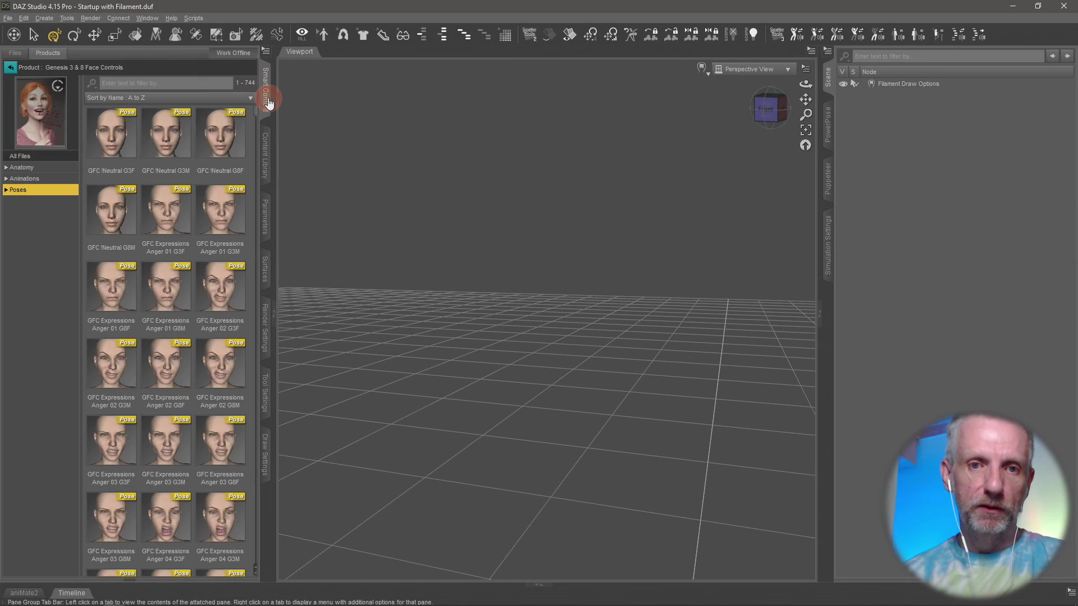
pyautogui.click(10, 67)
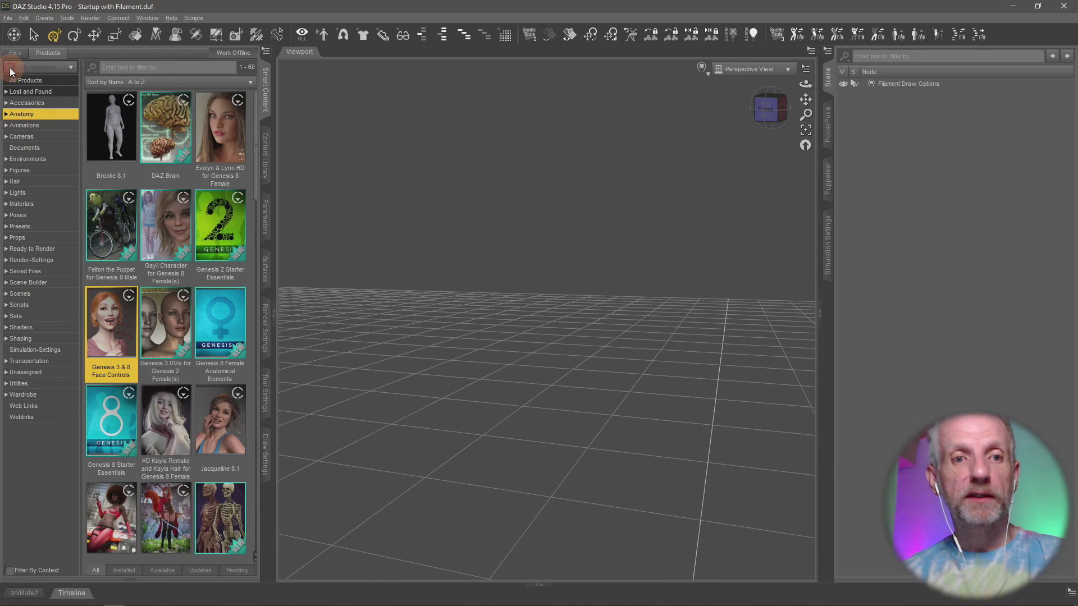
# Load Genesis 8.1 Male Dev Load from Genesis 8 Starter Essentials and list its anatomy attachments.
pyautogui.click(121, 420)
pyautogui.click(47, 191)
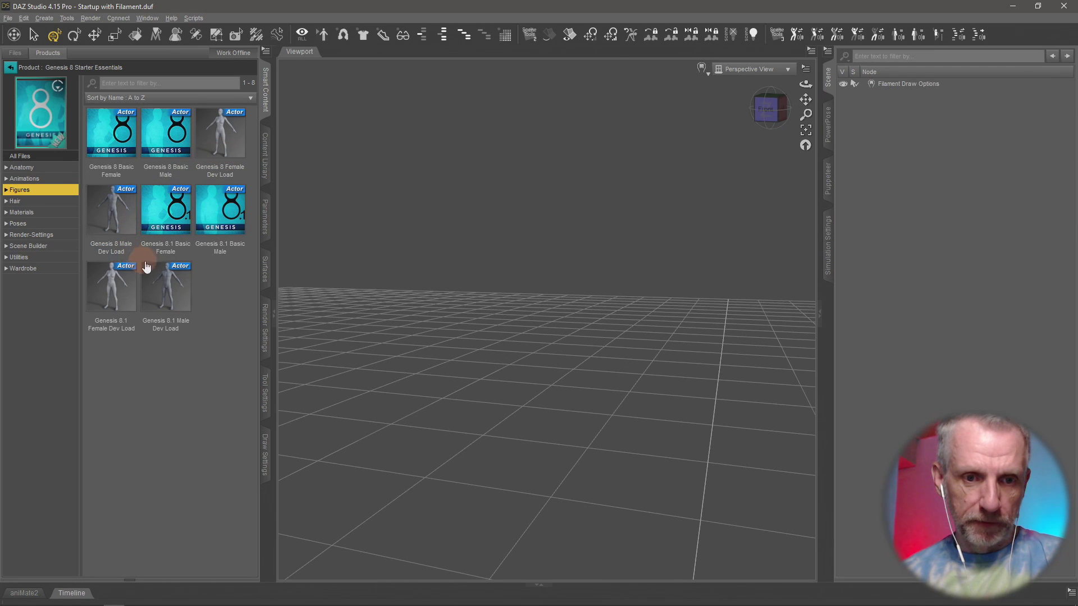
pyautogui.doubleClick(174, 284)
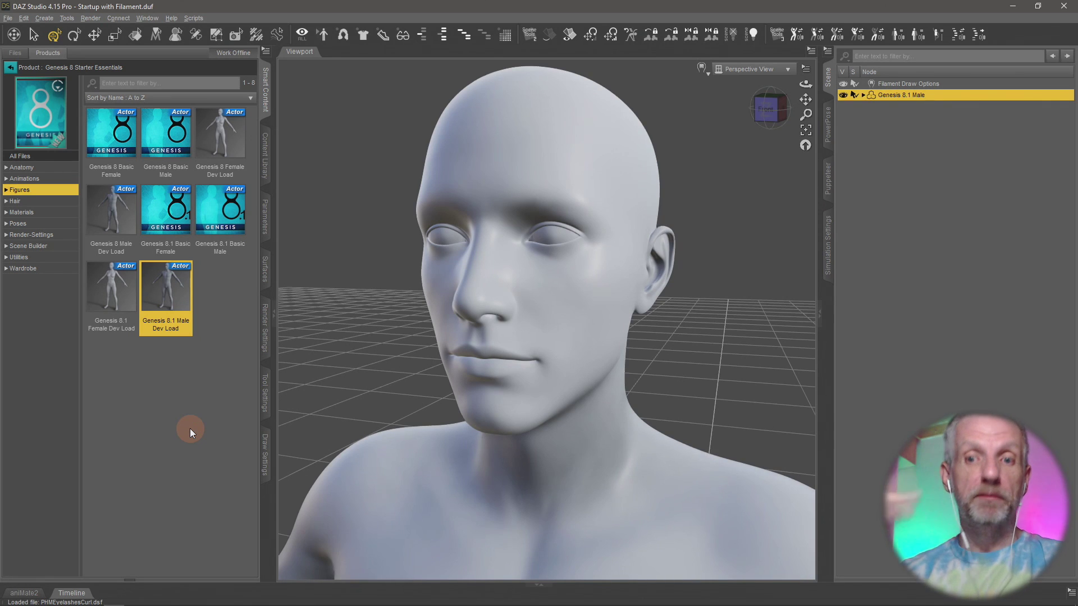
pyautogui.moveTo(494, 433)
pyautogui.keyDown('alt'); pyautogui.mouseDown()
pyautogui.moveTo(475, 446)
pyautogui.moveTo(494, 426)
pyautogui.mouseUp(); pyautogui.keyUp('alt')
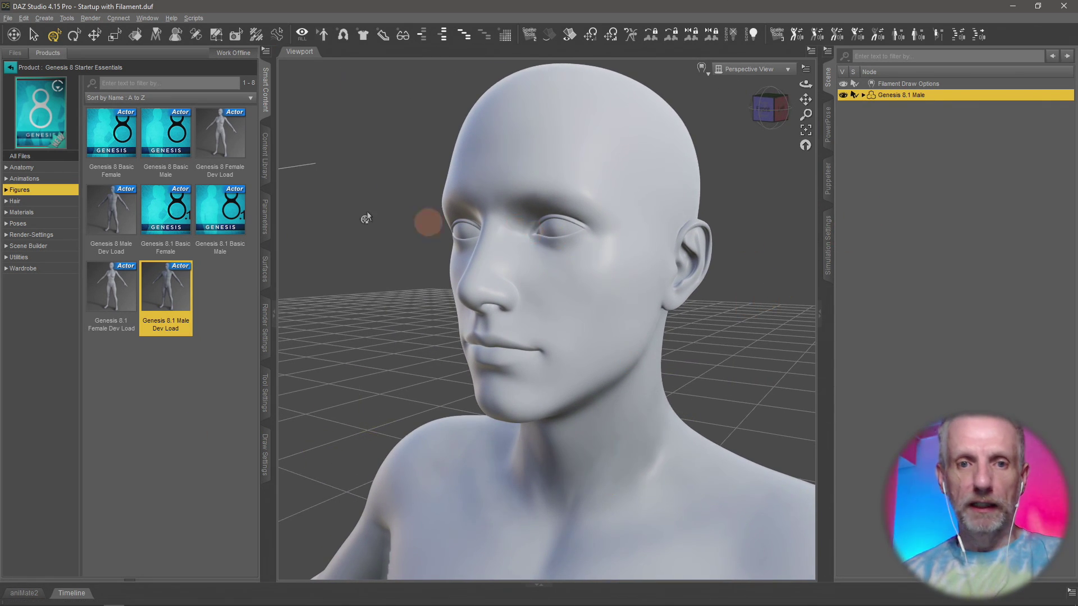
pyautogui.click(49, 167)
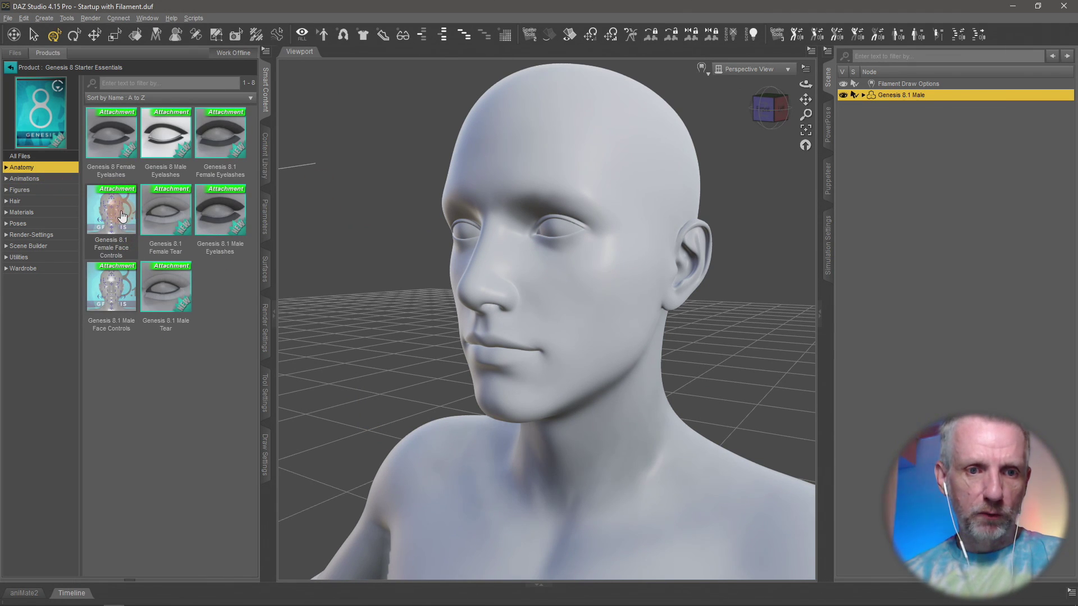
# Attach Genesis 8.1 Male Face Controls, then test-bend the head and undo it.
pyautogui.doubleClick(119, 302)
pyautogui.moveTo(511, 325)
pyautogui.keyDown('alt'); pyautogui.mouseDown()
pyautogui.moveTo(533, 325)
pyautogui.moveTo(522, 331)
pyautogui.moveTo(512, 149)
pyautogui.mouseUp(); pyautogui.keyUp('alt')
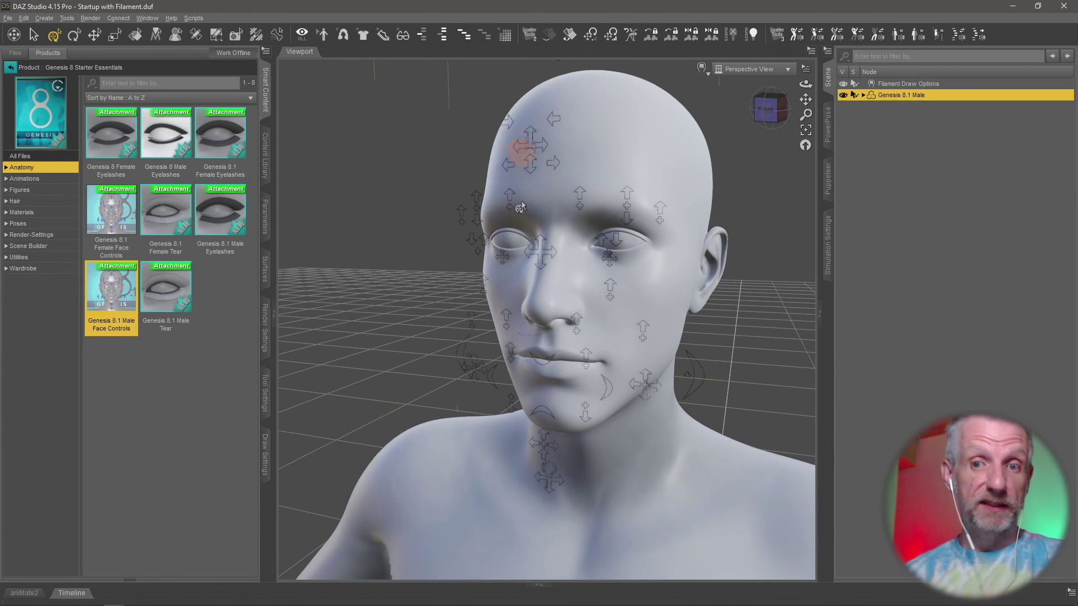
pyautogui.moveTo(512, 233)
pyautogui.keyDown('alt'); pyautogui.mouseDown()
pyautogui.moveTo(538, 229)
pyautogui.moveTo(511, 224)
pyautogui.mouseUp(); pyautogui.keyUp('alt')
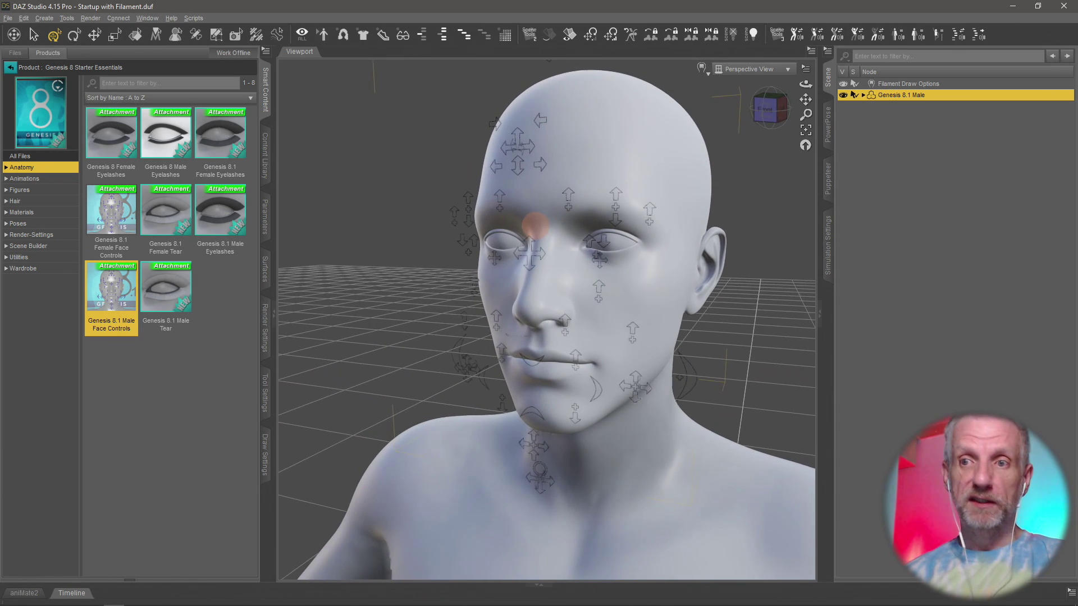
pyautogui.click(564, 200)
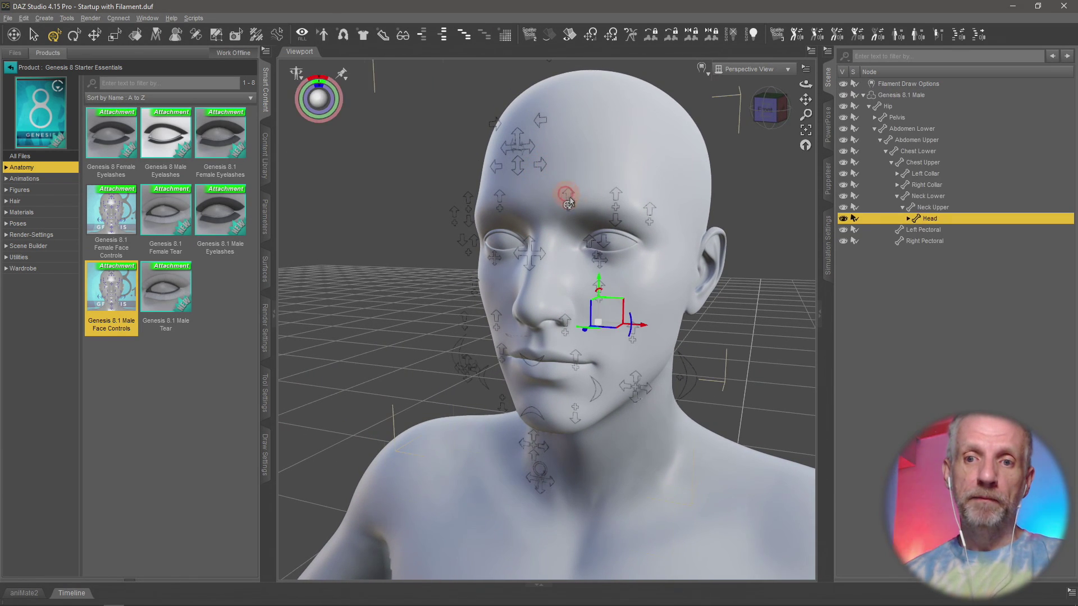
pyautogui.moveTo(600, 265); pyautogui.dragTo(600, 297)
pyautogui.hotkey('ctrl', 'z')
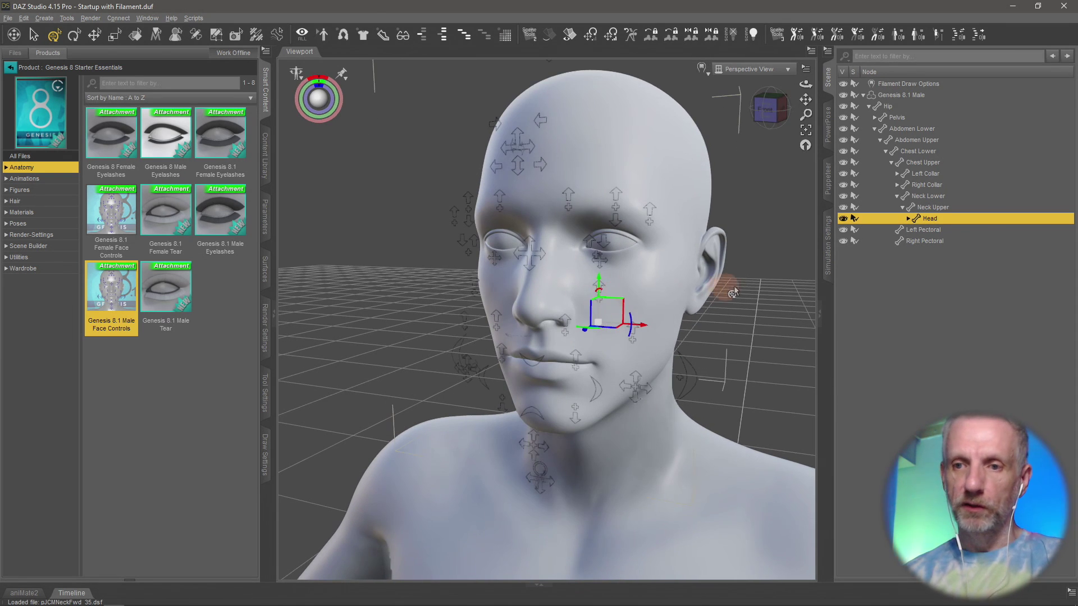
# Try the forehead and right brow face controls, then return to the full product list.
pyautogui.click(566, 197)
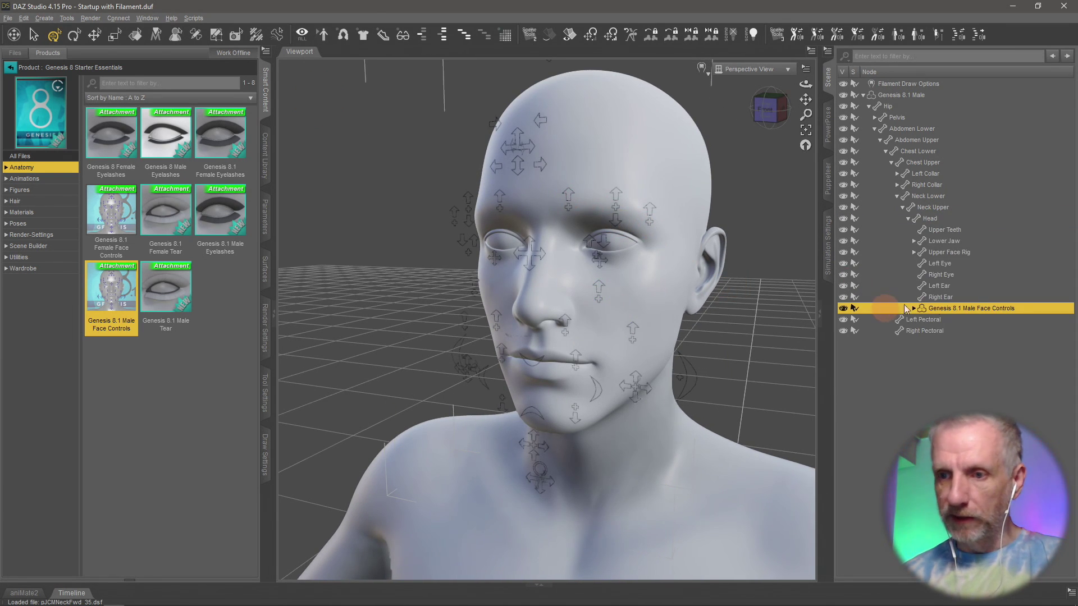
pyautogui.click(568, 199)
pyautogui.moveTo(567, 151); pyautogui.dragTo(573, 120)
pyautogui.scroll(8, 915, 228)
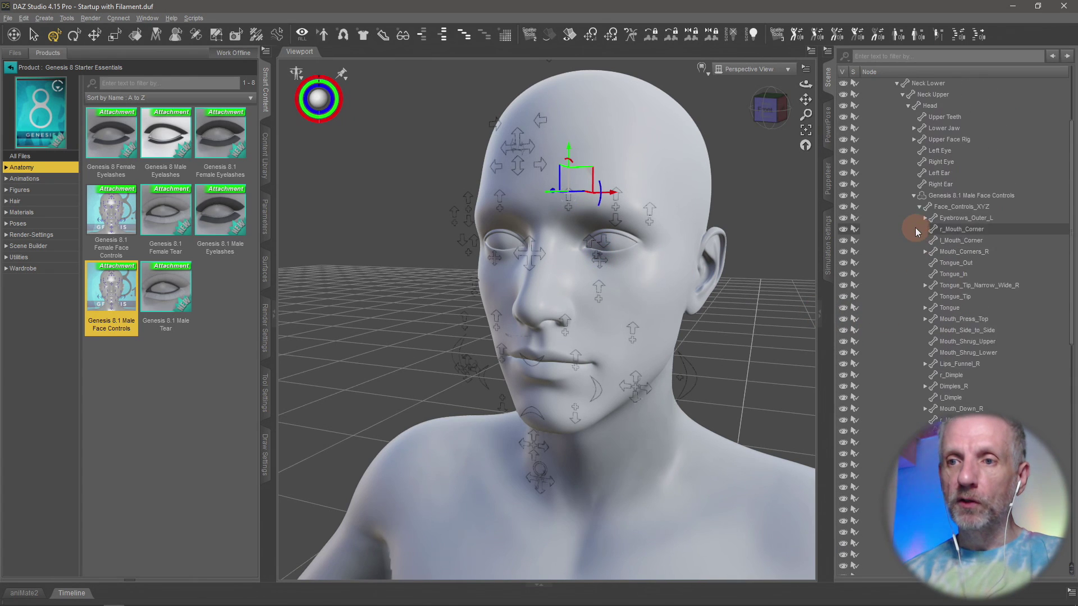
pyautogui.scroll(10, 915, 227)
pyautogui.click(877, 118)
pyautogui.click(911, 129)
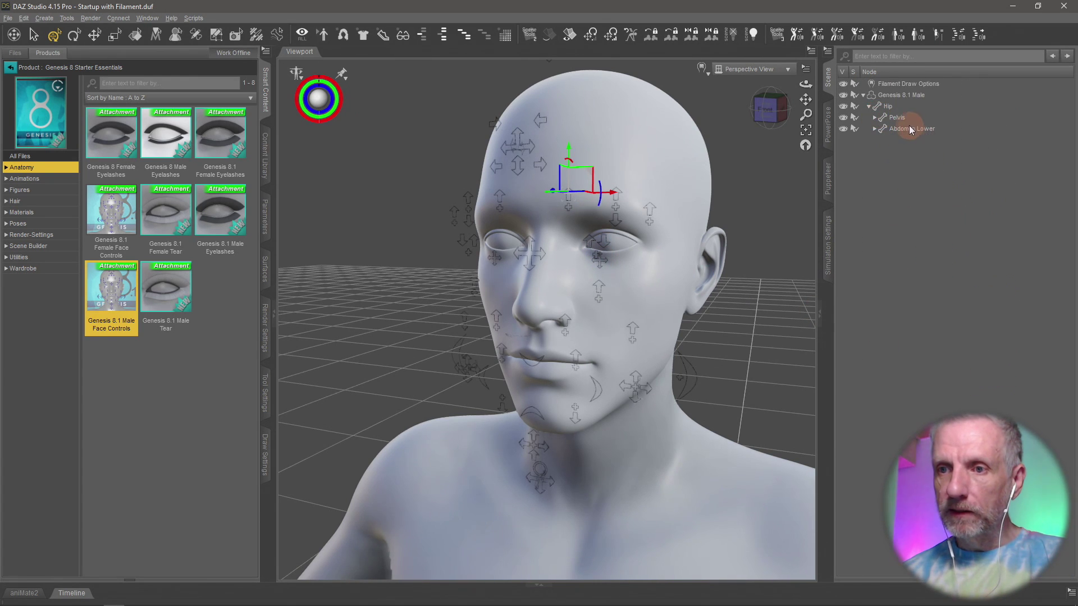
pyautogui.click(650, 208)
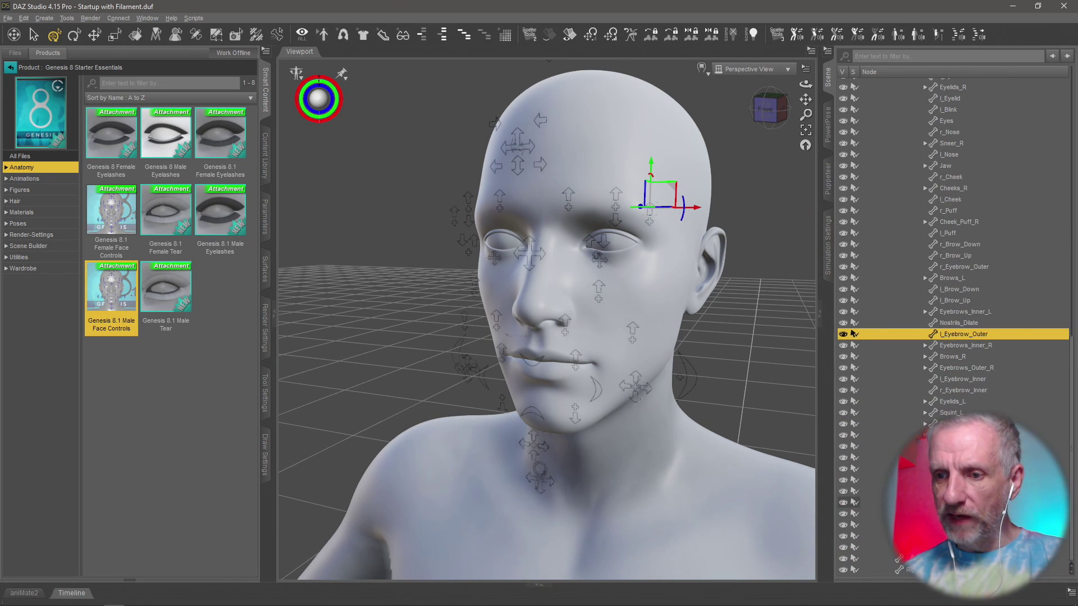
pyautogui.scroll(15, 977, 303)
pyautogui.click(988, 306)
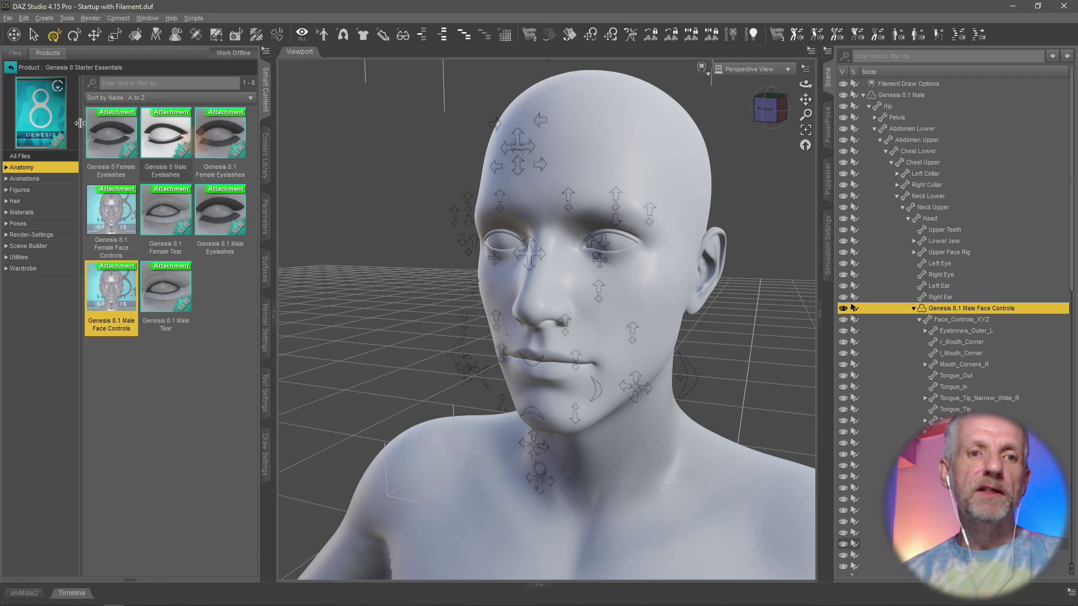
pyautogui.click(10, 68)
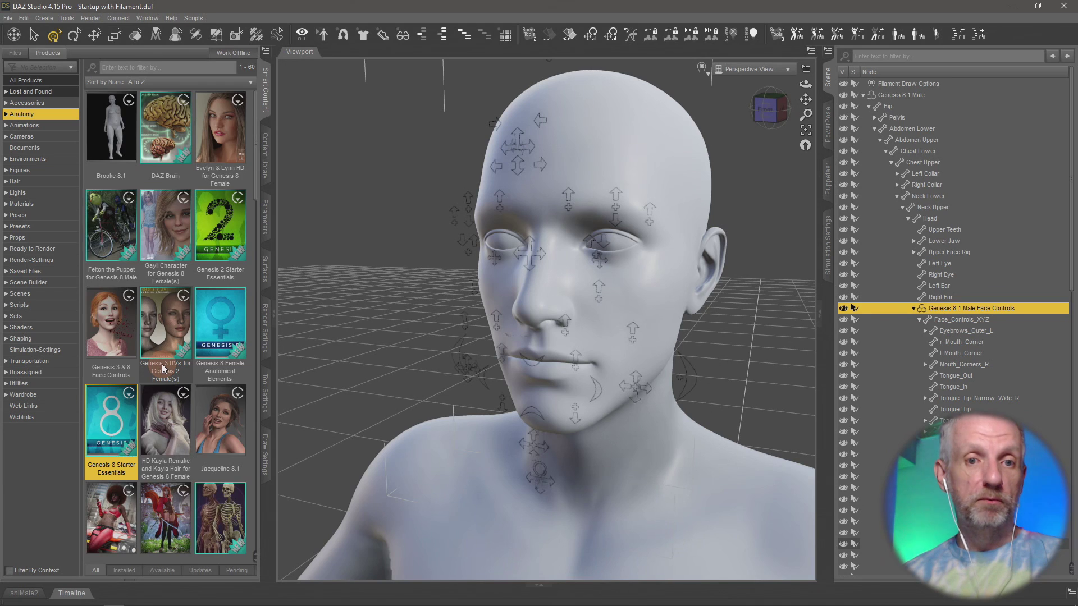
# Open the Genesis 3 & 8 Face Controls product's poses.
pyautogui.scroll(-5, 163, 367)
pyautogui.scroll(-10, 130, 205)
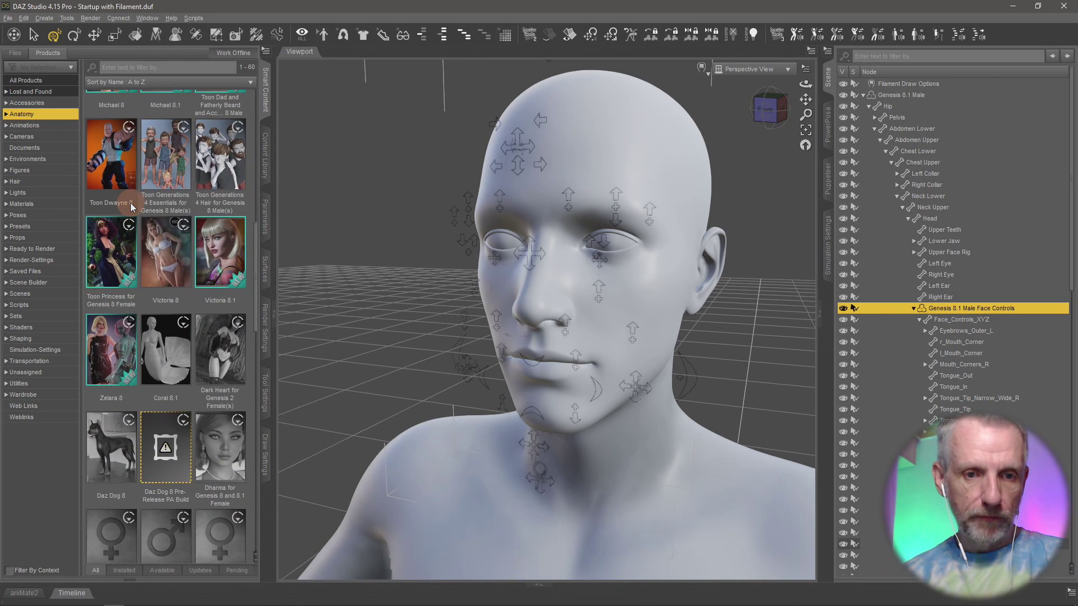
pyautogui.scroll(12, 130, 203)
pyautogui.click(102, 342)
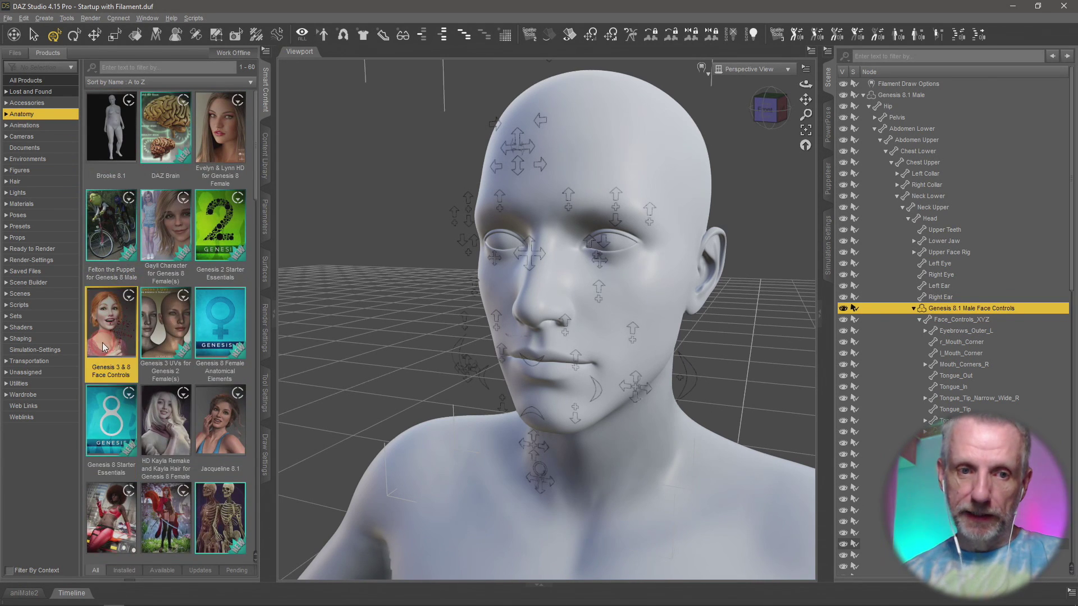
pyautogui.doubleClick(102, 342)
pyautogui.click(40, 190)
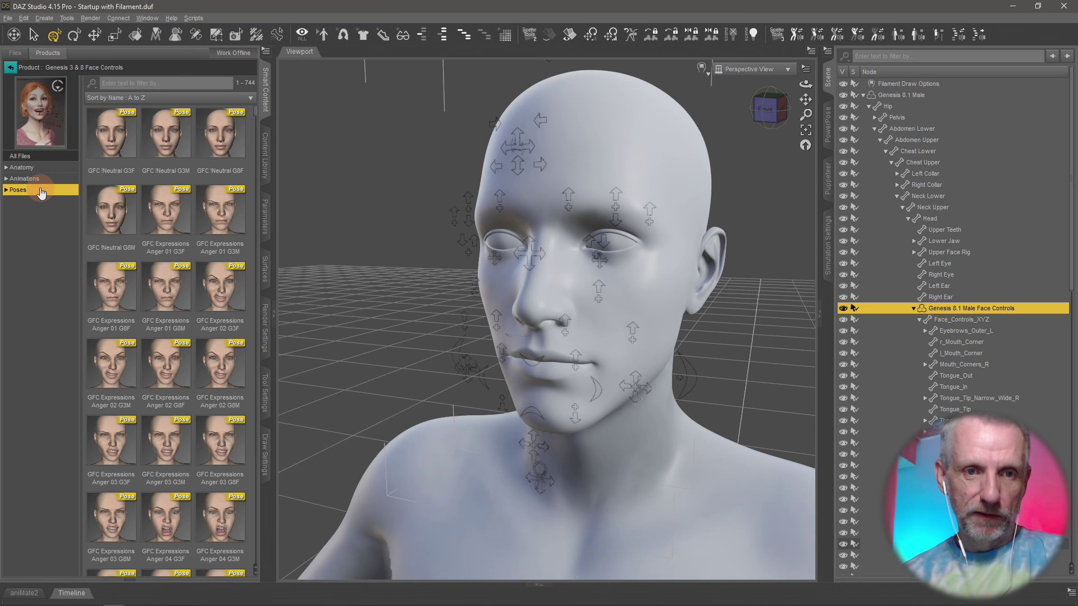
# Filter poses by G8M, apply Anger 03 G8M, and delete the Genesis 8.1 Male Face Controls.
pyautogui.click(168, 83)
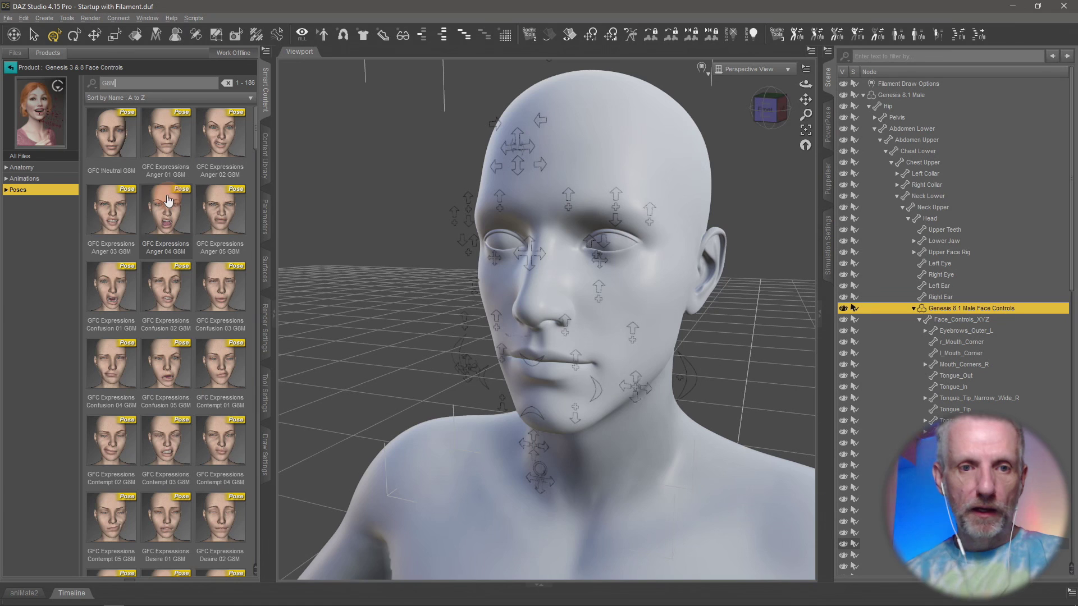
pyautogui.doubleClick(123, 222)
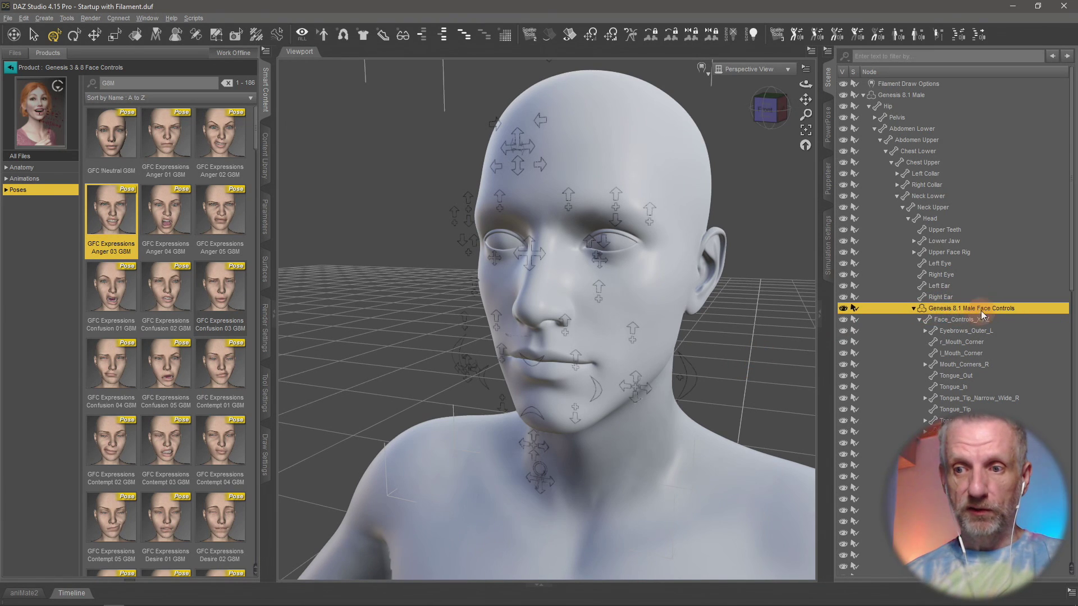
pyautogui.press('Delete')
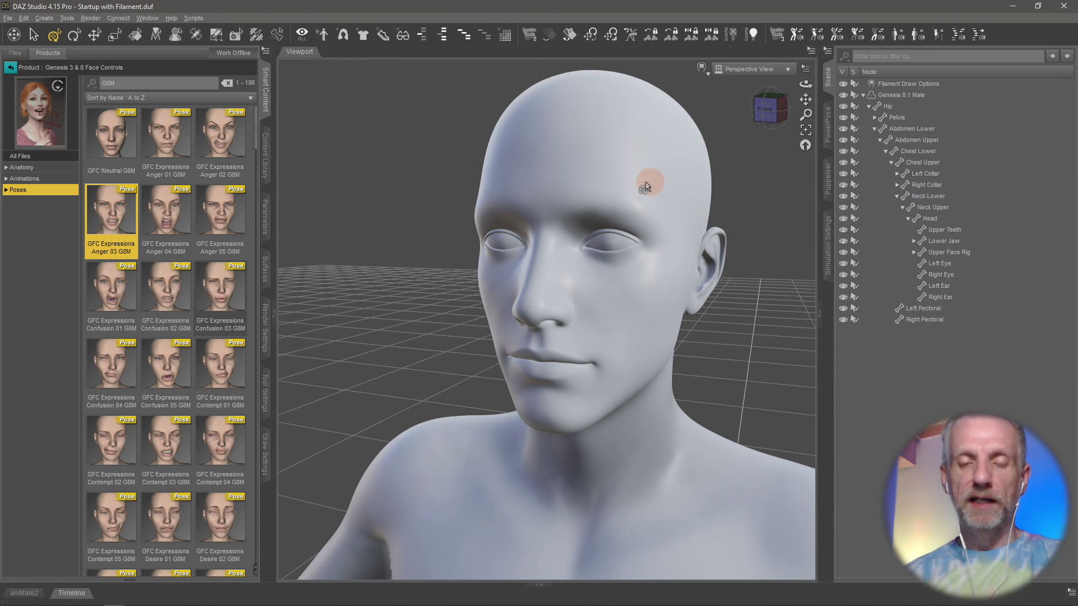
# Clear the G8M filter and load Genesis 8 Face Controls from Anatomy onto the selected Genesis 8.1 Male.
pyautogui.click(56, 180)
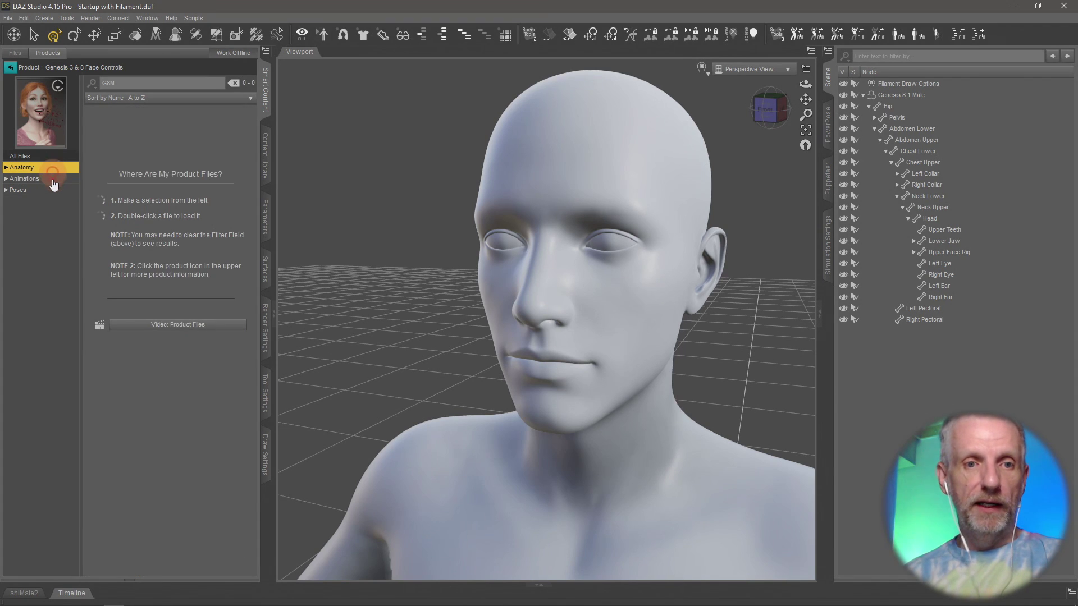
pyautogui.click(65, 167)
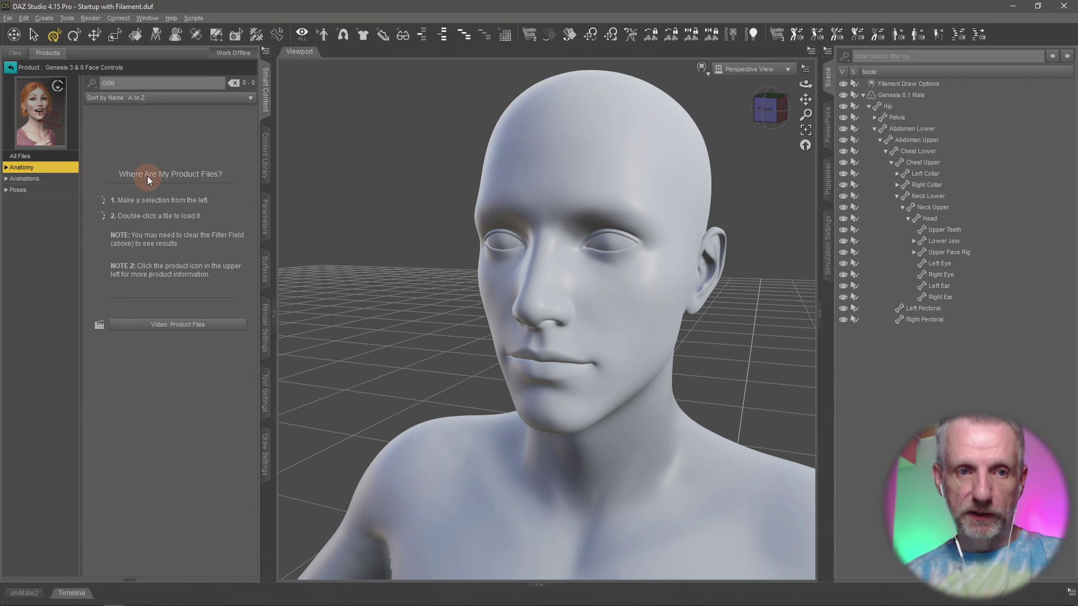
pyautogui.click(233, 84)
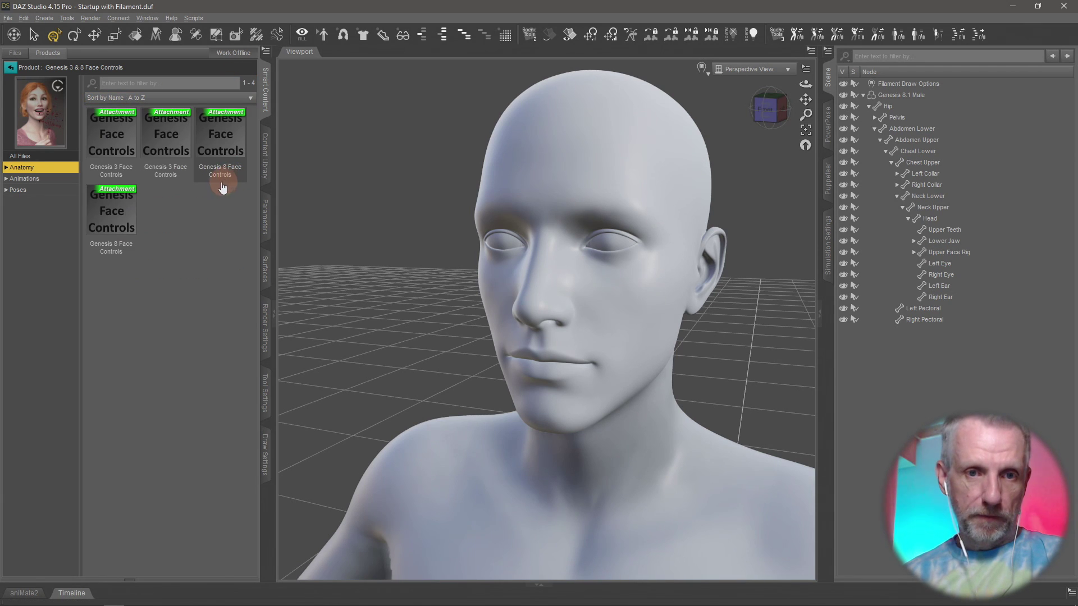
pyautogui.click(918, 95)
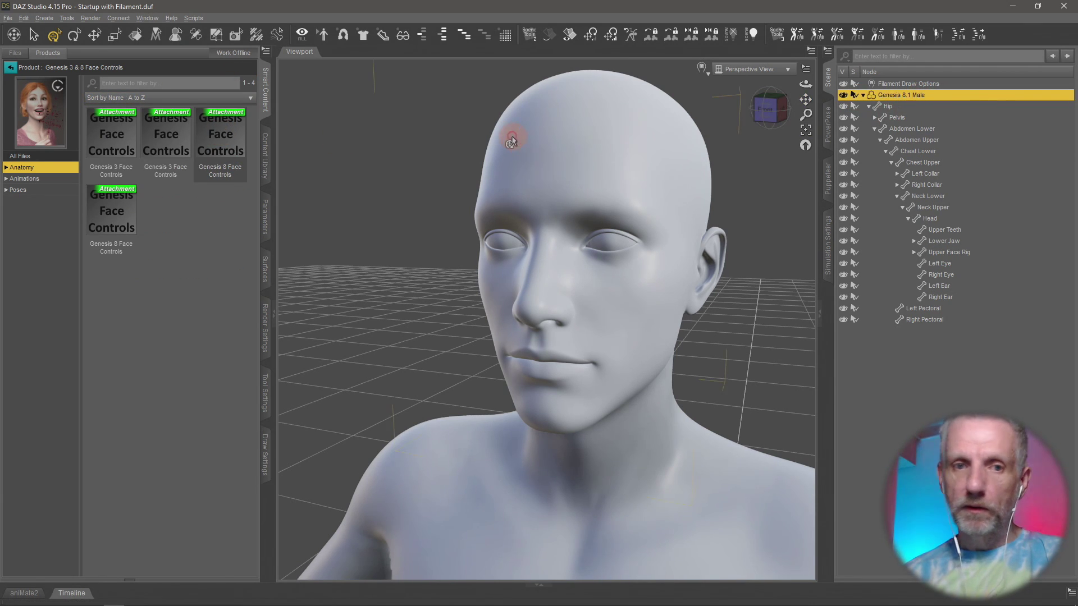
pyautogui.doubleClick(221, 145)
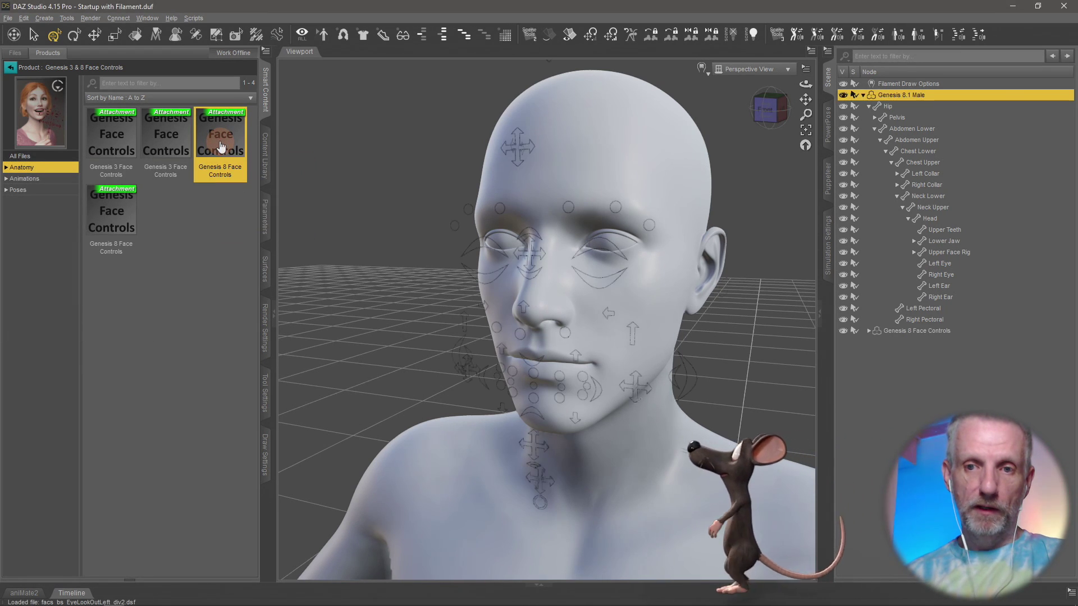
pyautogui.click(941, 332)
# Filter the product's poses by 'G8M', apply GFC Expressions Anger 04 G8M, and bring up PowerPose.
pyautogui.click(23, 191)
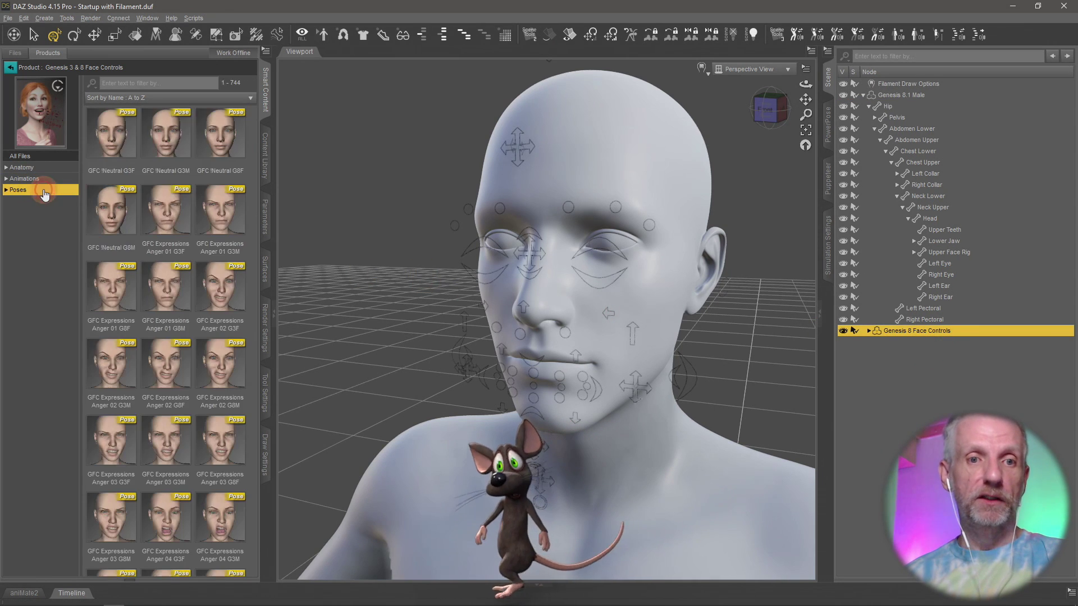
pyautogui.click(188, 84)
pyautogui.write('G8M')
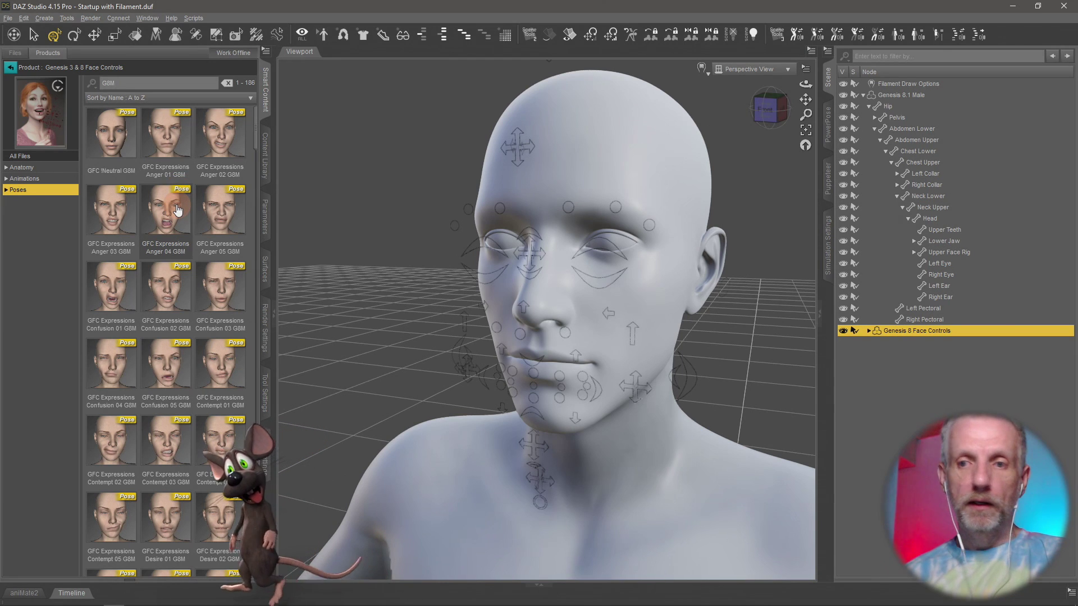
pyautogui.click(177, 209)
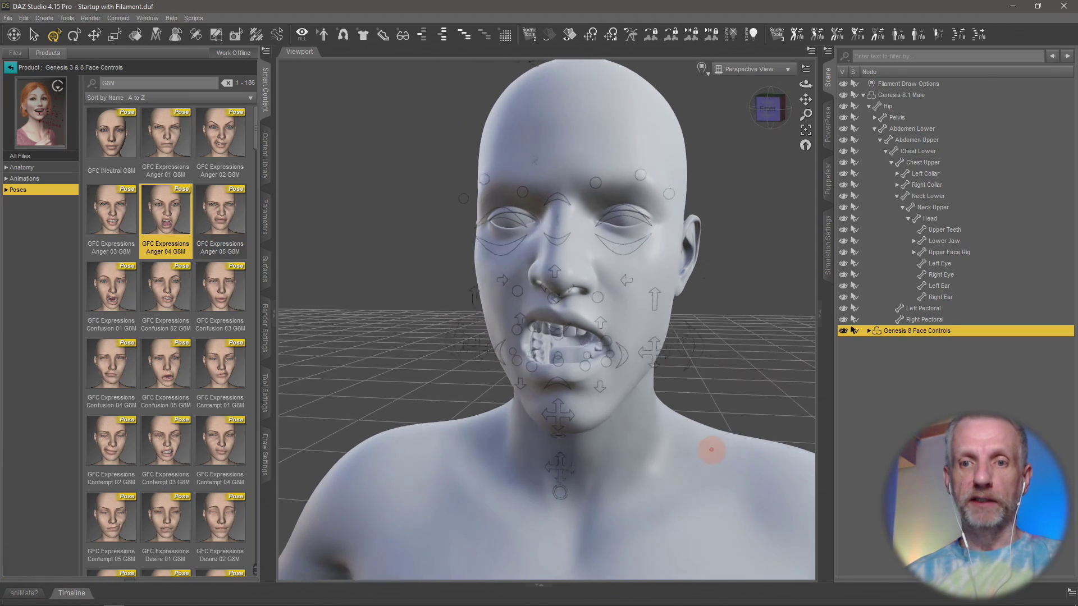
pyautogui.moveTo(709, 451)
pyautogui.keyDown('alt'); pyautogui.mouseDown()
pyautogui.moveTo(697, 453)
pyautogui.moveTo(724, 452)
pyautogui.moveTo(709, 456)
pyautogui.mouseUp(); pyautogui.keyUp('alt')
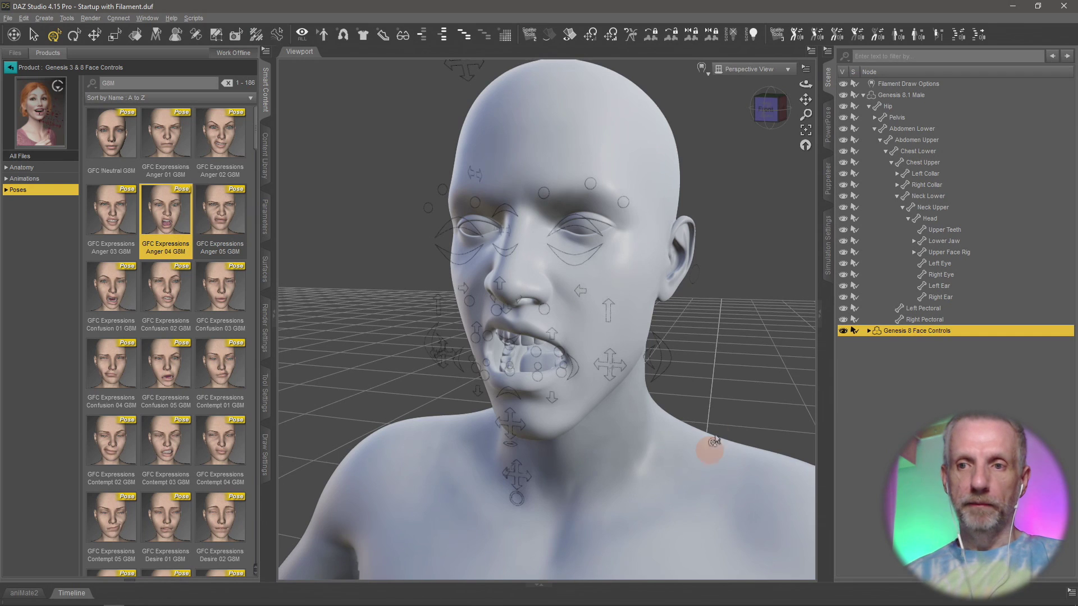
pyautogui.click(828, 128)
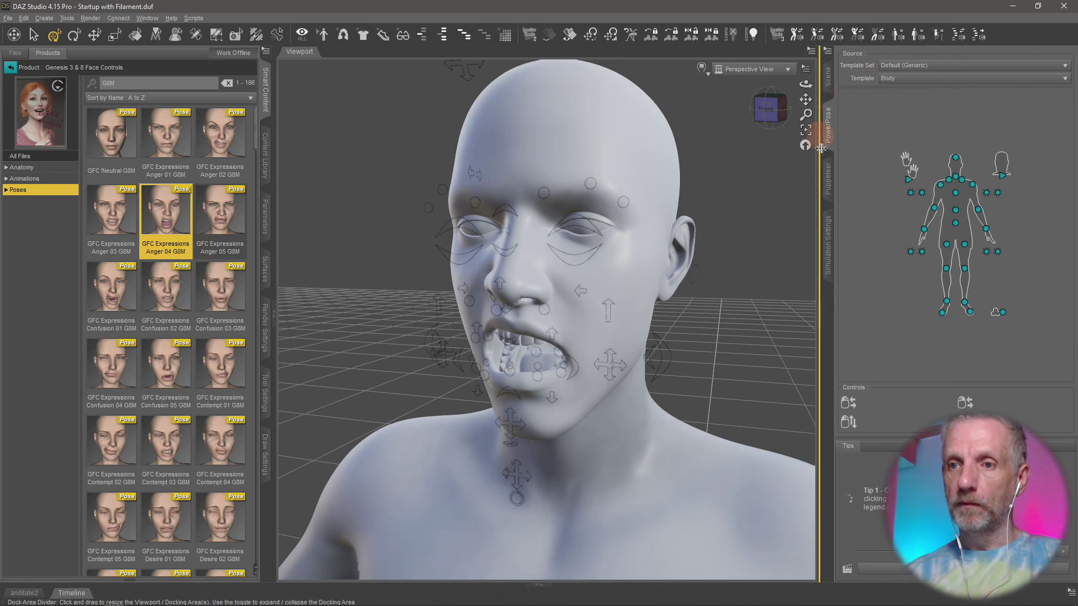
# Show Puppeteer for Genesis 8 Face Controls and view the head from a three-quarter left angle.
pyautogui.click(828, 179)
pyautogui.keyDown('alt'); pyautogui.moveTo(696, 371); pyautogui.dragTo(697, 370); pyautogui.keyUp('alt')
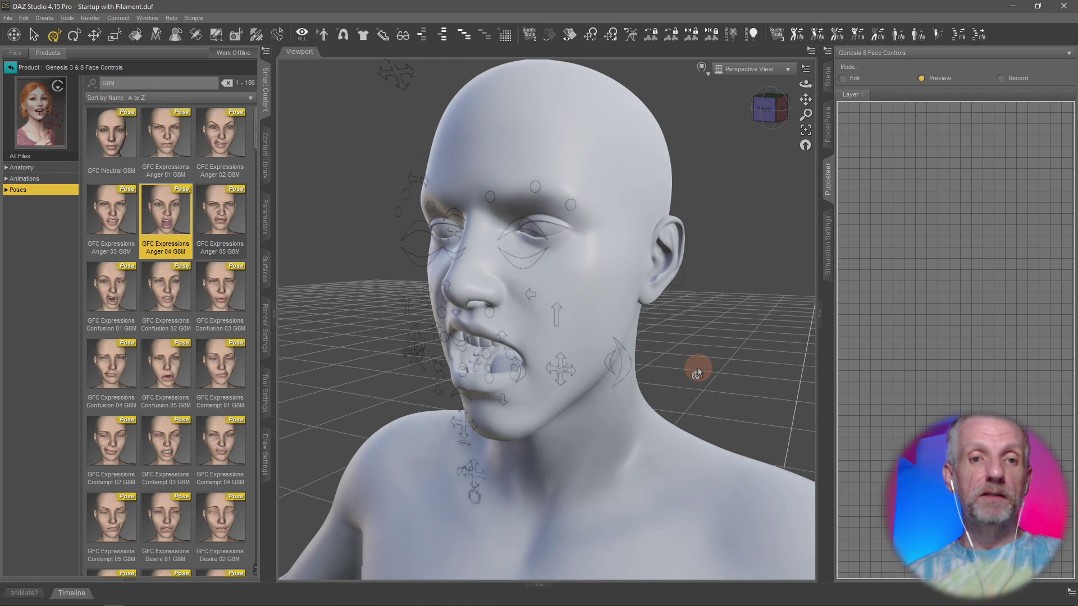